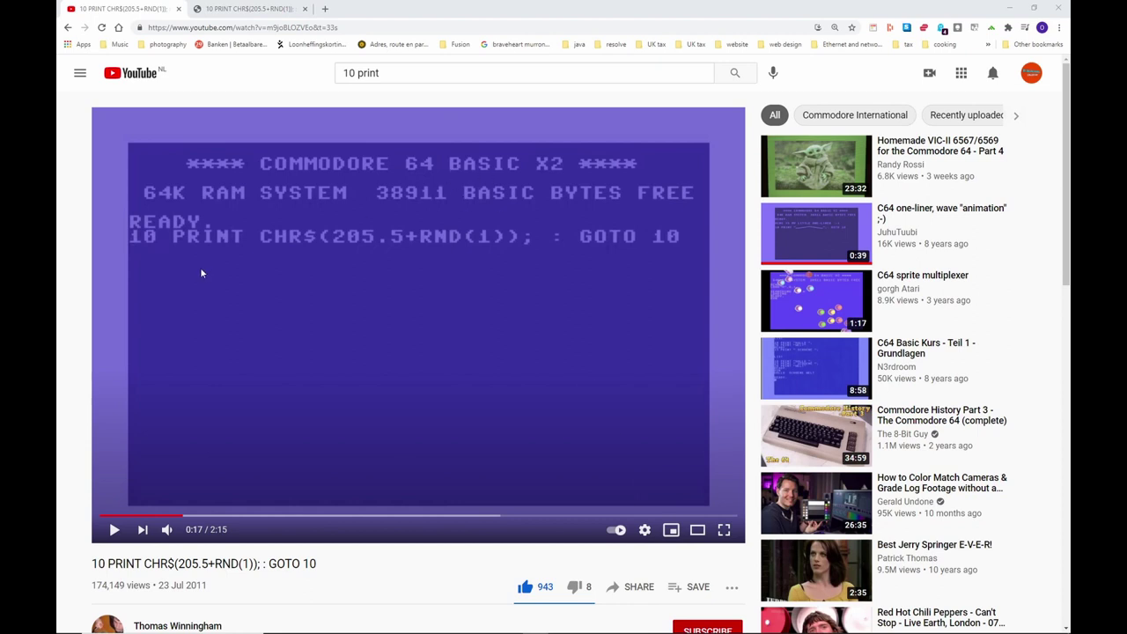
Play the C64 maze video, pause it at 0:22, and switch to the 10print.org tab
left_click(114, 530)
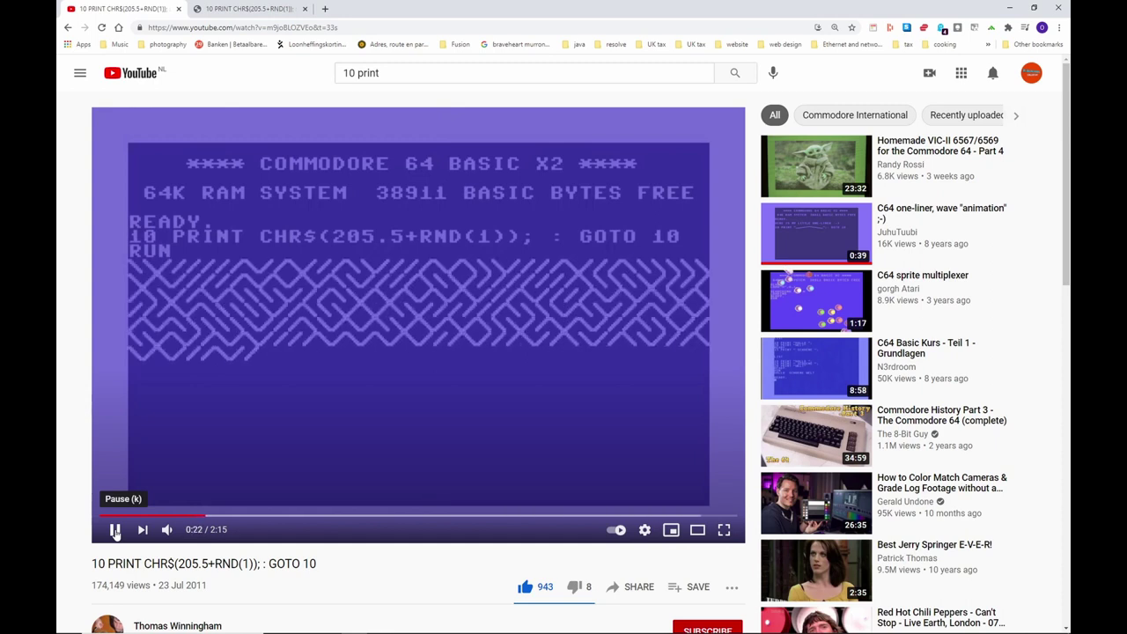
left_click(114, 530)
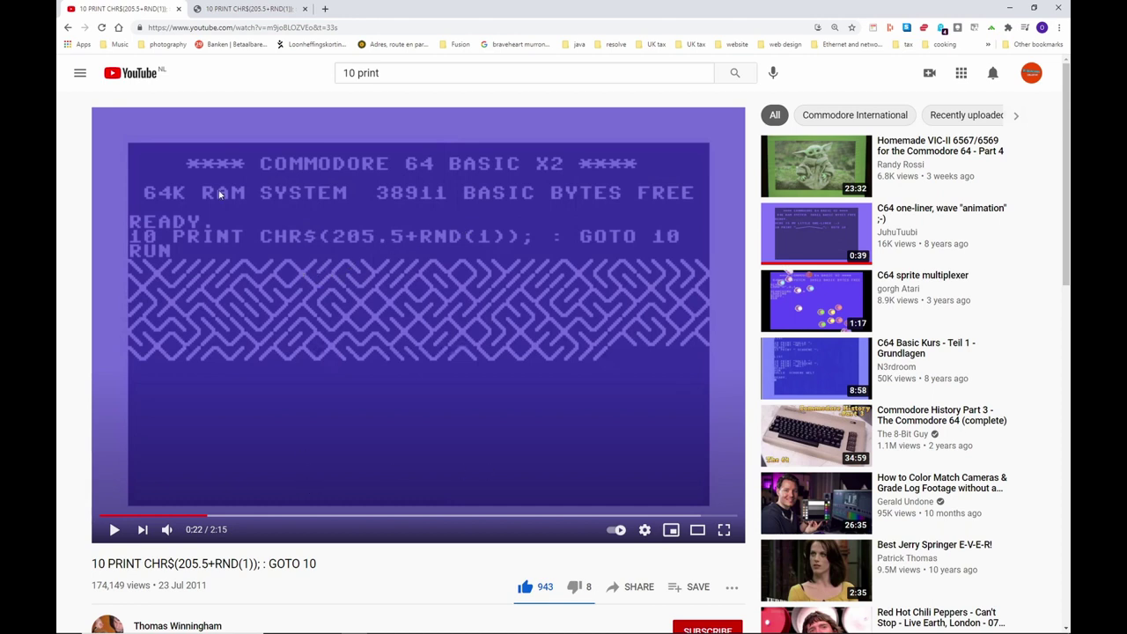
left_click(251, 8)
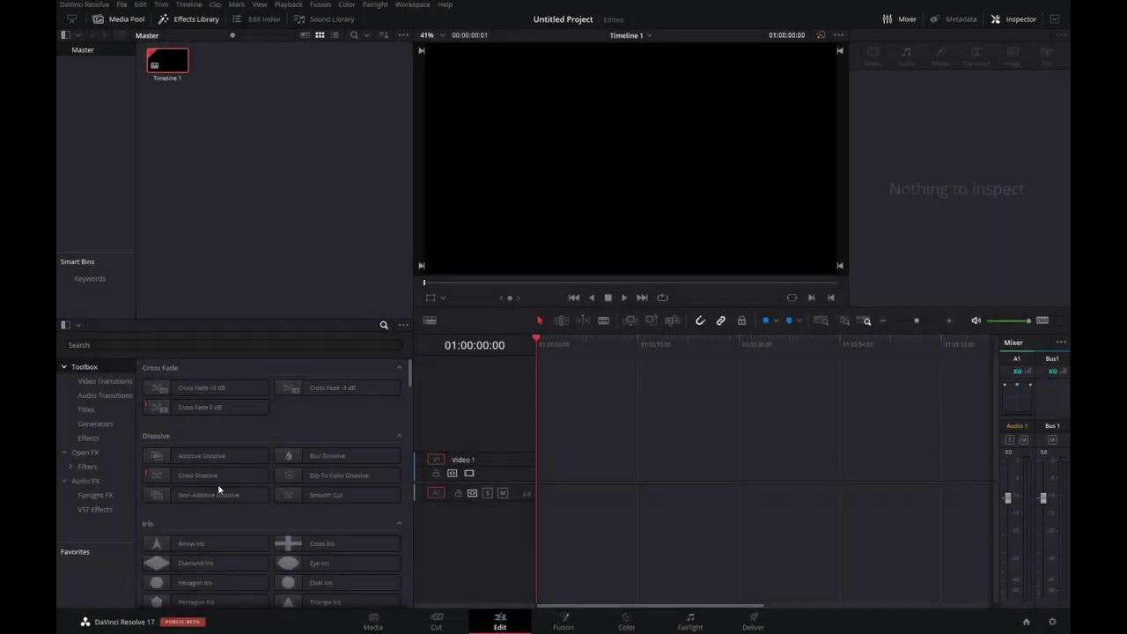
Search 'fus' in the Effects Library and drop a Fusion Composition clip onto Video 1
left_click(179, 345)
type("fus")
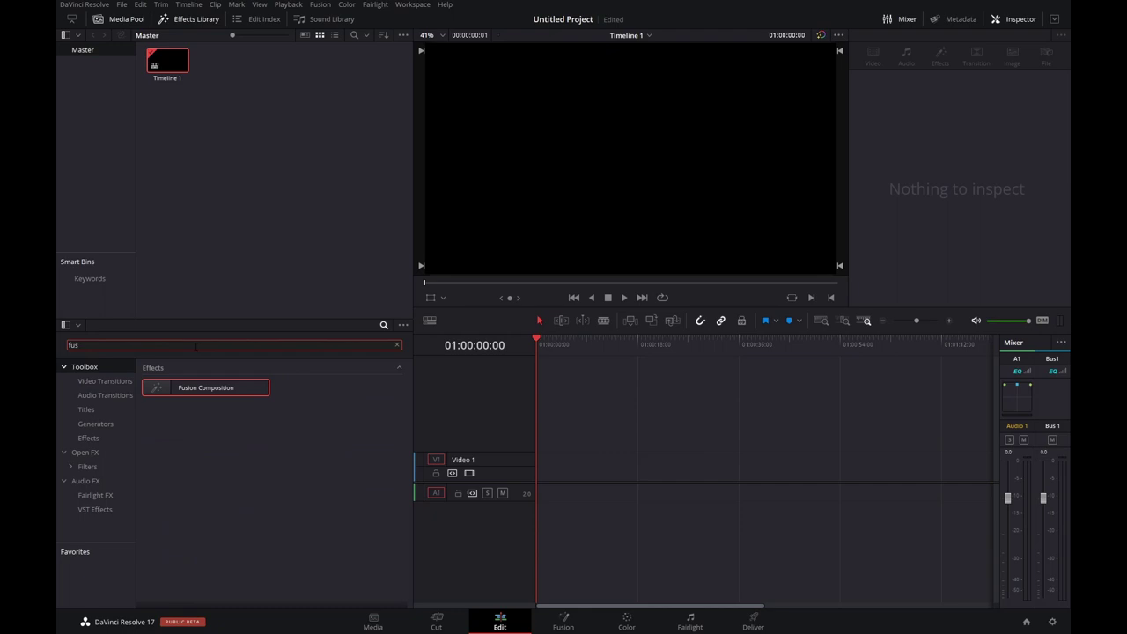
left_click_drag(176, 388, 617, 467)
left_click(567, 467)
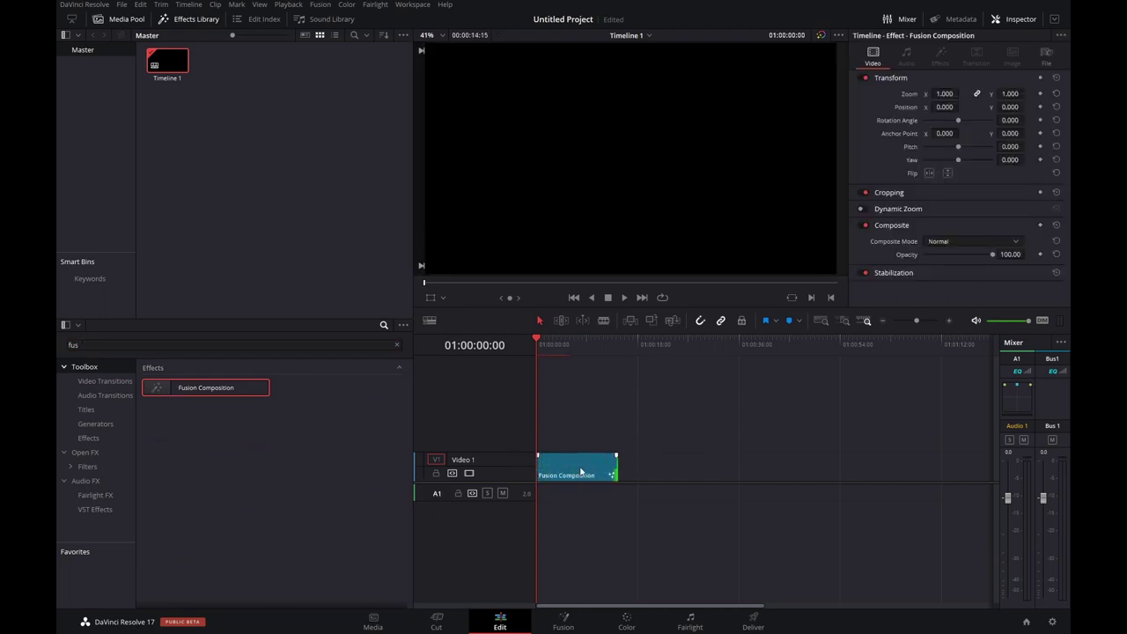
Open the Fusion Composition clip on the Fusion page and reposition its MediaOut1 node
left_click(573, 621)
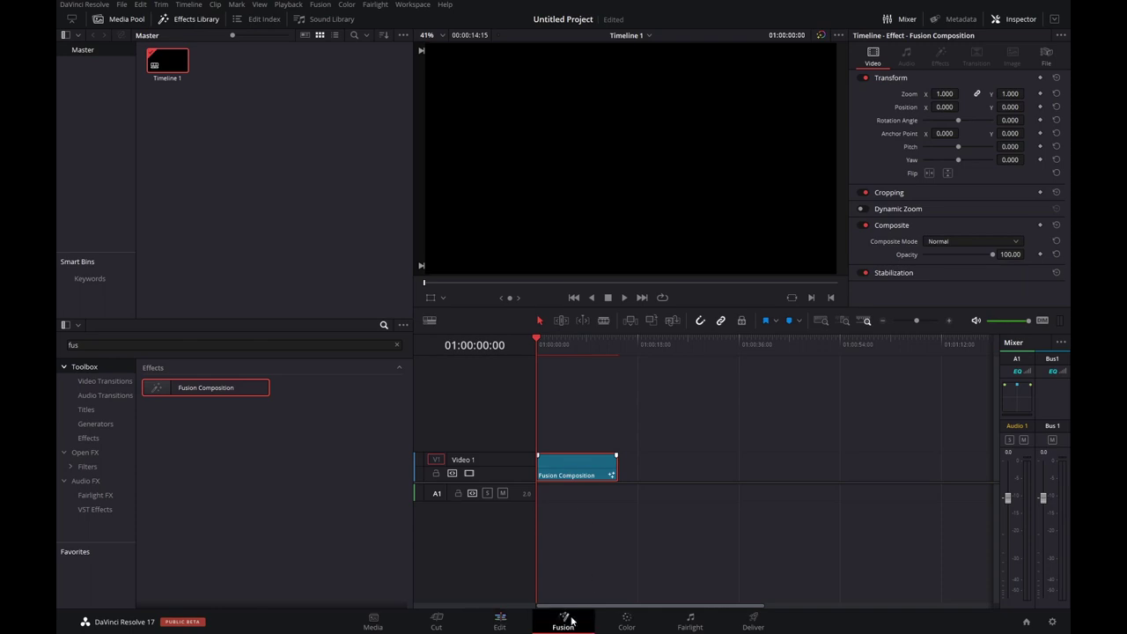
left_click_drag(306, 375, 574, 418)
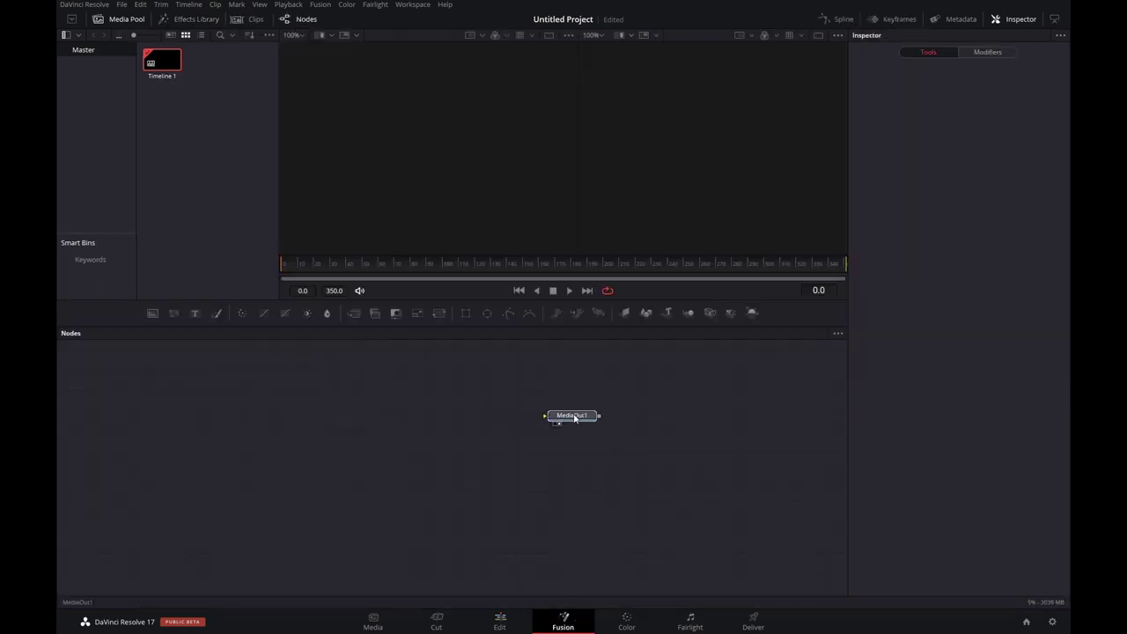
left_click(140, 5)
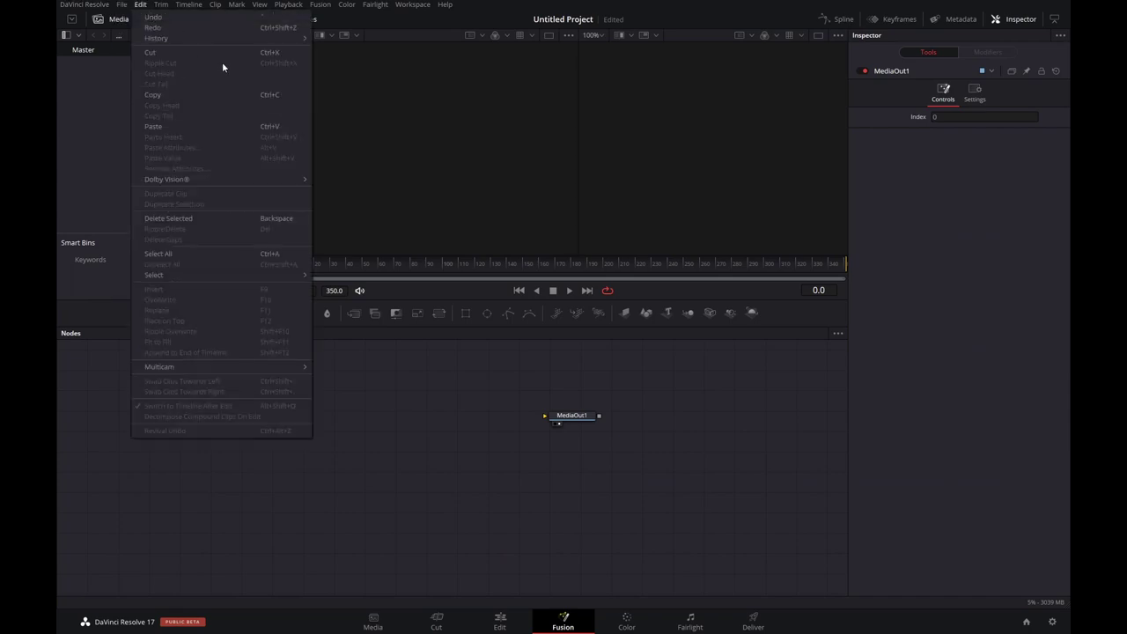
Import 'random maze.comp' as a Fusion composition
mouse_move(122, 5)
mouse_move(164, 112)
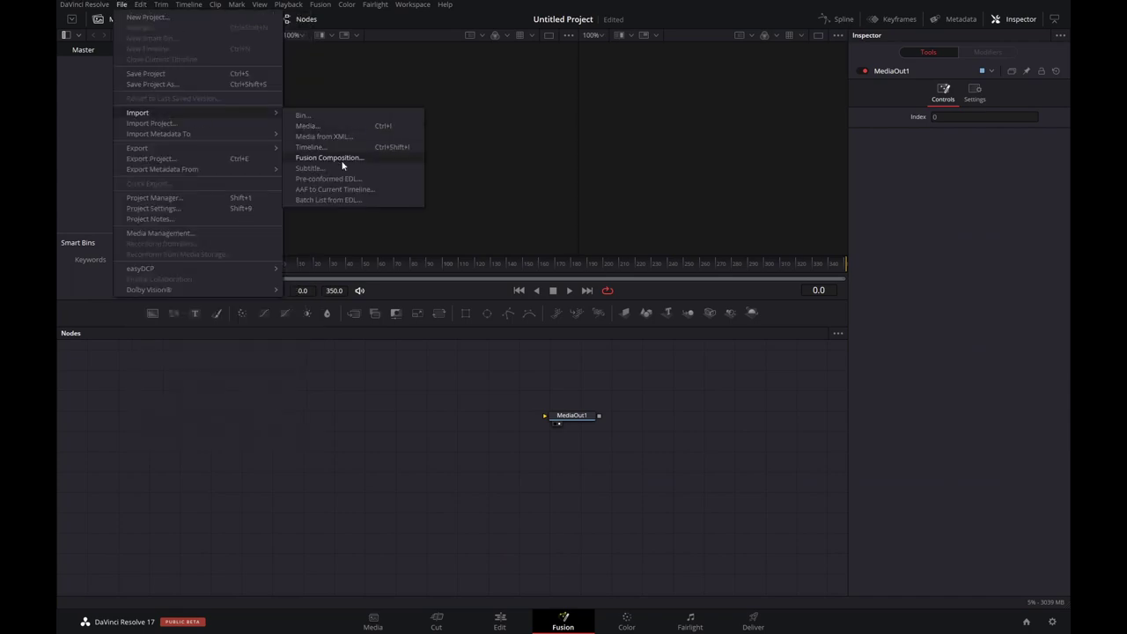
left_click(342, 159)
left_click(194, 89)
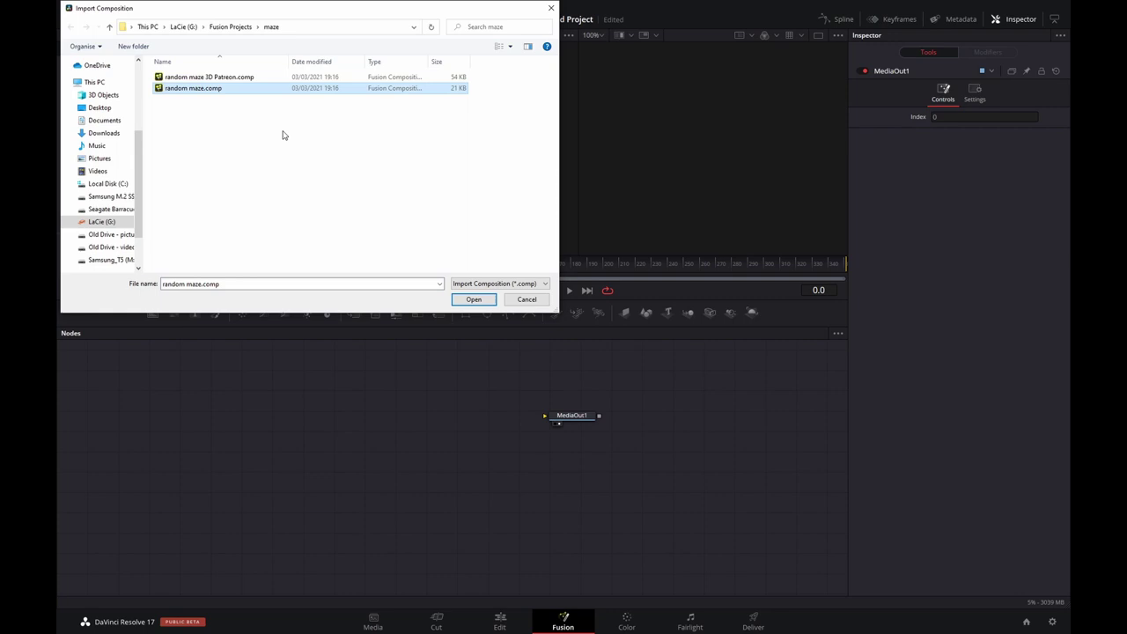
left_click(474, 299)
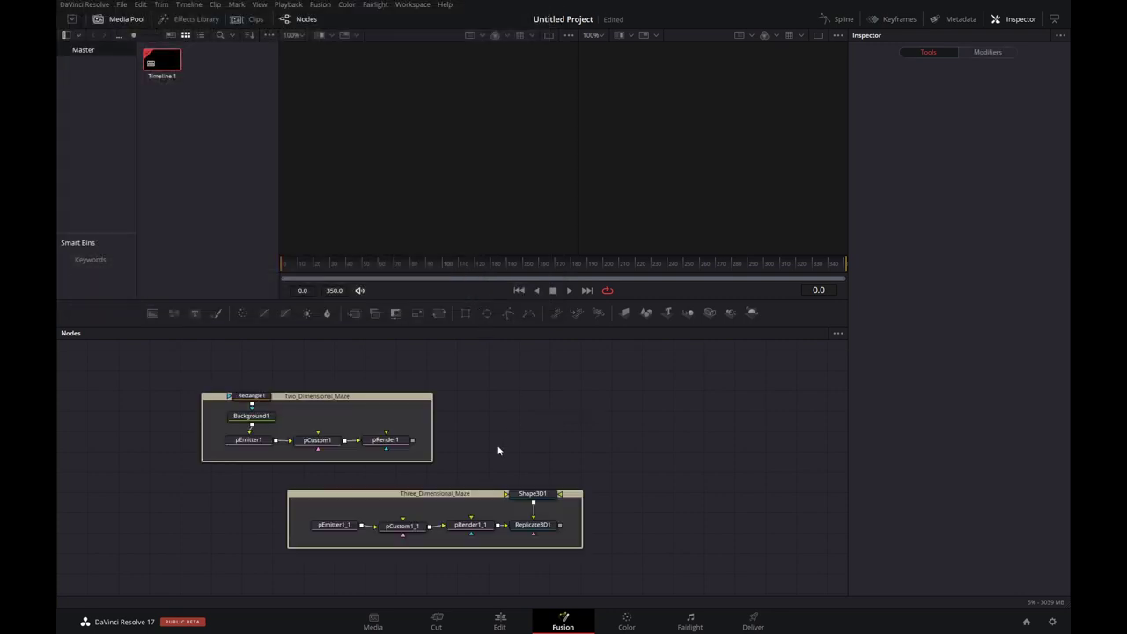
Add a MediaOut node, connect pRender1 to it, and show it in viewer 1
key("shift+space")
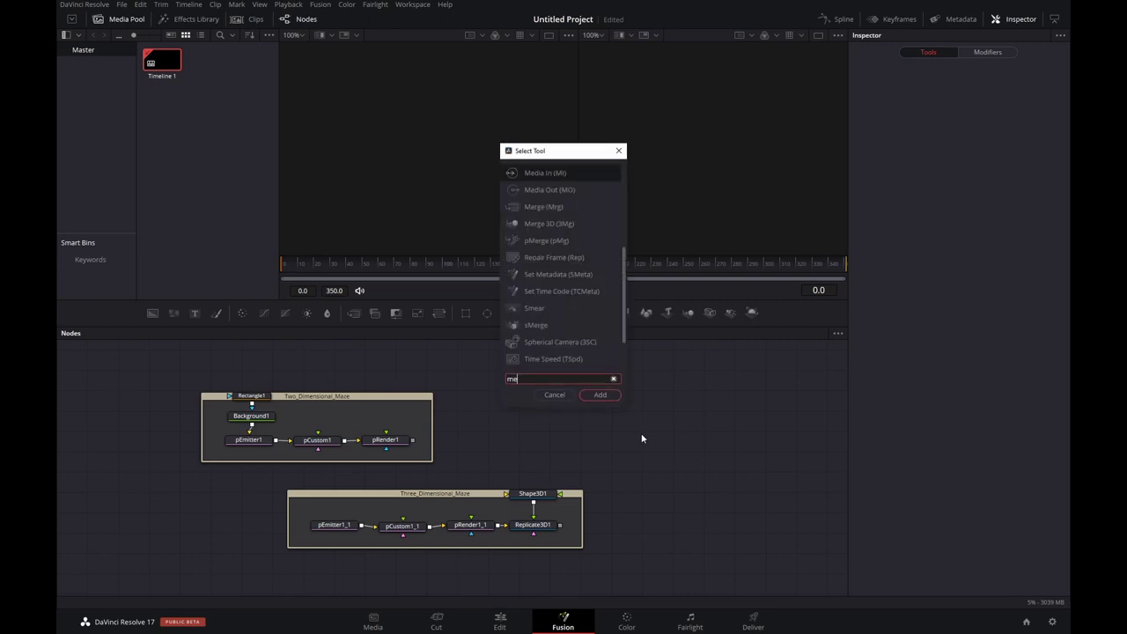
type("media")
key("Down")
key("Return")
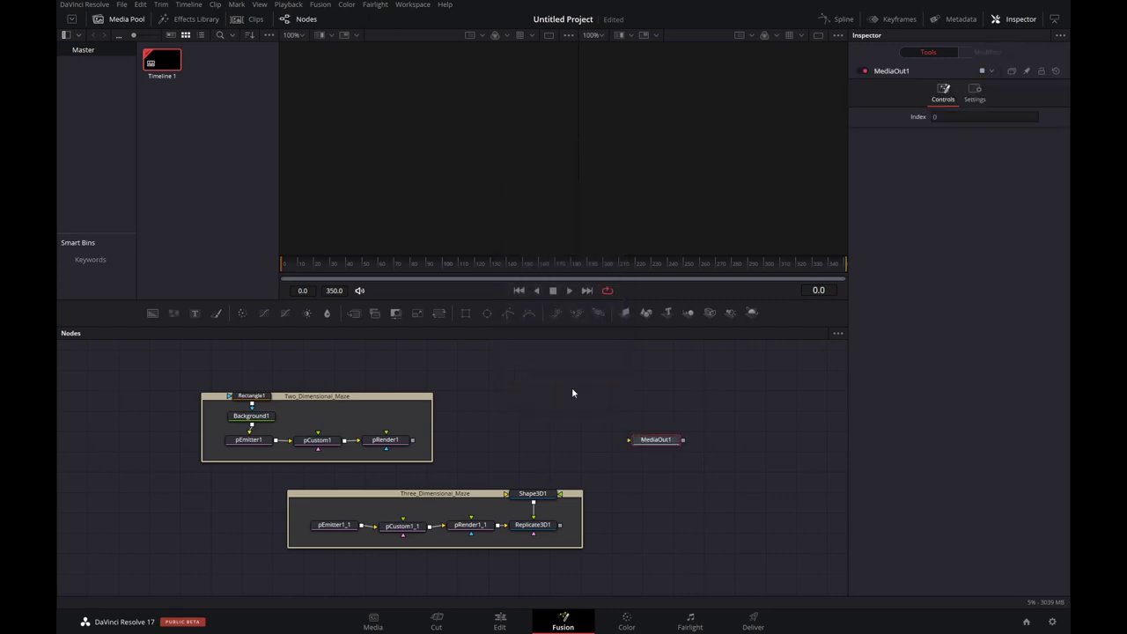
left_click_drag(412, 439, 659, 444)
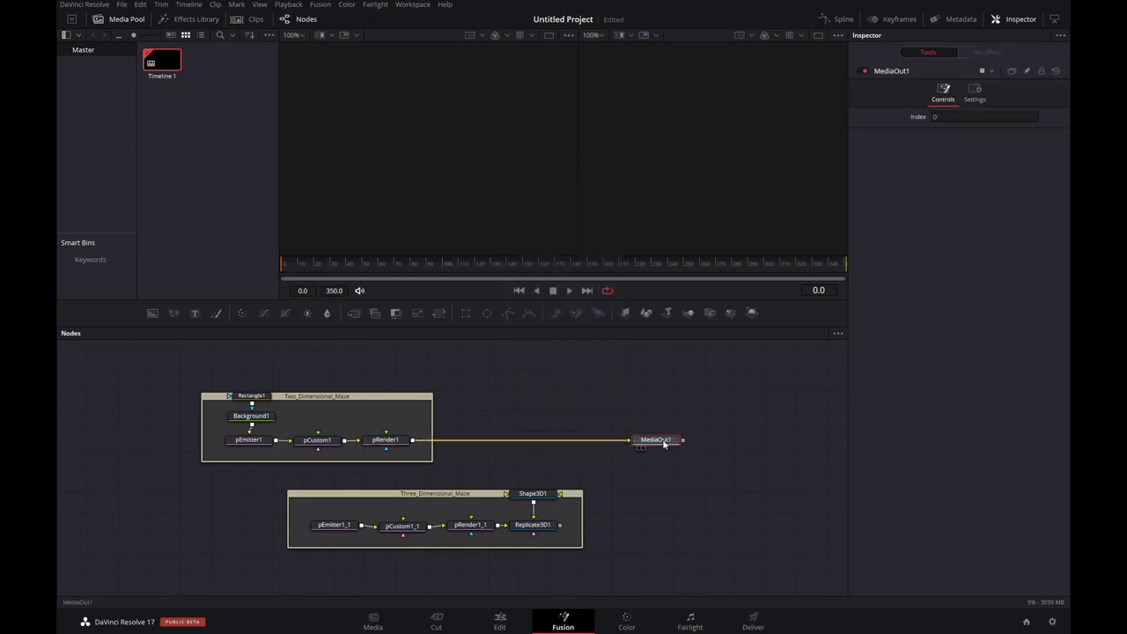
key("1")
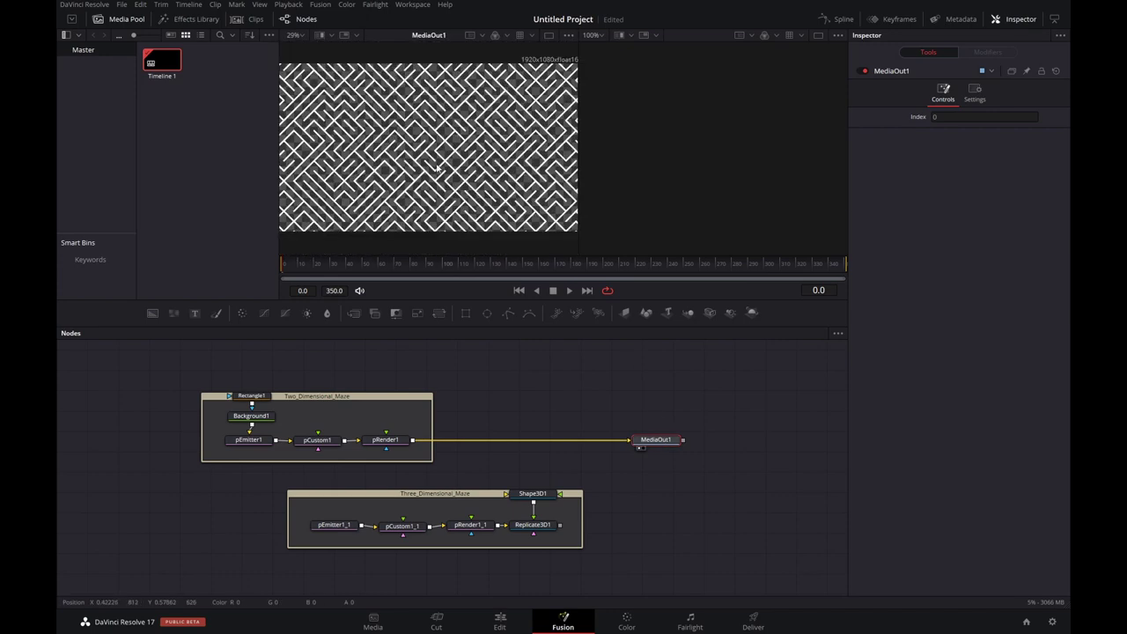
Inspect pCustom1 and the Rectangle1 mask inside the 2D maze group
left_click(323, 448)
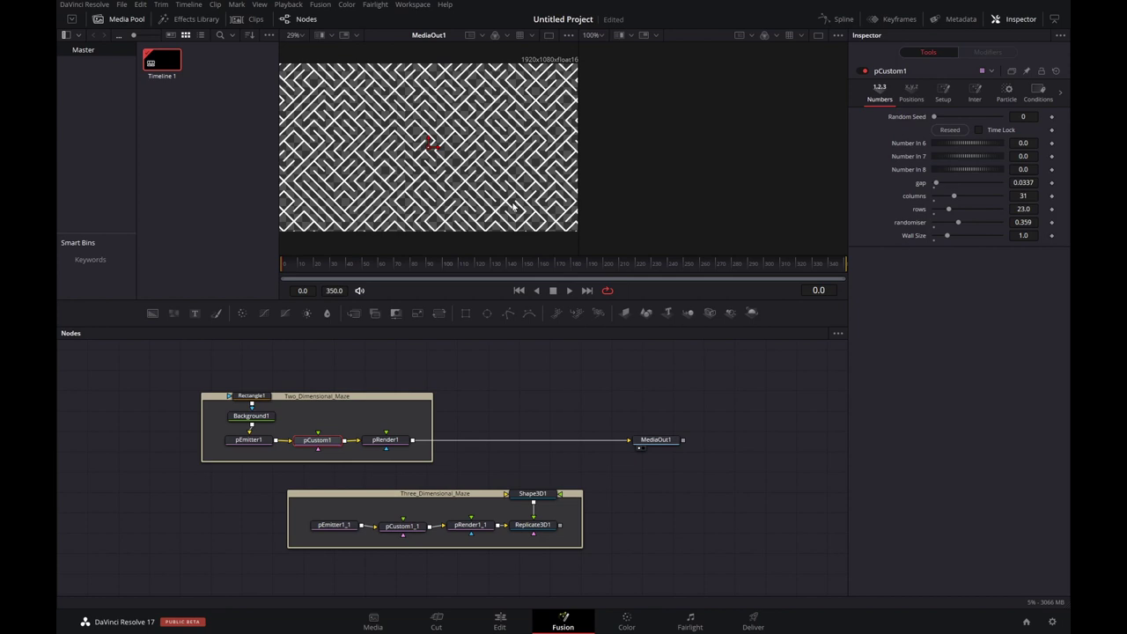
left_click_drag(261, 396, 261, 407)
left_click(261, 407)
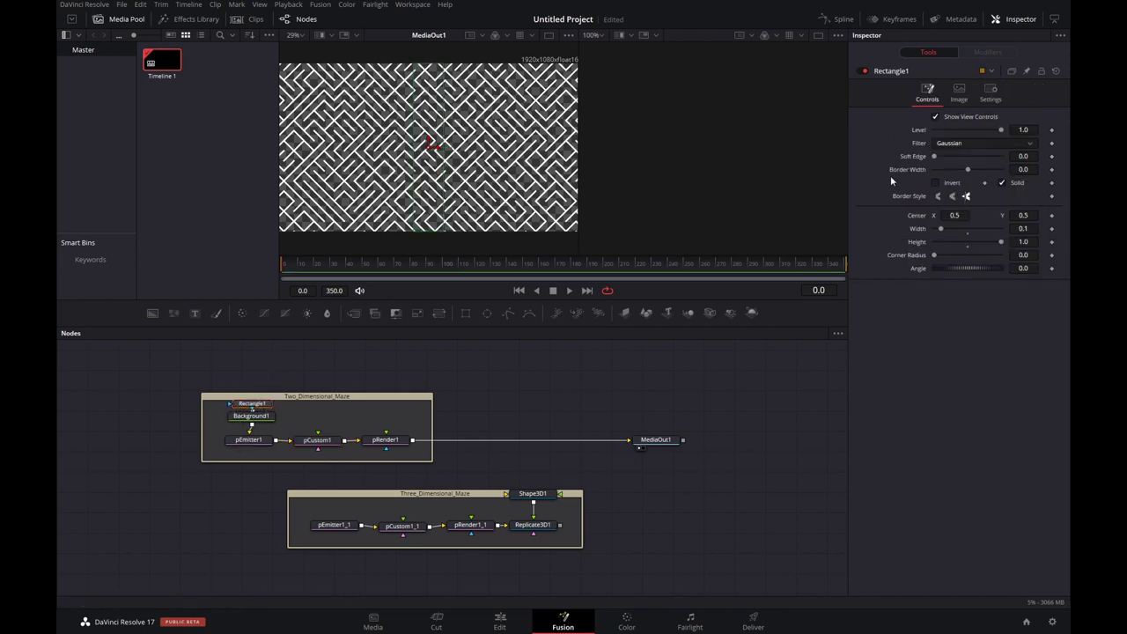
left_click(324, 438)
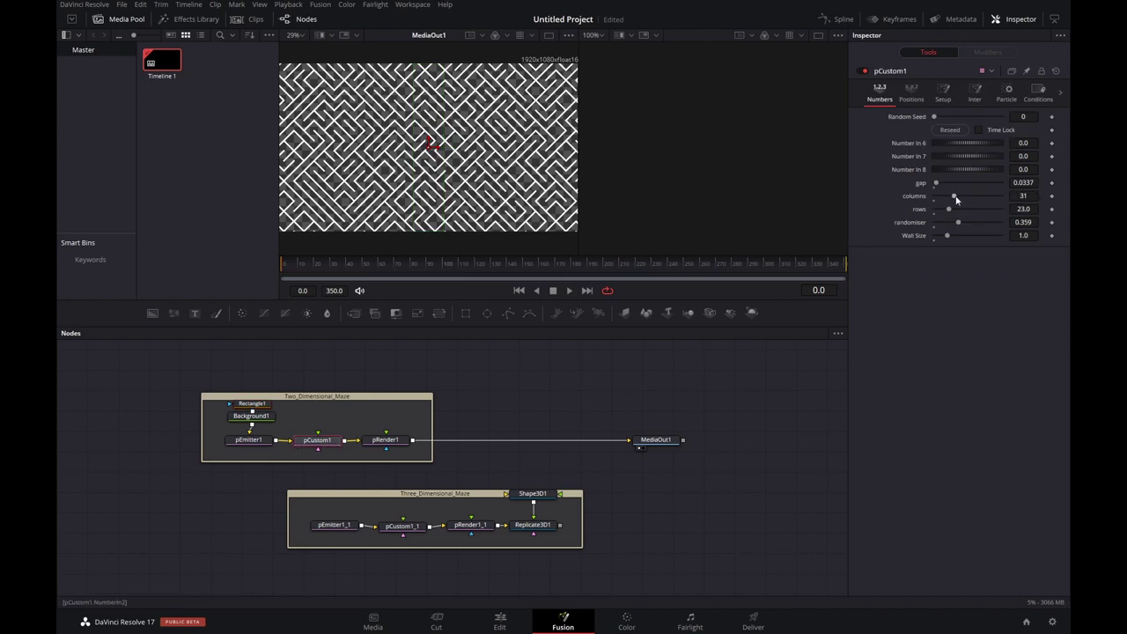
Widen the gap, raise the randomiser to 0.567, and set 60 columns and 46 rows
left_click_drag(938, 184, 935, 184)
mouse_move(960, 224)
left_mouse_down()
mouse_move(984, 225)
mouse_move(966, 226)
mouse_move(973, 221)
left_mouse_up()
left_click(1023, 196)
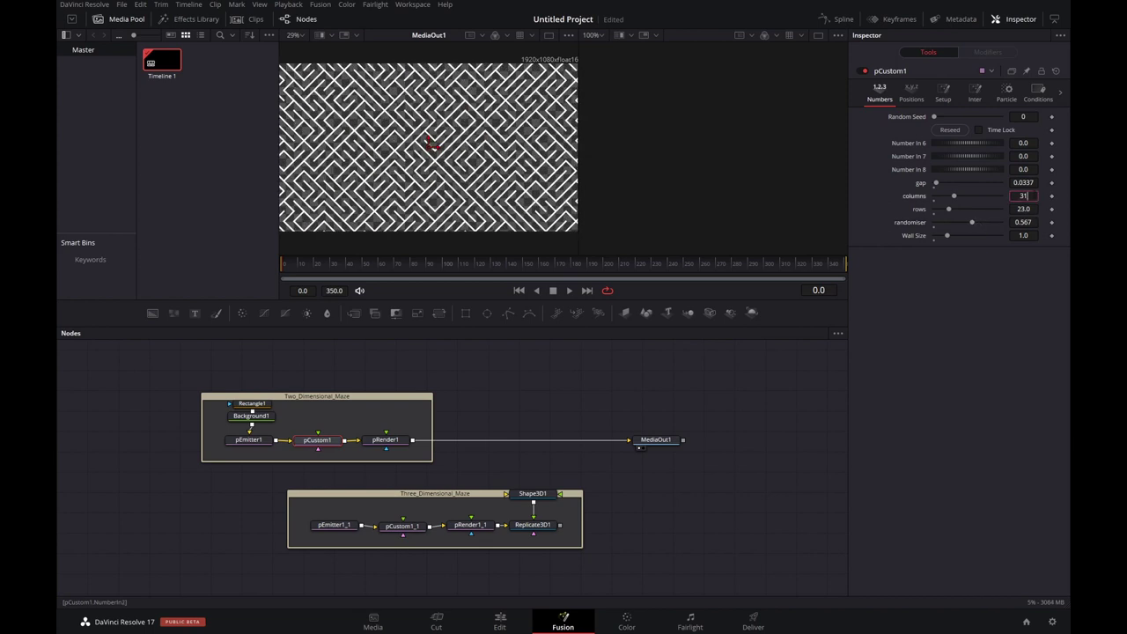
key("BackSpace")
key("BackSpace")
type("60")
key("Tab")
type("46")
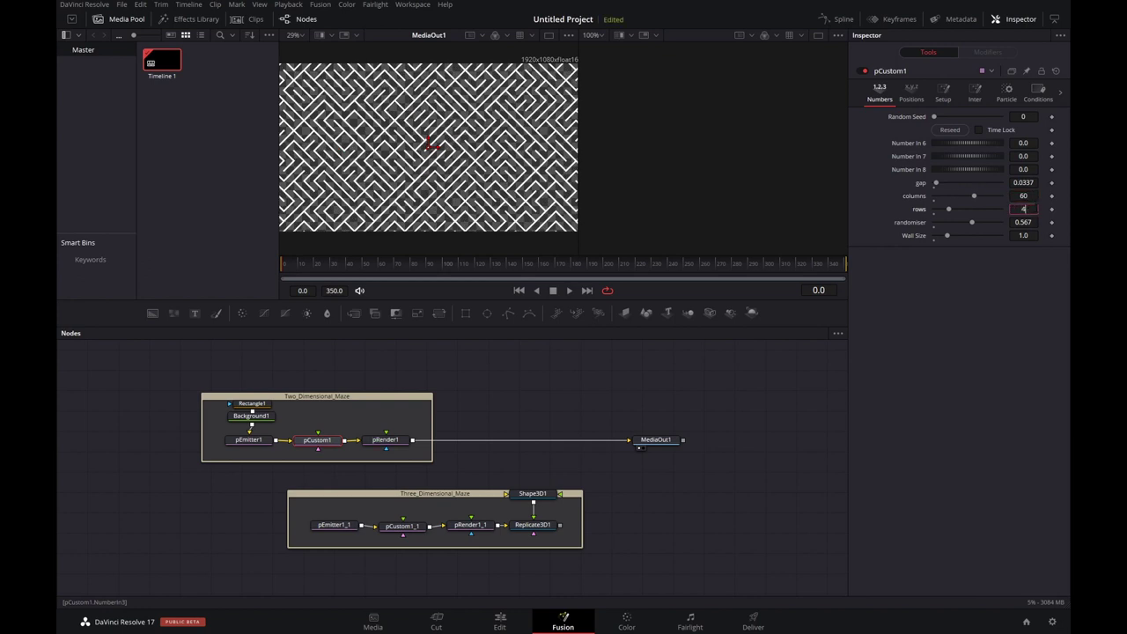
key("Return")
Try gap 0.017 and Wall Size about 0.28, then undo back to the original values
left_click(1024, 182)
type("0.0017")
key("BackSpace")
key("BackSpace")
type("17")
key("Tab")
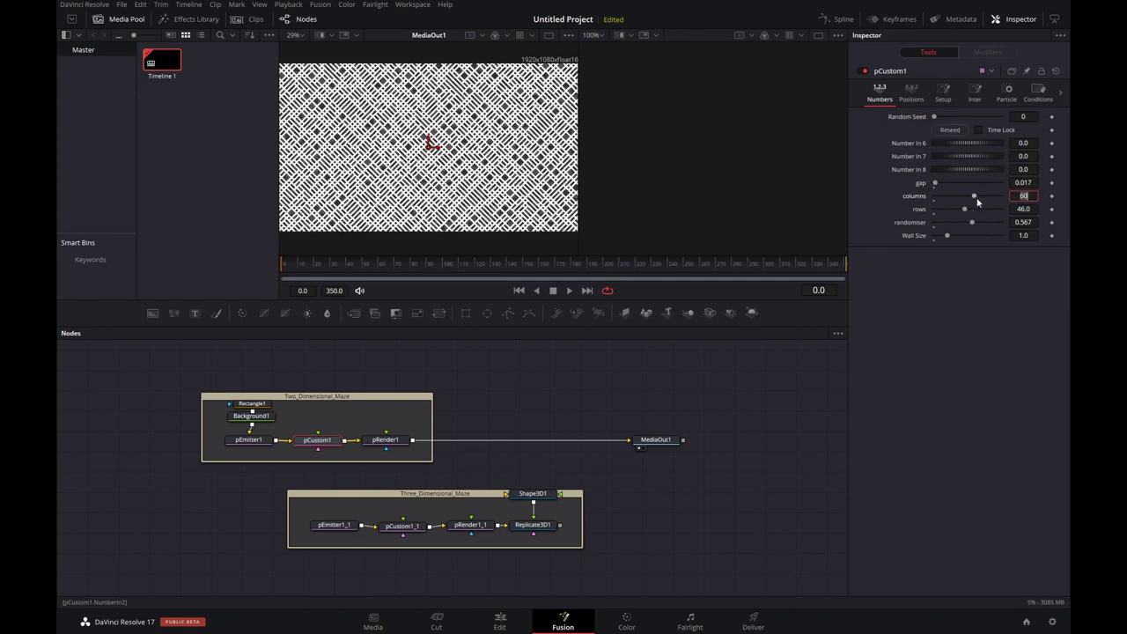
left_click_drag(947, 239, 953, 238)
scroll(549, 163, "up", 4)
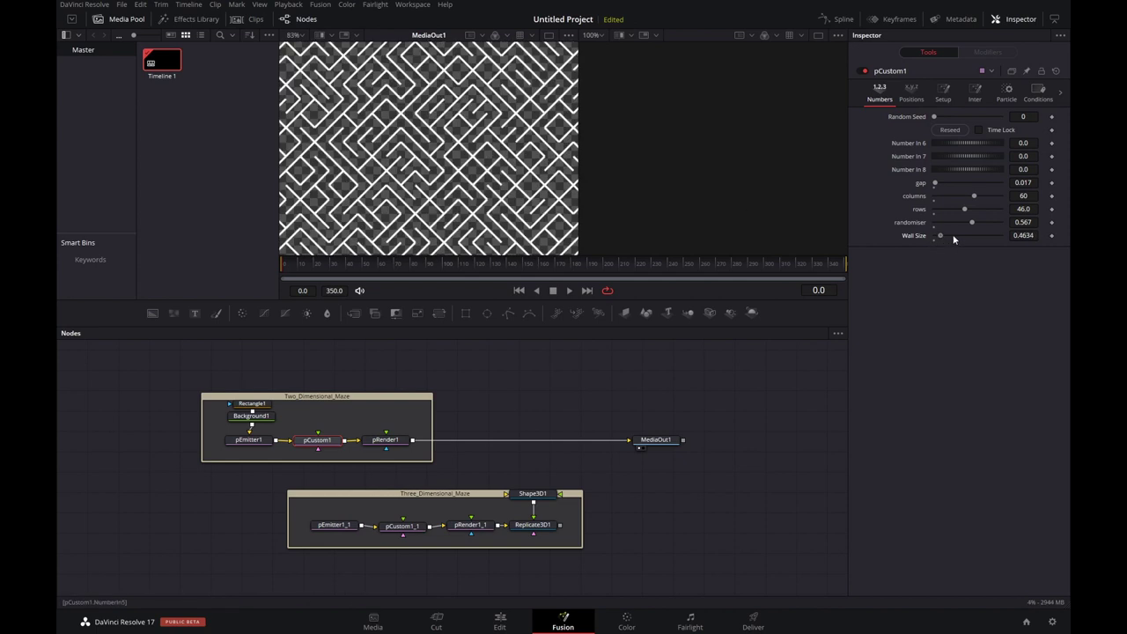
scroll(436, 119, "down", 4)
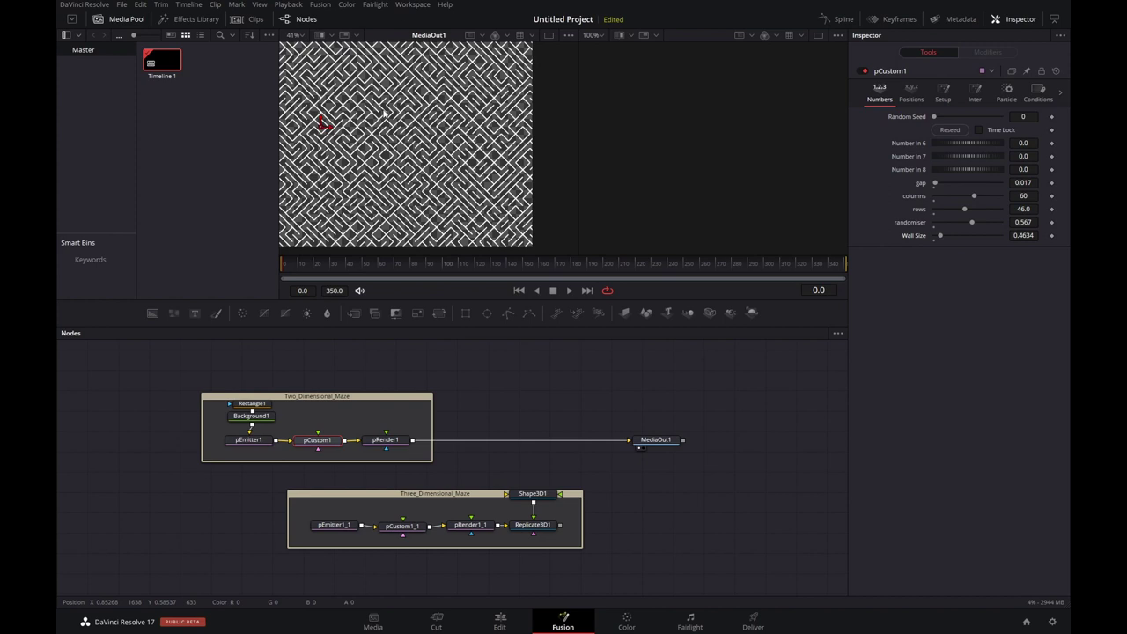
scroll(468, 129, "down", 3)
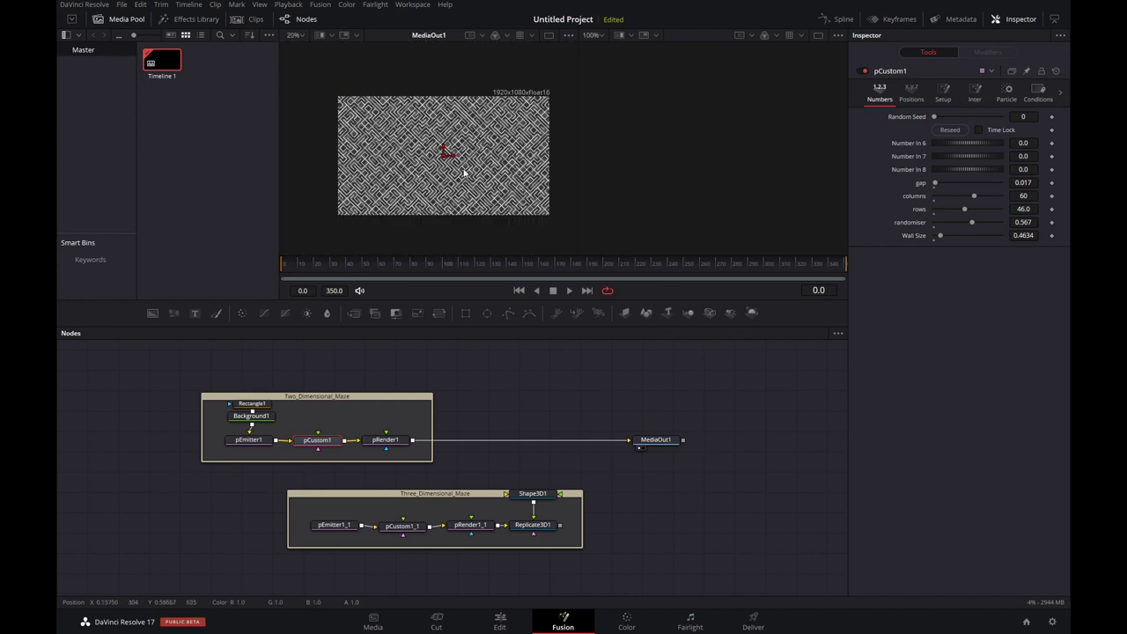
key("ctrl+z")
key("ctrl+z")
key("ctrl+z")
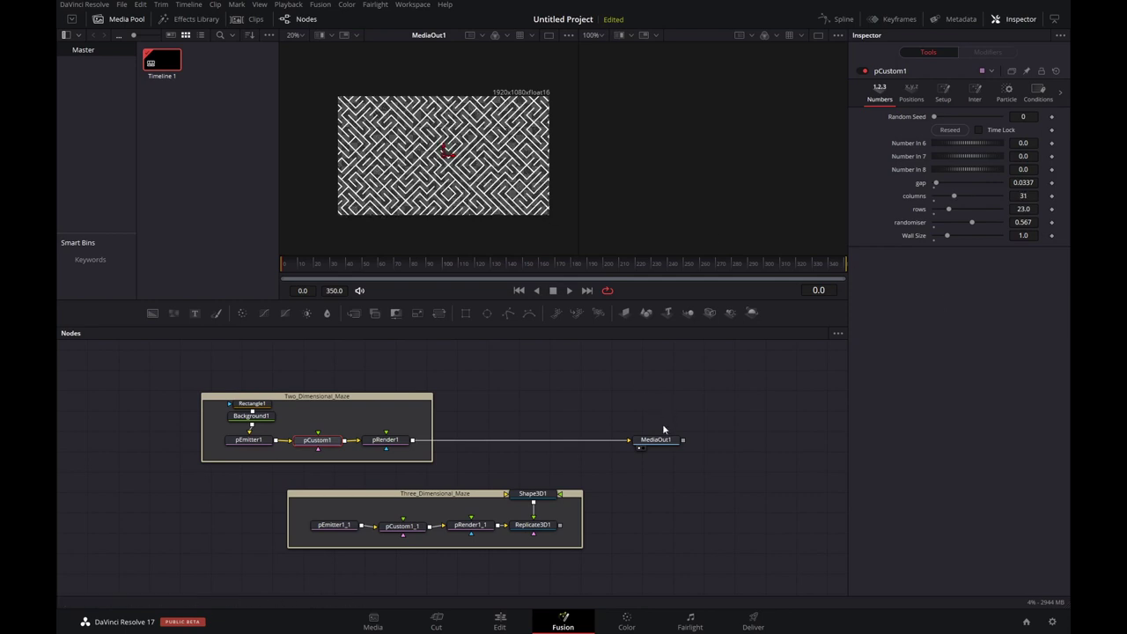
View Replicate3D1's 3D maze with lighting, tilted to look down on it
left_click(539, 526)
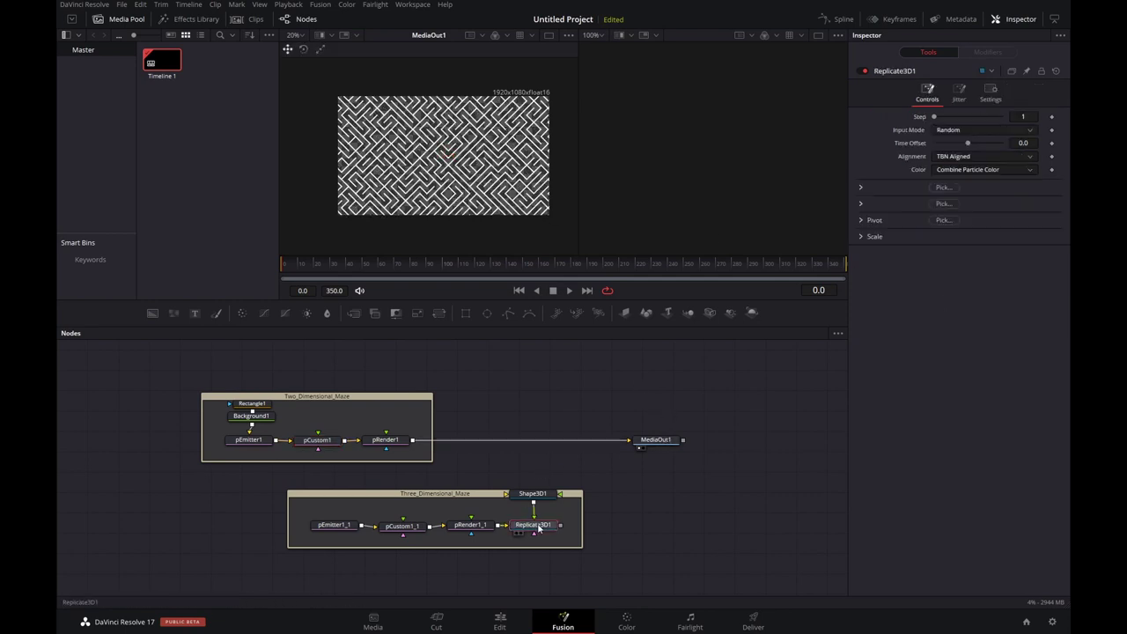
key("1")
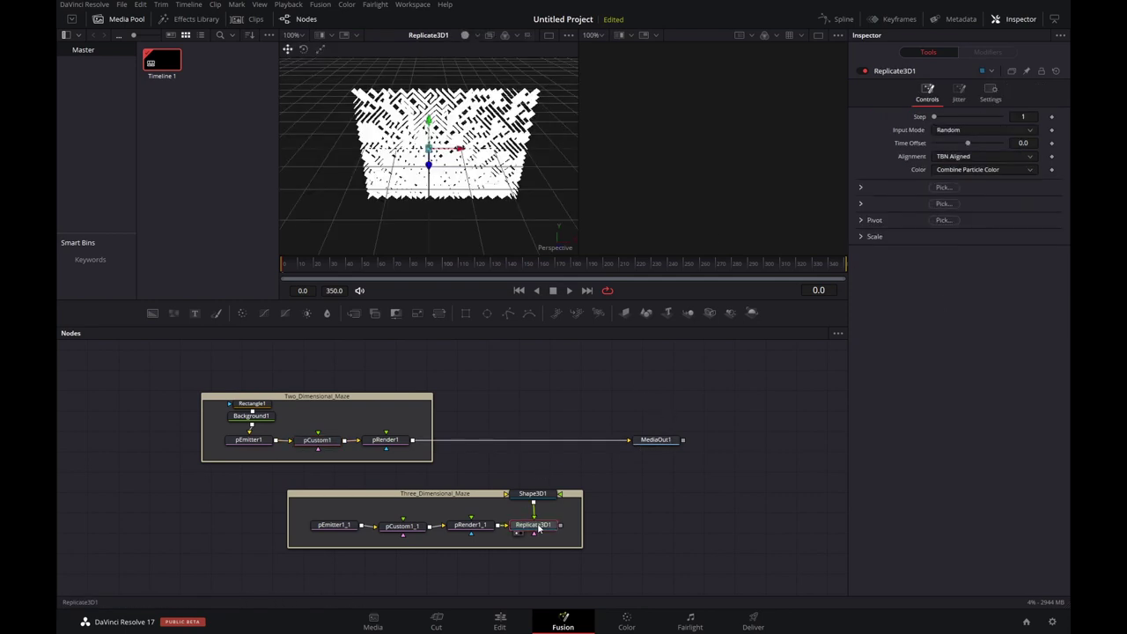
left_click(491, 36)
left_click(494, 84)
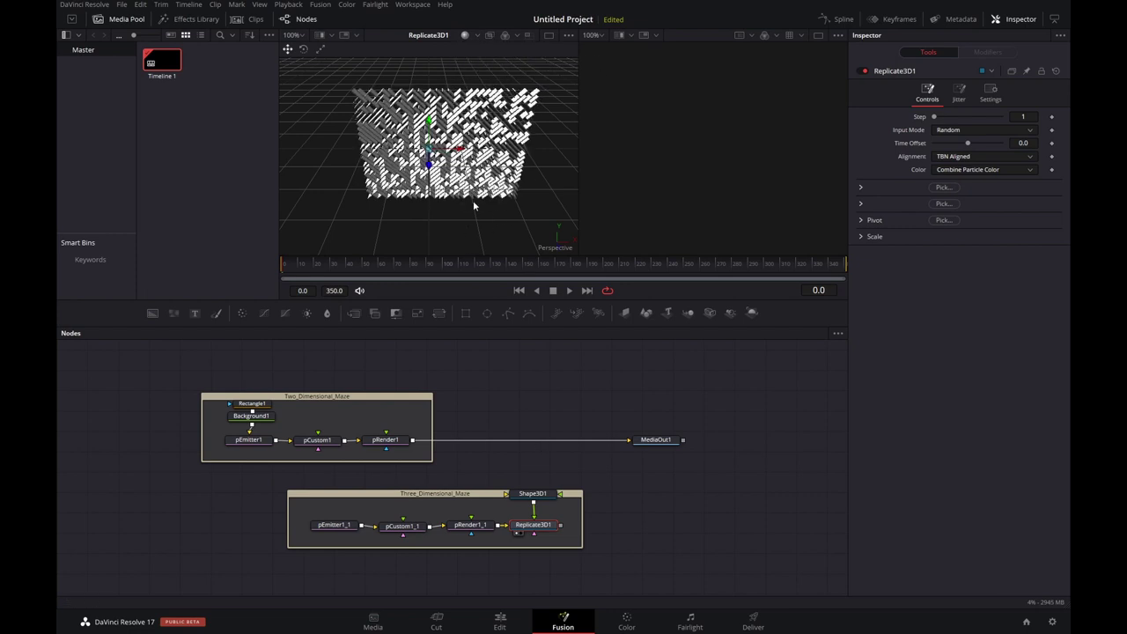
mouse_move(473, 206)
left_mouse_down()
mouse_move(483, 191)
mouse_move(458, 132)
mouse_move(505, 77)
mouse_move(391, 165)
mouse_move(499, 131)
left_mouse_up()
scroll(485, 188, "up", 5)
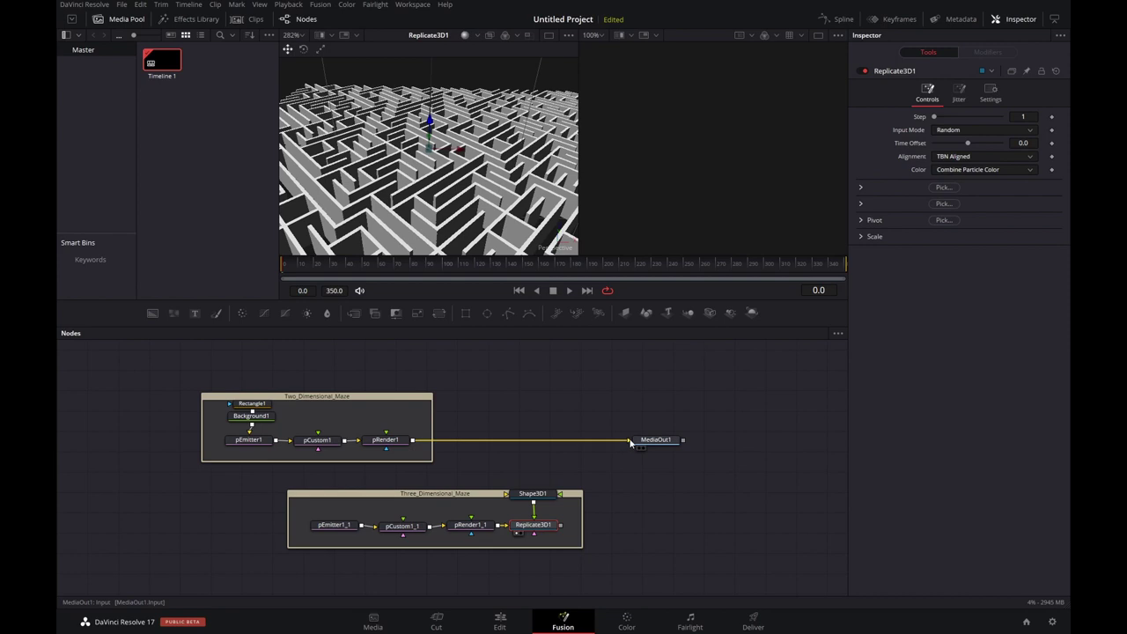
Disconnect pRender1 from MediaOut1 and move both maze groups further left
left_click_drag(630, 443, 713, 446)
left_click_drag(414, 493, 276, 519)
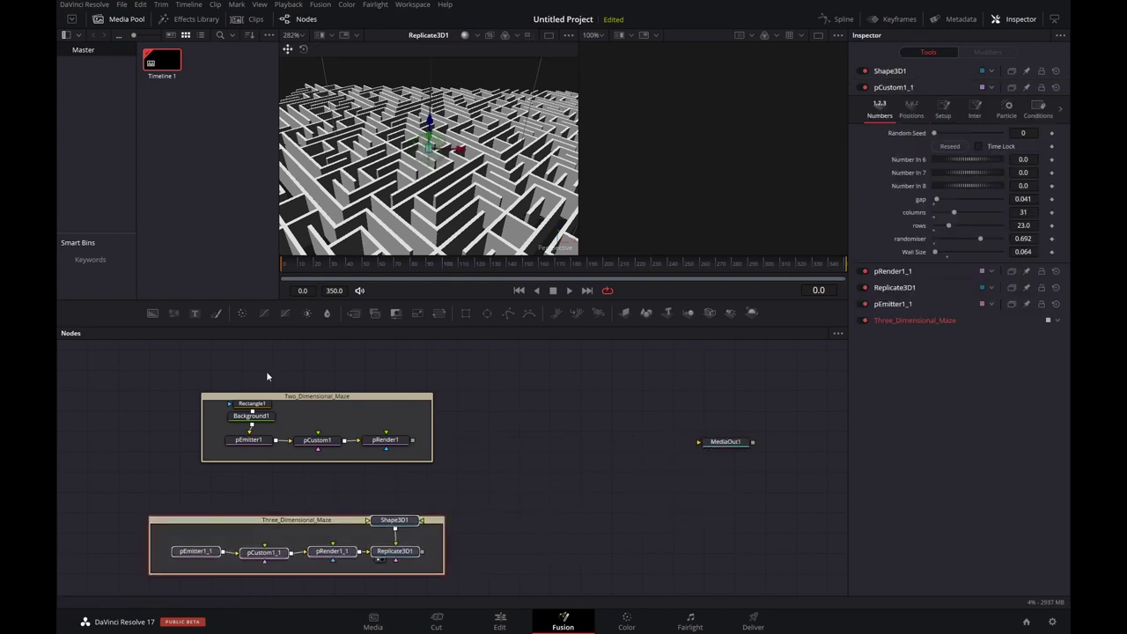
left_click_drag(377, 399, 283, 394)
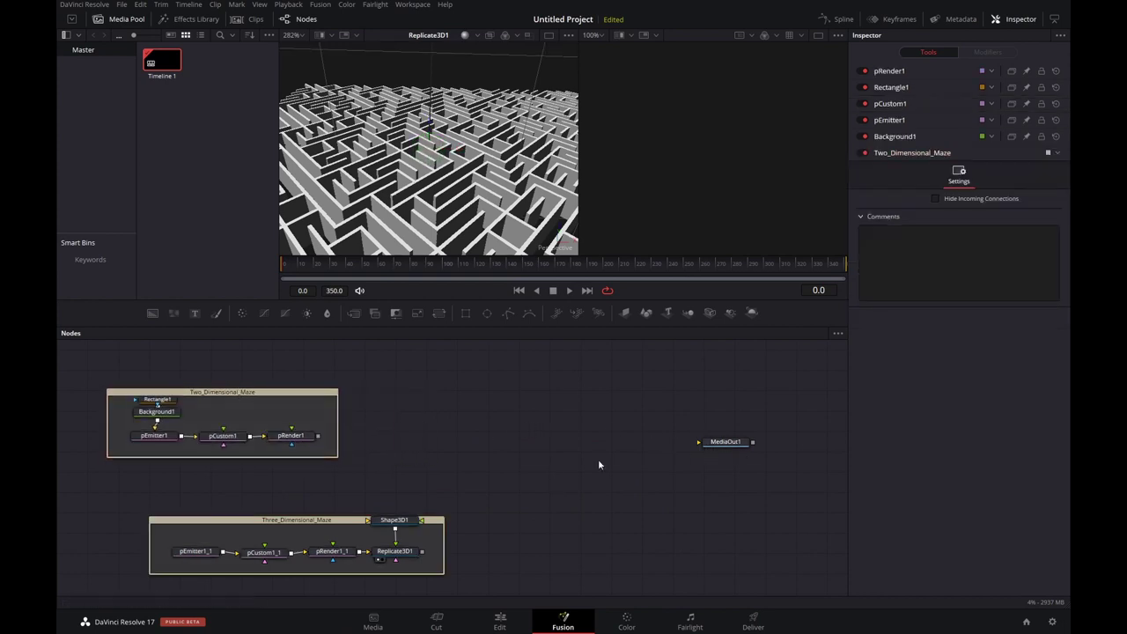
Add pEmitter, pRender and Background nodes through the Shift+Space tool search
key("shift+space")
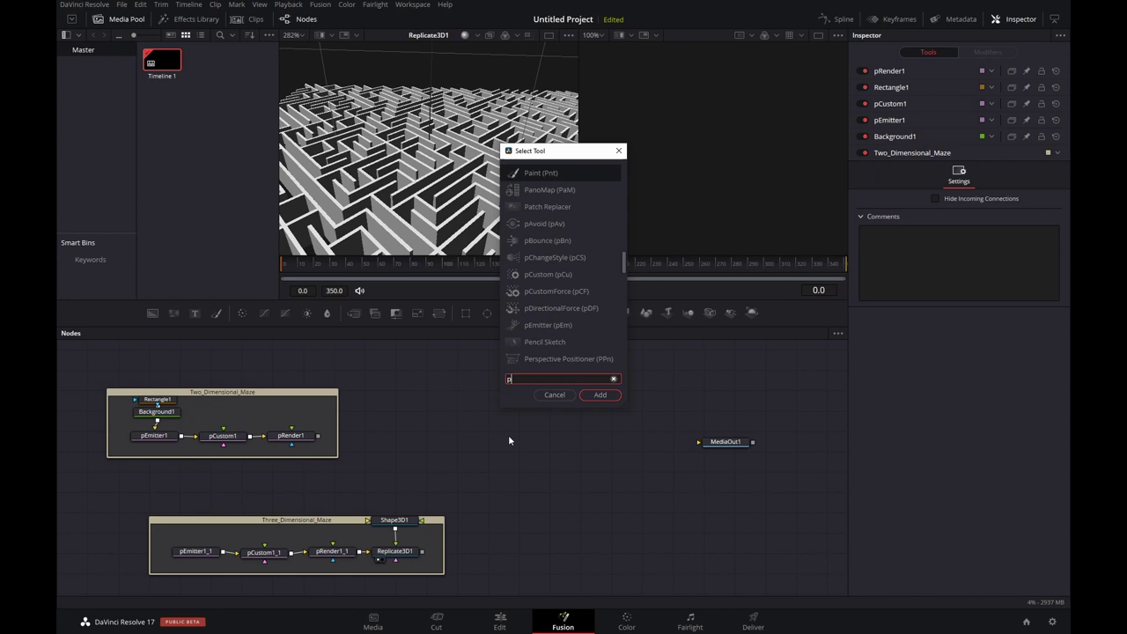
type("pe")
key("Return")
key("shift+space")
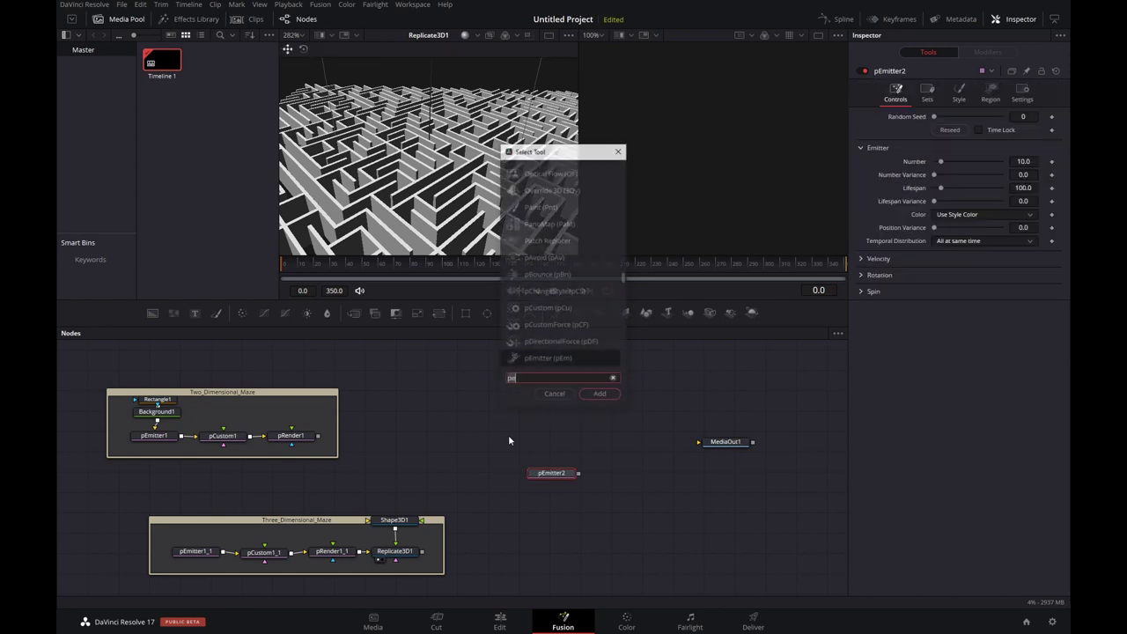
type("pre")
key("Return")
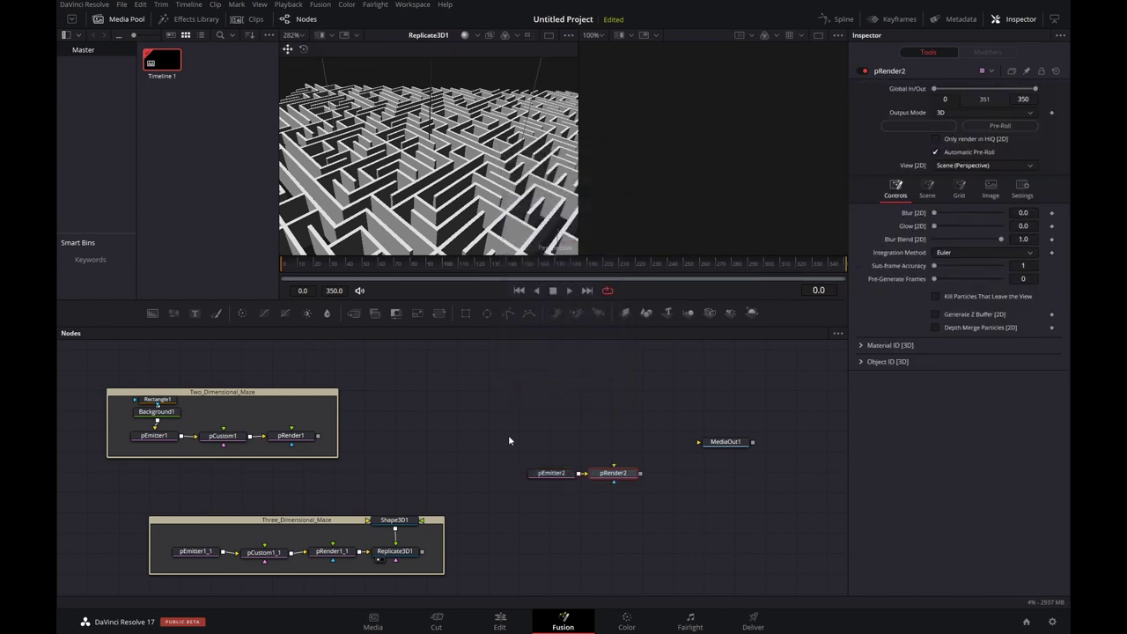
key("shift+space")
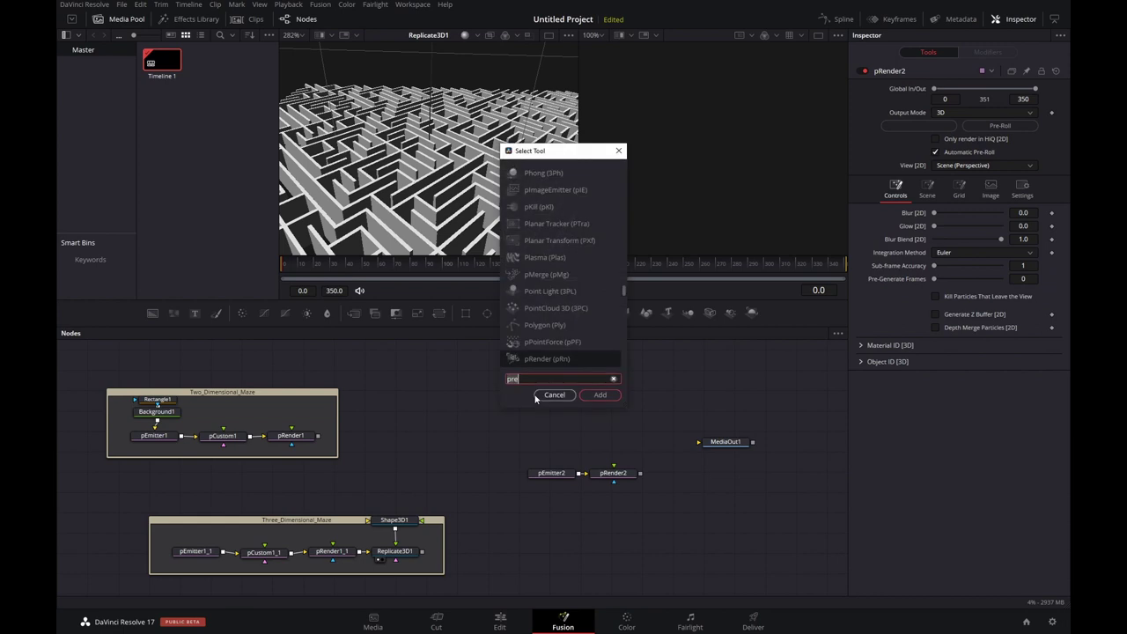
type("back")
key("Return")
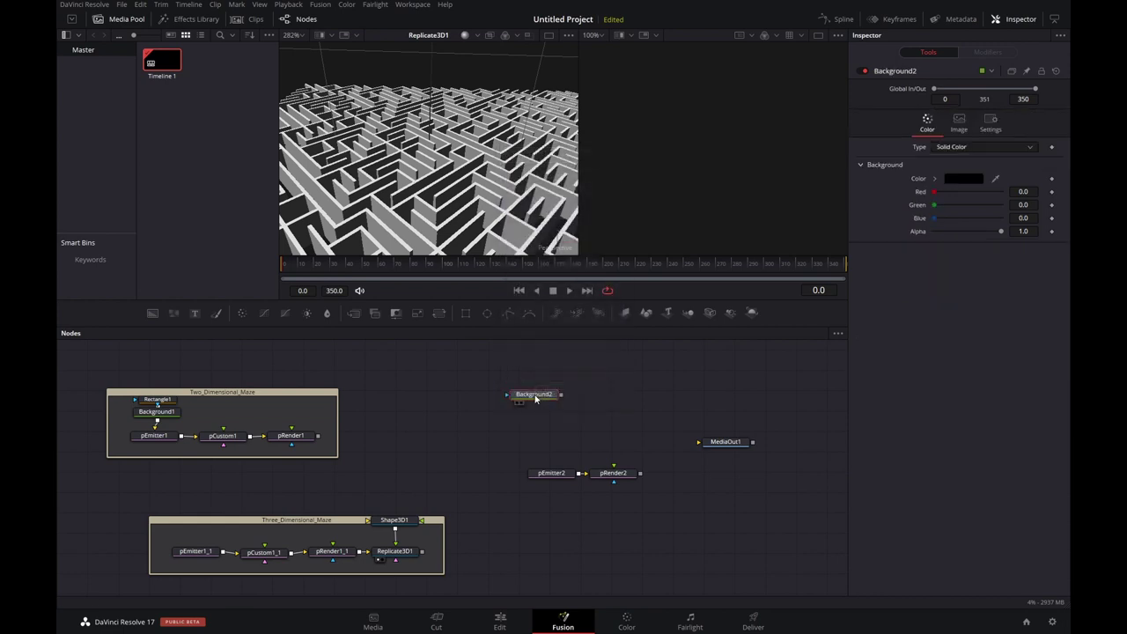
Make Background2 a 100x100 white image
key("1")
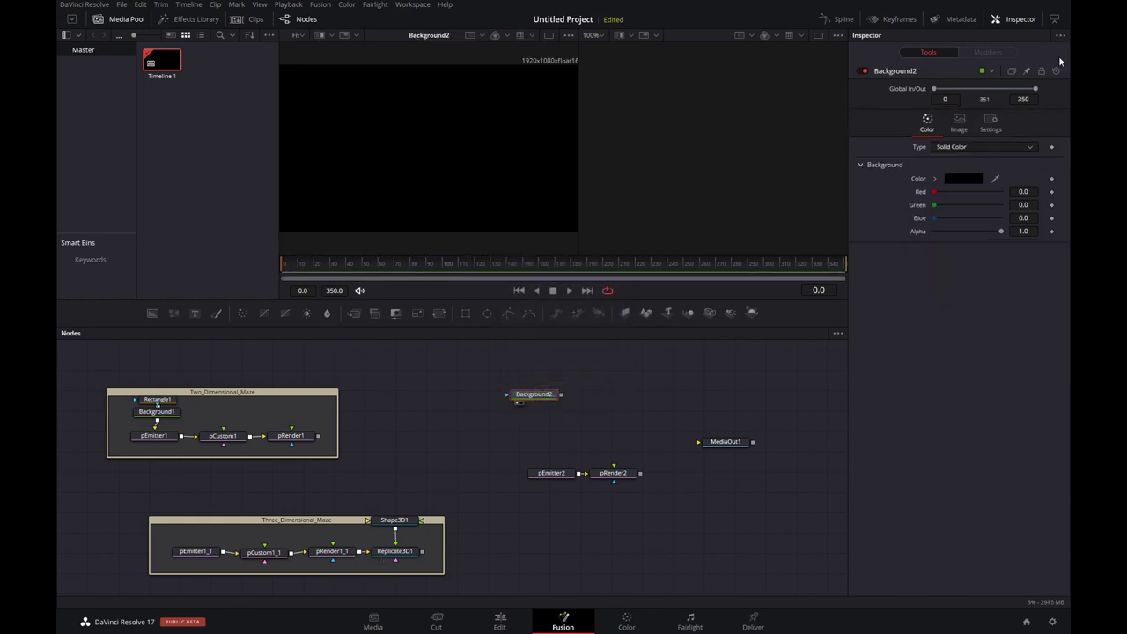
left_click(968, 124)
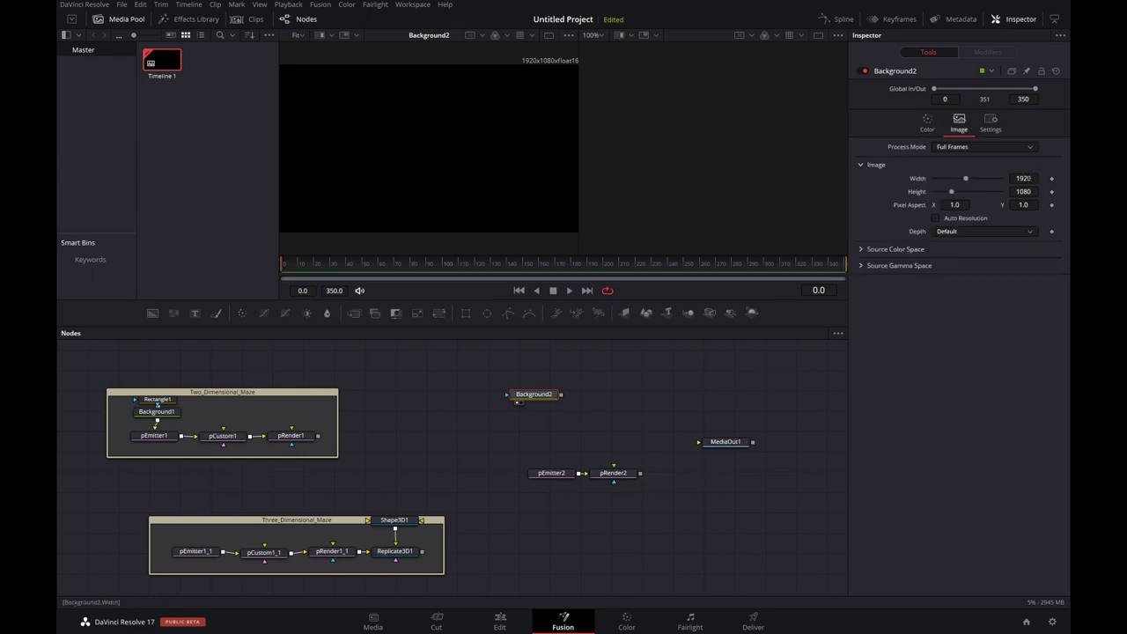
left_click(1024, 178)
type("100")
key("Tab")
type("100")
key("Return")
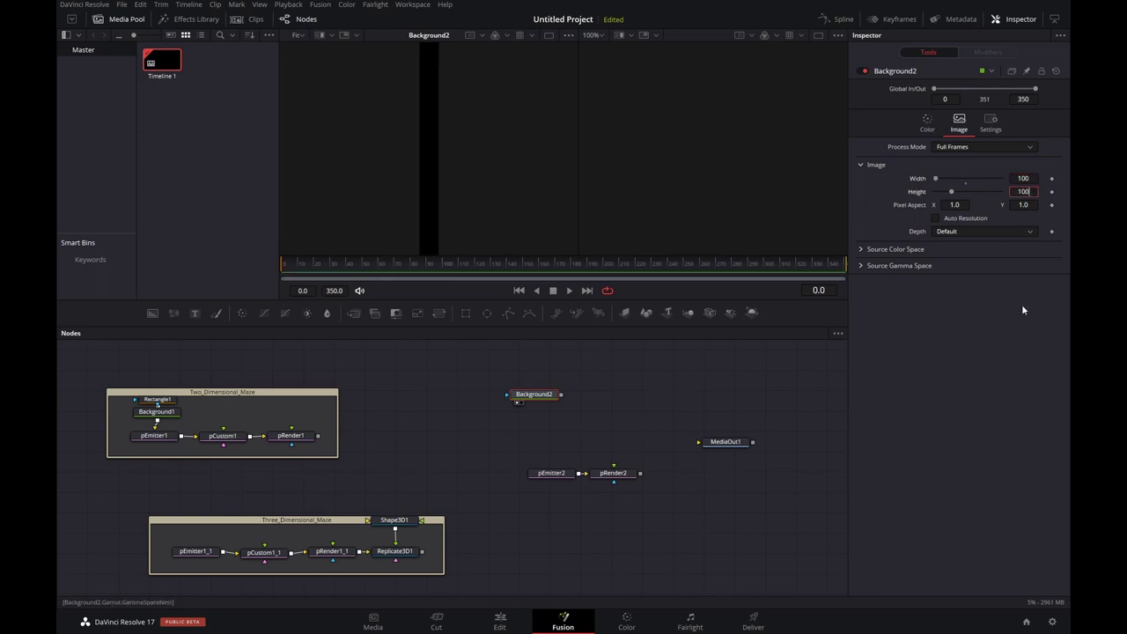
scroll(433, 133, "down", 2)
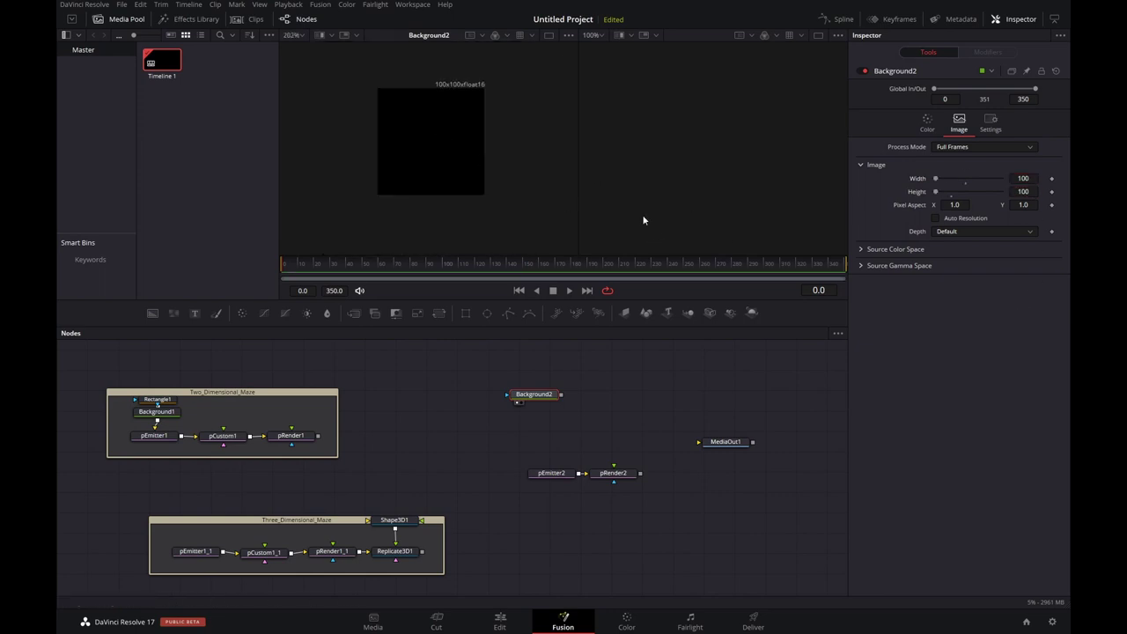
left_click(927, 124)
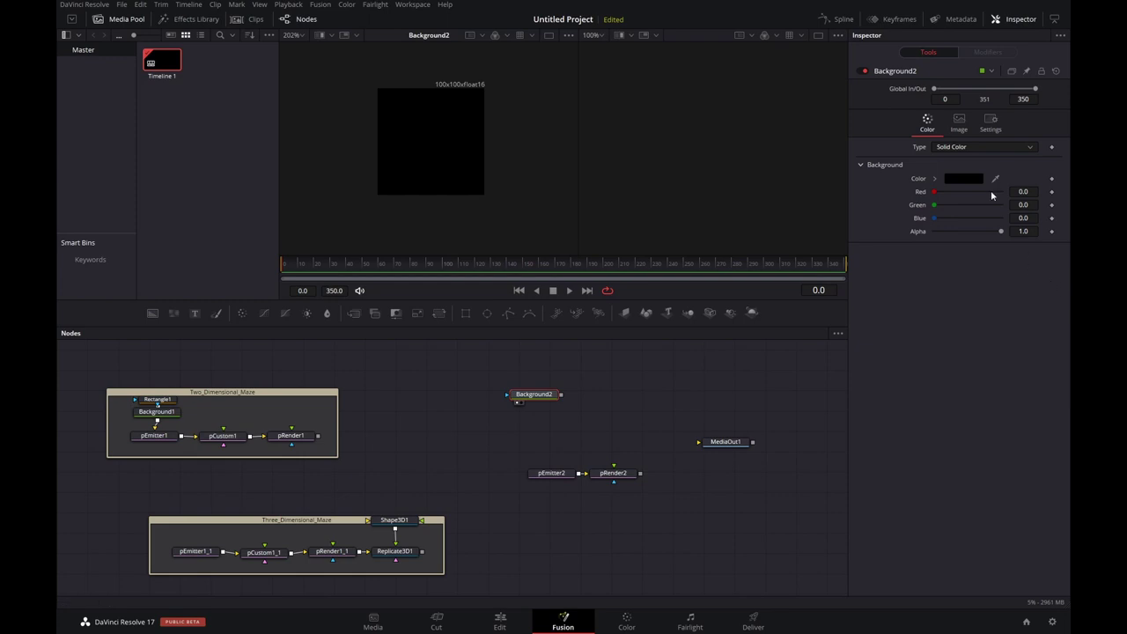
left_click(965, 180)
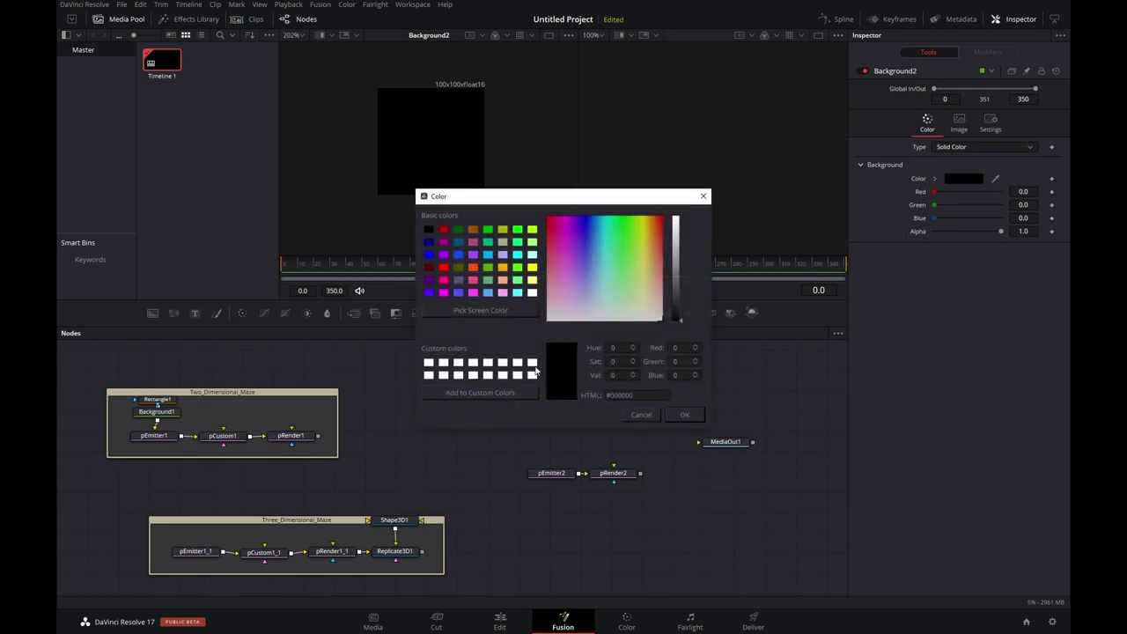
left_click(682, 416)
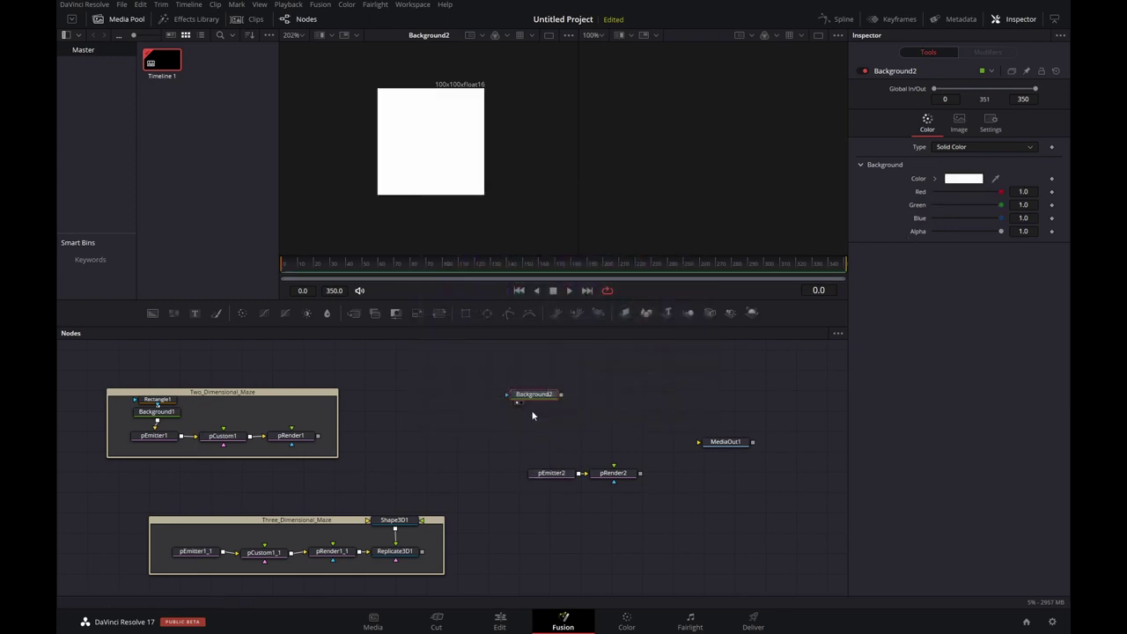
Mask Background2 with a rectangle of Height 1.0 and Width 0.1
left_click(465, 314)
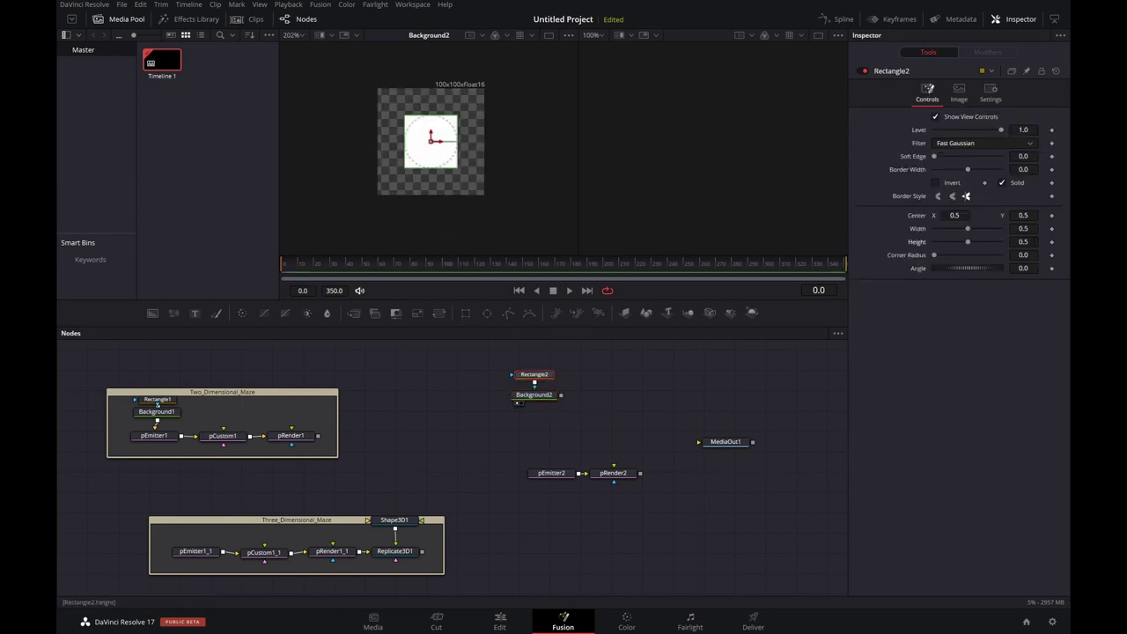
left_click(1024, 241)
type("1")
key("Return")
left_click(1024, 228)
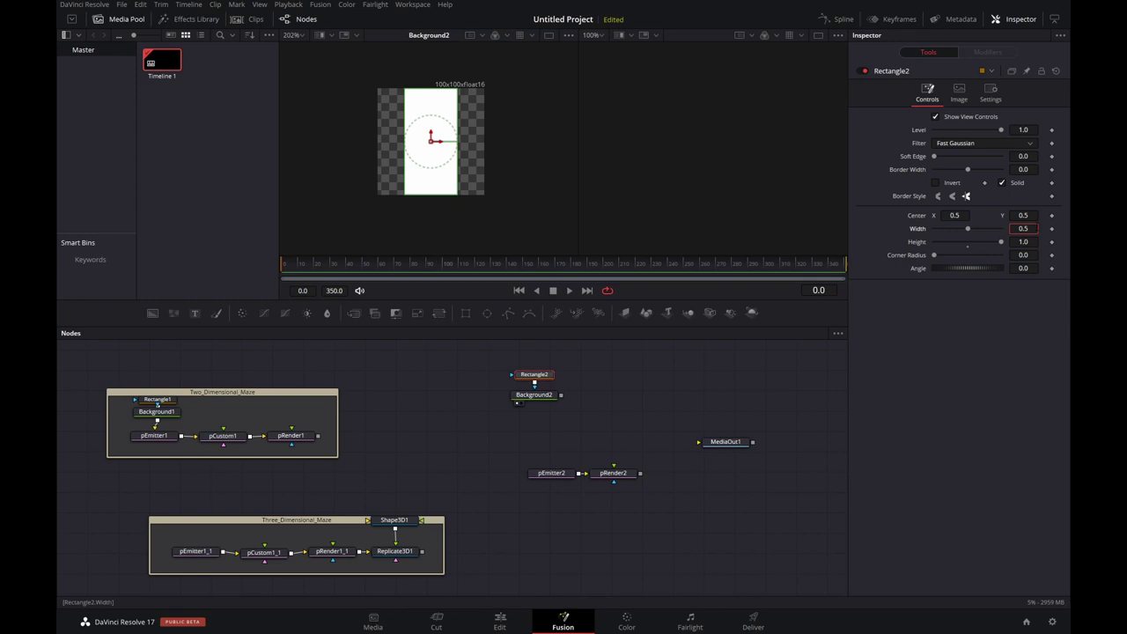
type("0.1")
key("Return")
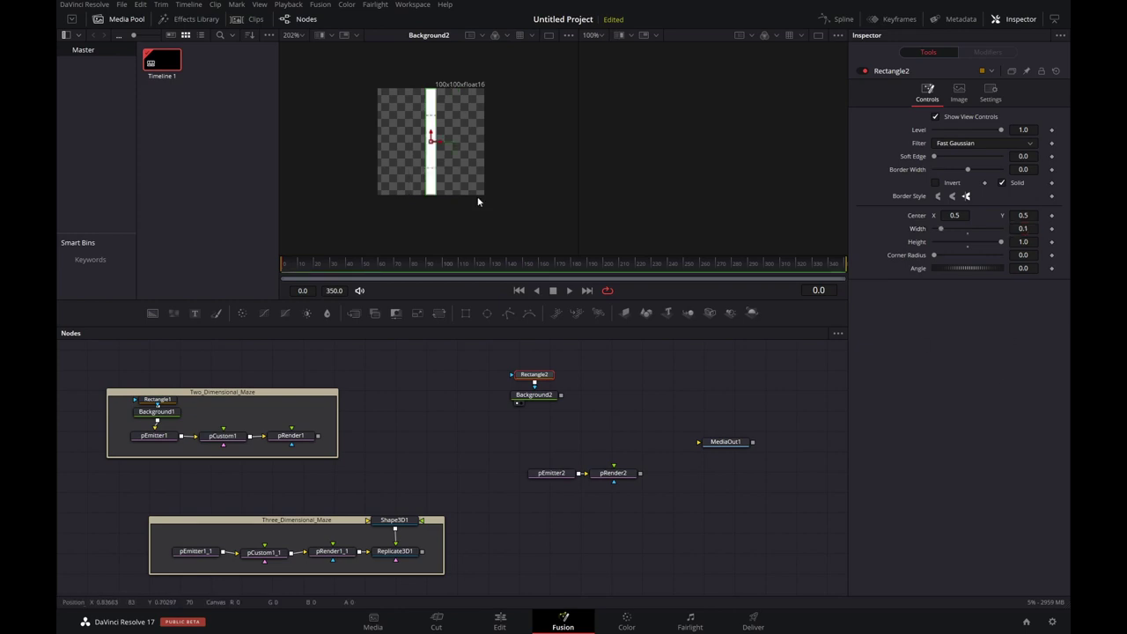
Set pEmitter2's particle style to Bitmap using Background2's white strip
left_click(551, 474)
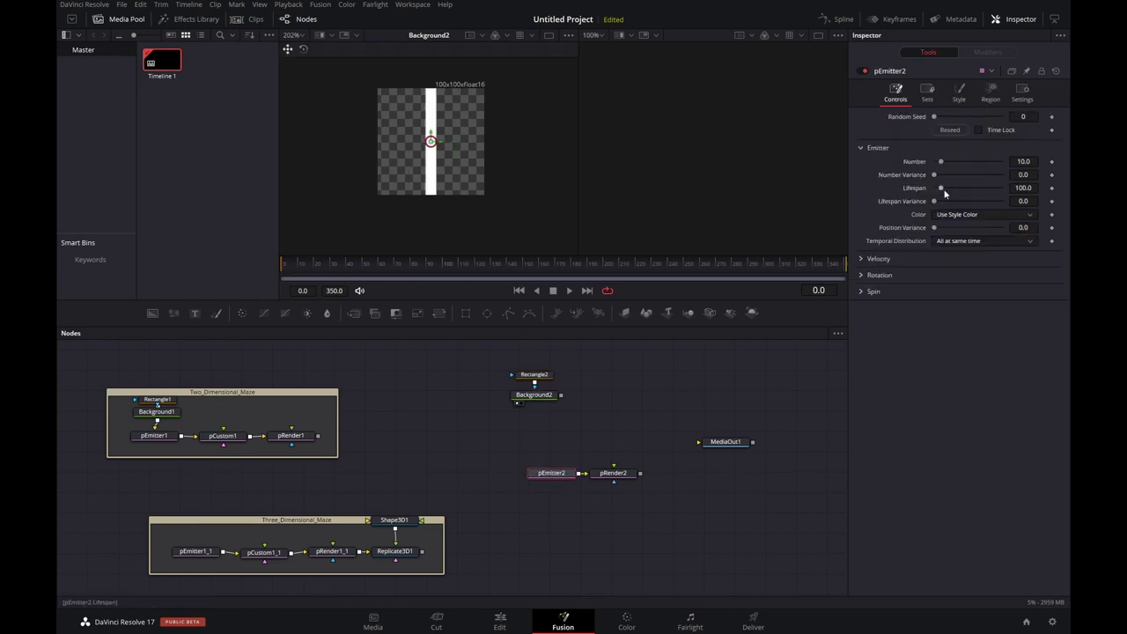
left_click(956, 90)
left_click(996, 130)
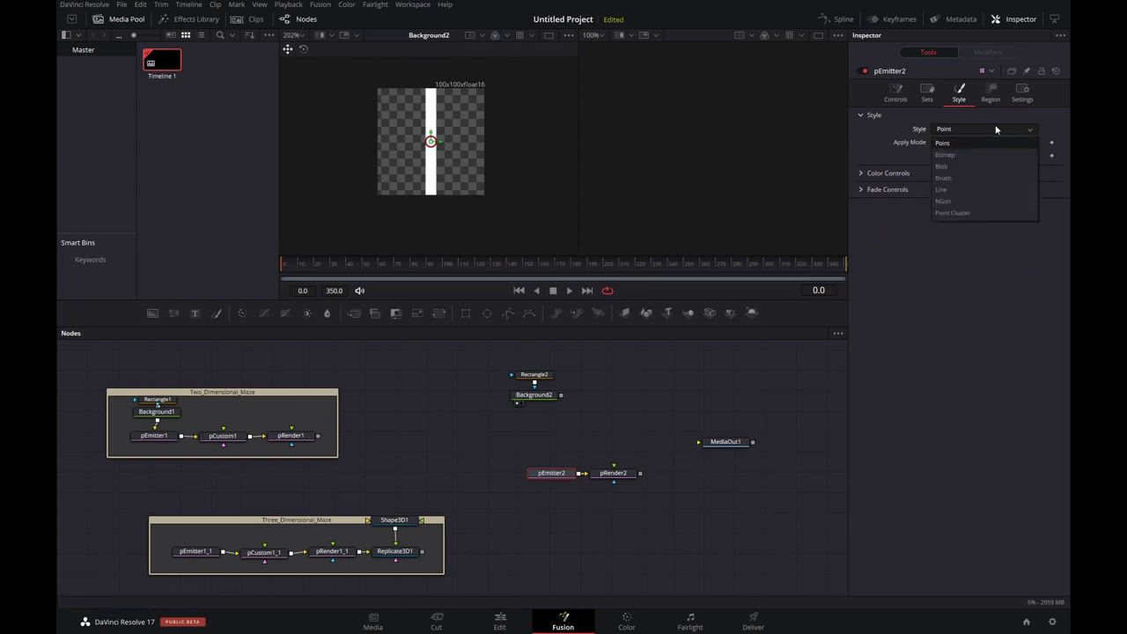
left_click(991, 155)
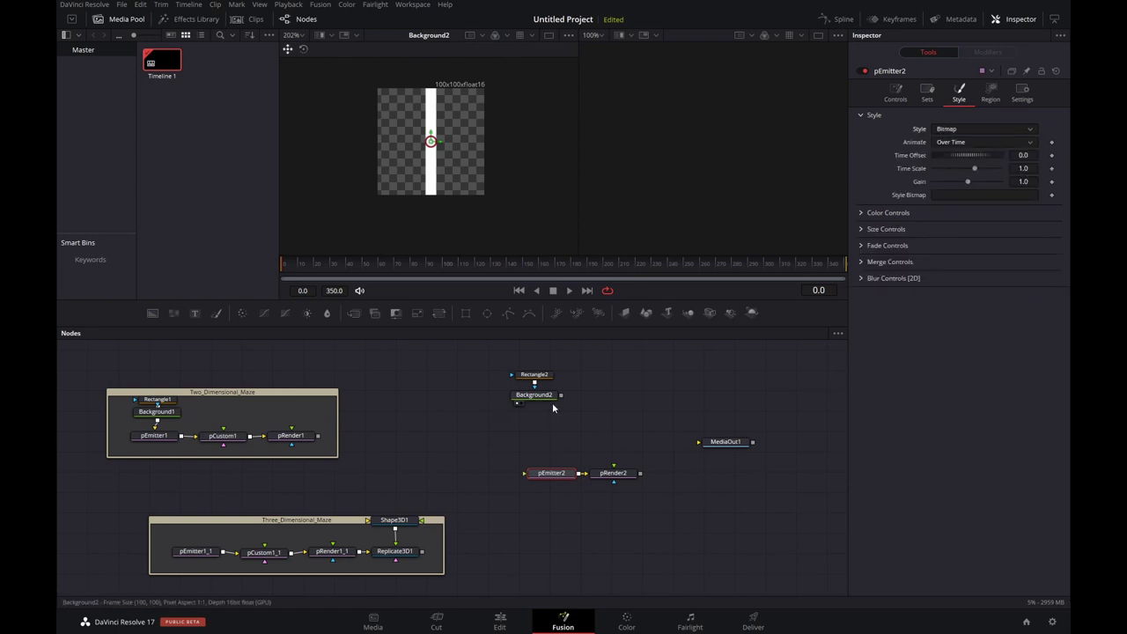
left_click_drag(562, 398, 548, 477)
View pRender2 in viewer 2 and switch its output mode to 2D
left_click(612, 473)
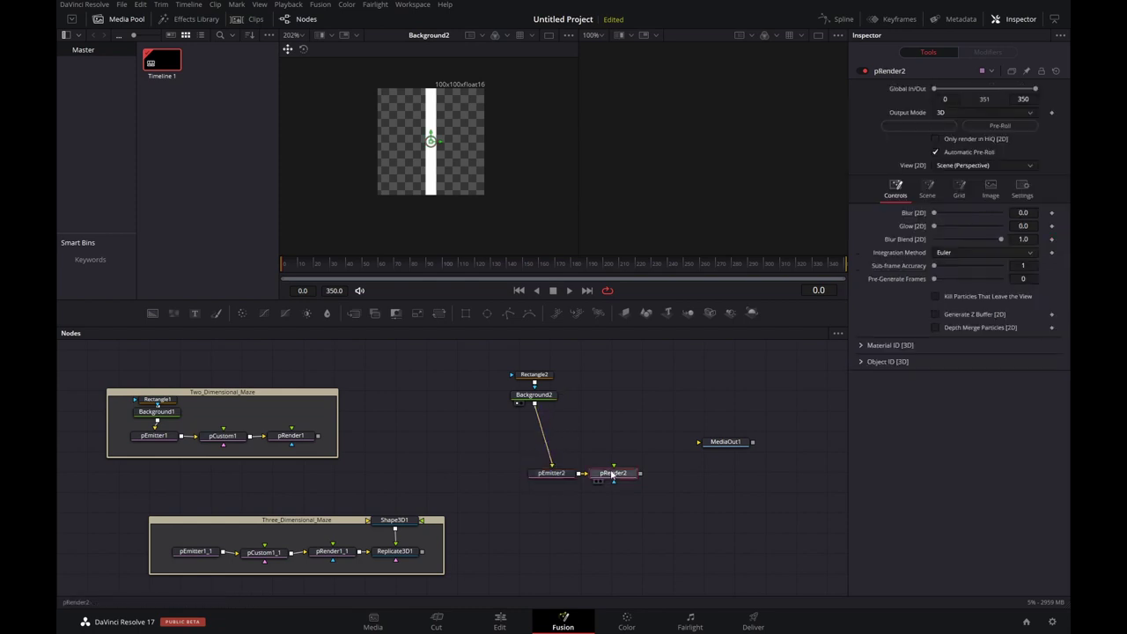
key("2")
scroll(719, 129, "up", 4)
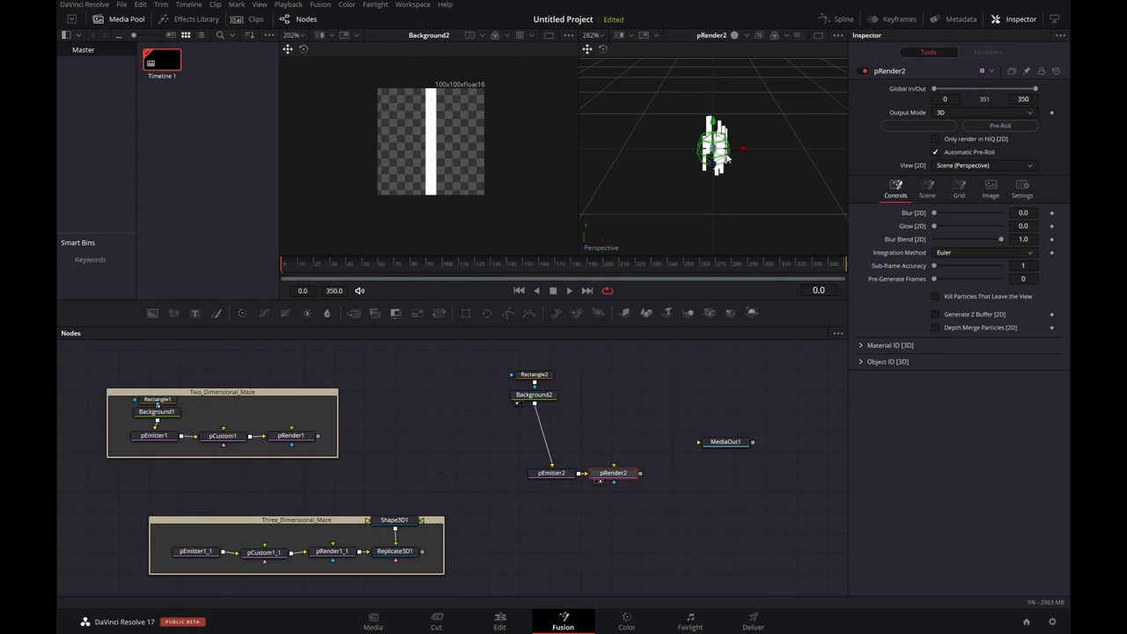
left_click(553, 476)
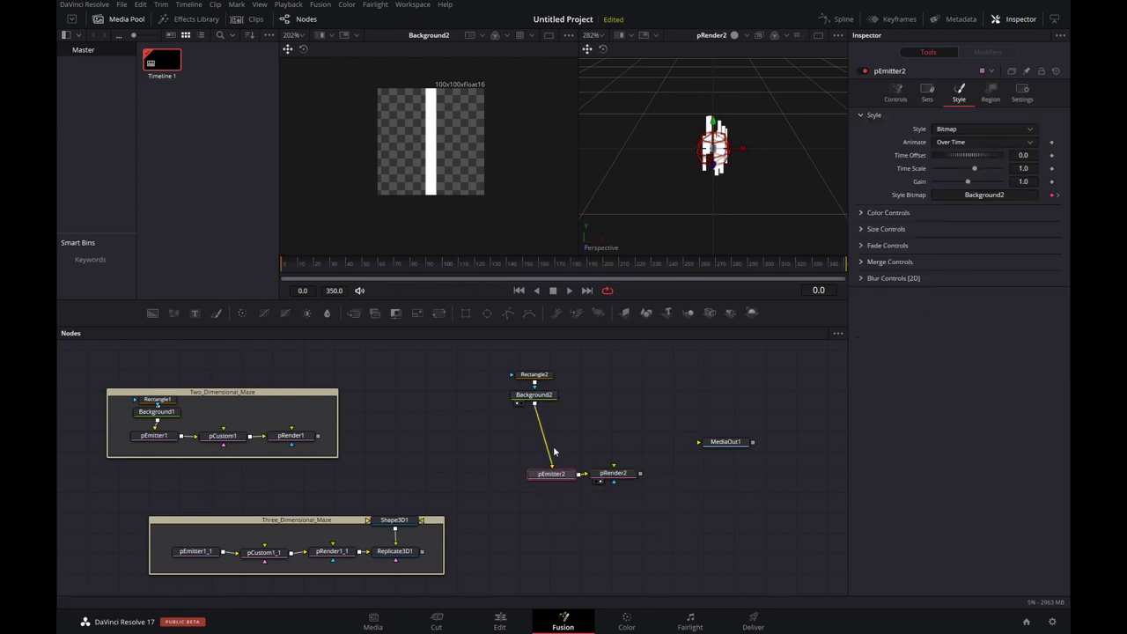
left_click(627, 476)
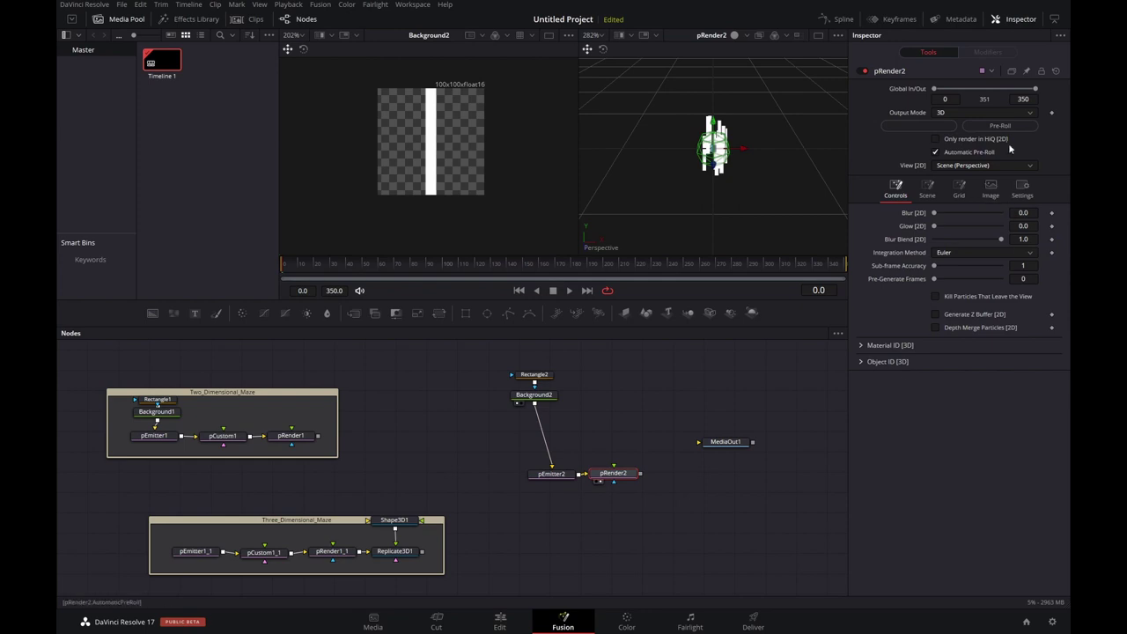
left_click(1030, 114)
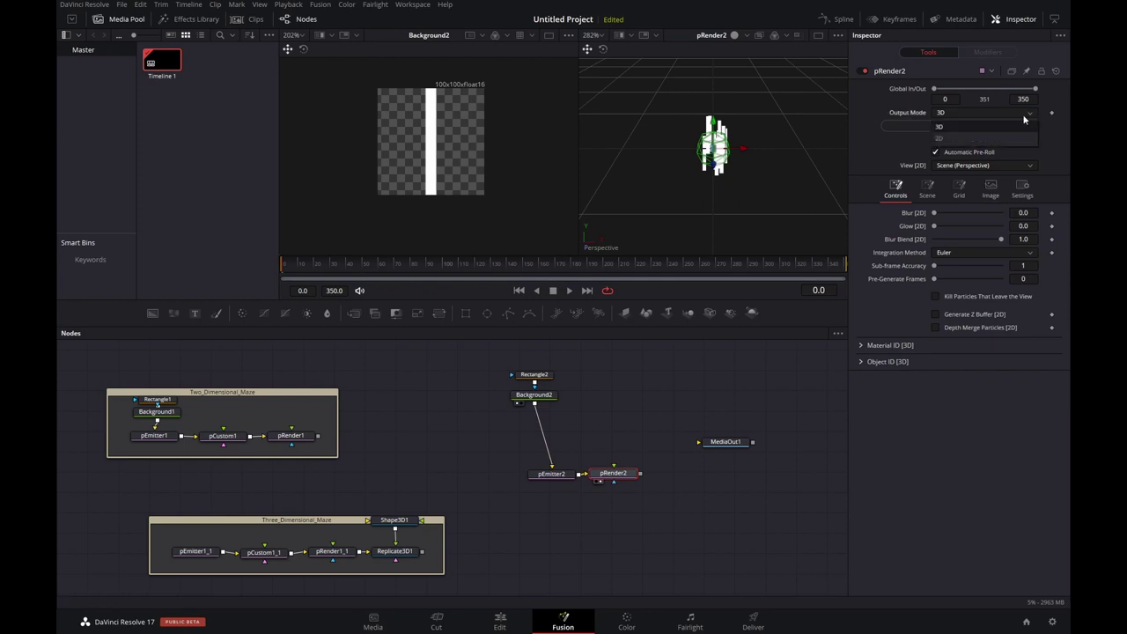
left_click(1005, 137)
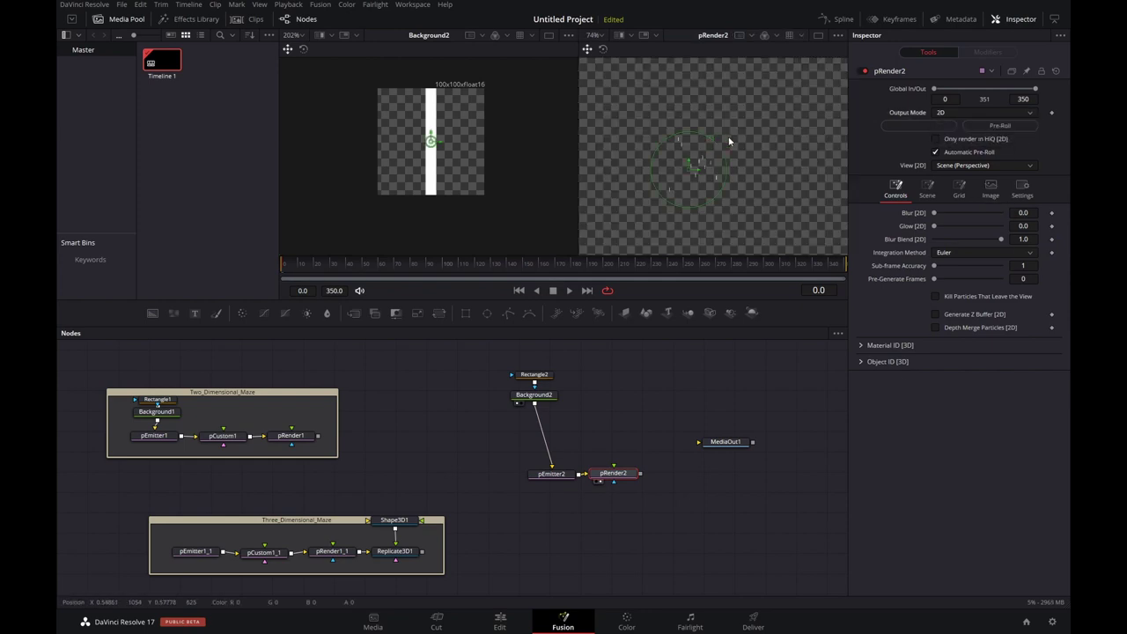
Give pEmitter2's particles Size 1.0 and Lifespan 1000
left_click(551, 473)
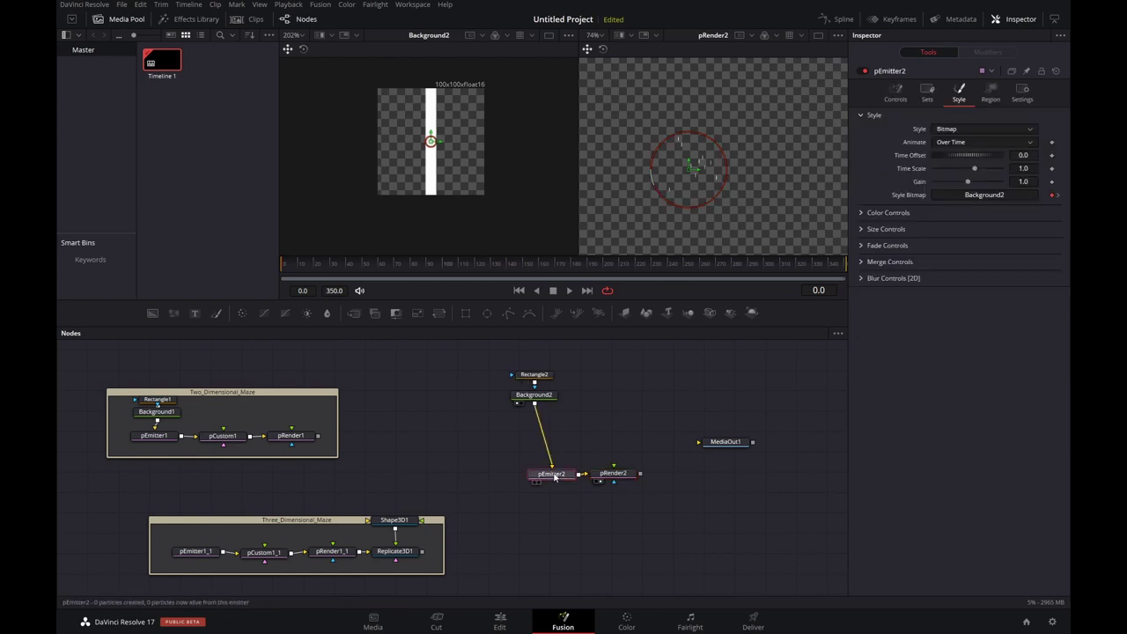
left_click(867, 231)
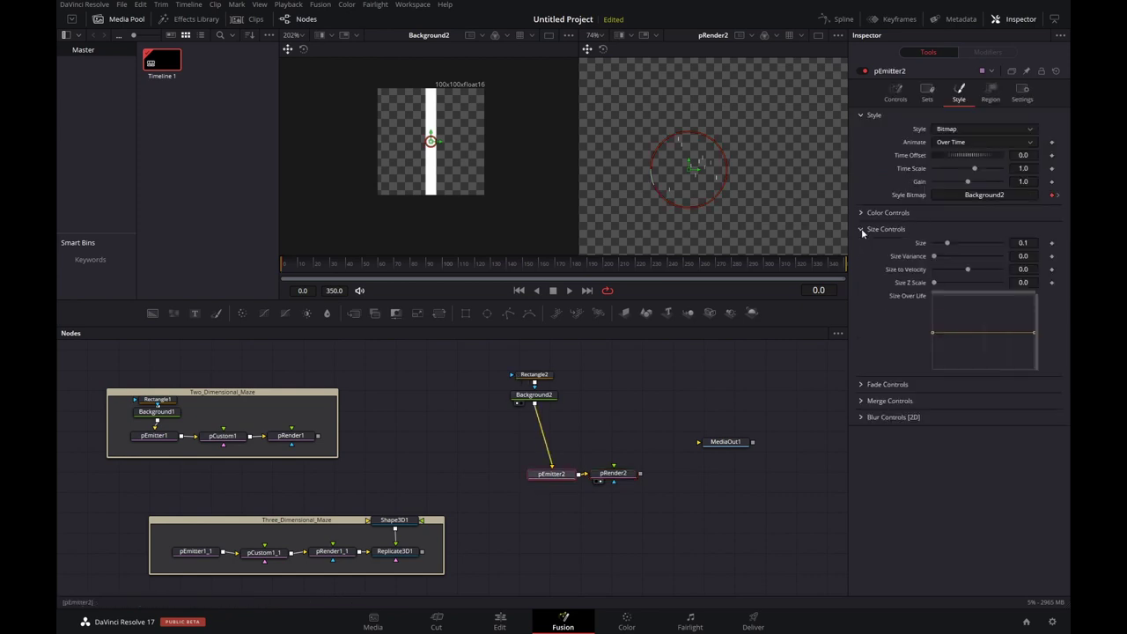
double_click(1023, 242)
type("1")
key("Return")
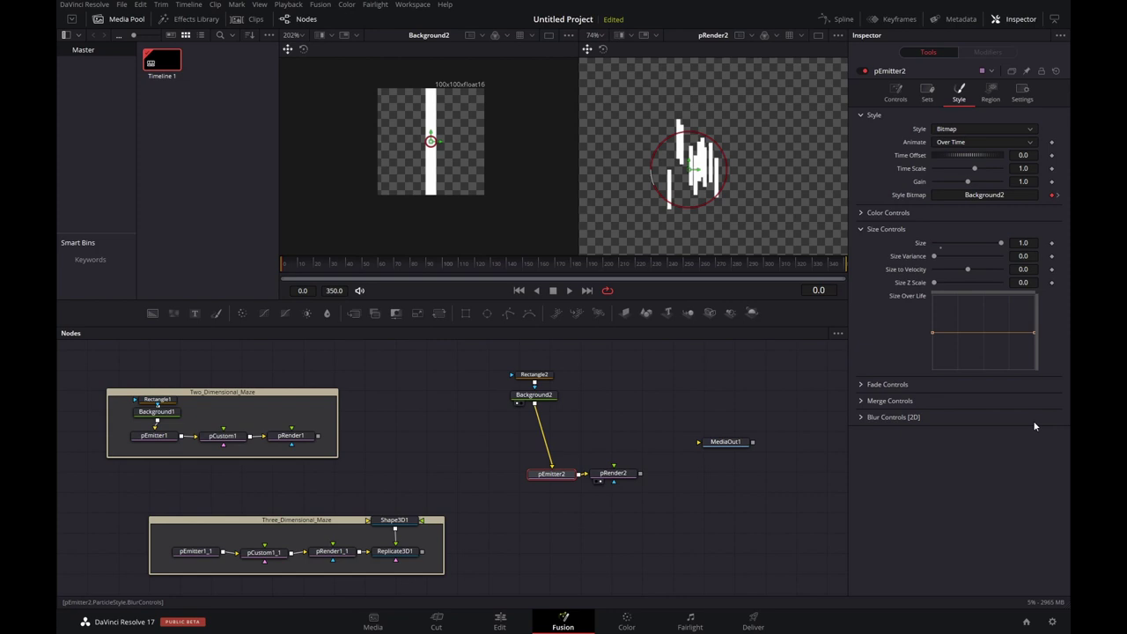
left_click(896, 93)
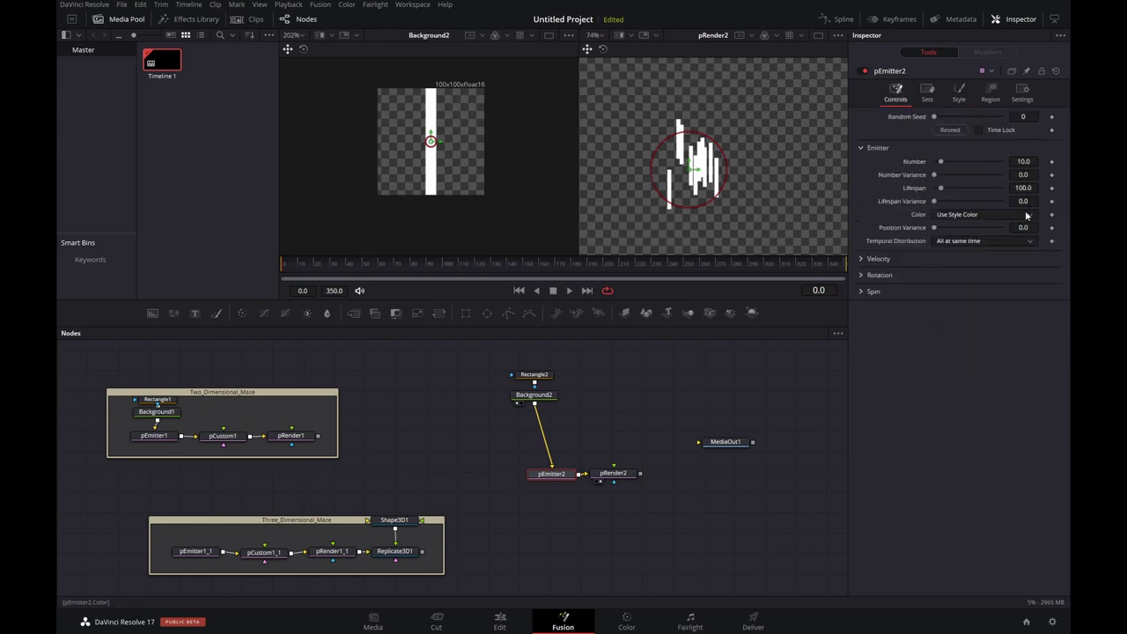
double_click(1023, 188)
type("1000")
key("Return")
Spread pEmitter2, MediaOut1 and pRender2 apart in the node graph
left_click_drag(555, 474, 515, 475)
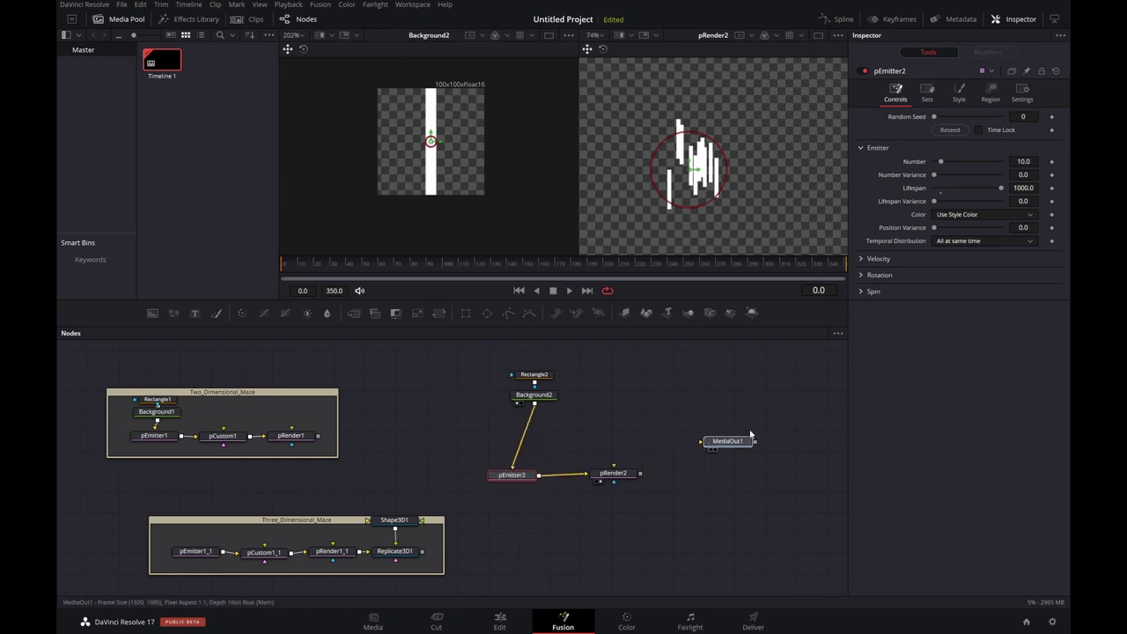
left_click_drag(726, 441, 773, 402)
left_click_drag(612, 474, 695, 478)
left_click(520, 476)
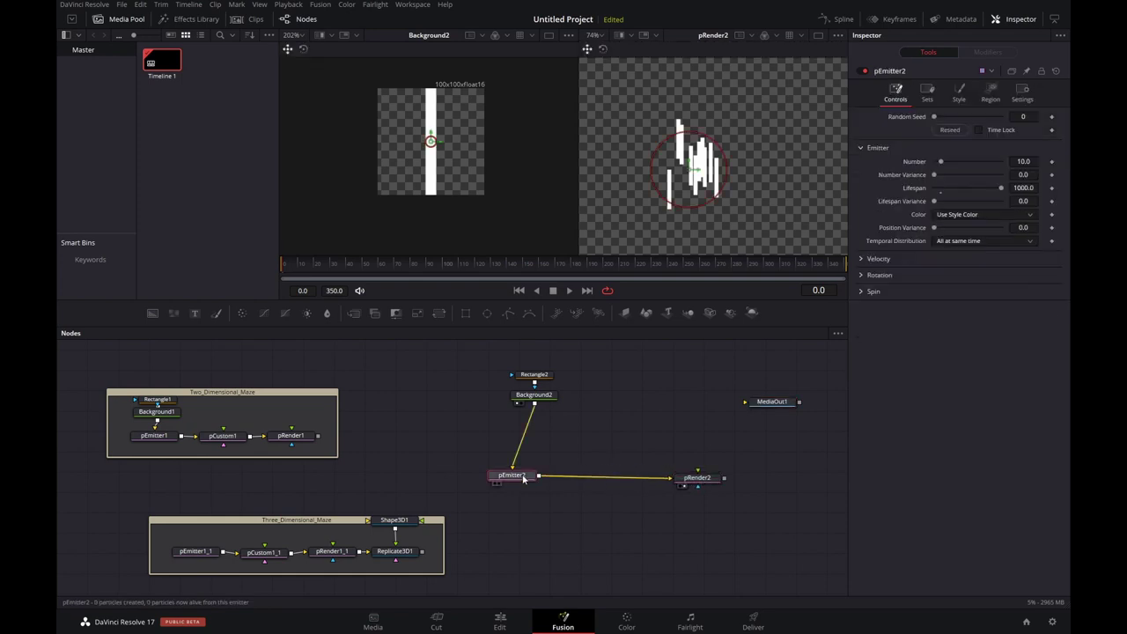
key("shift+space")
Insert pCustom2 and rename NumberIn1 to 'Columns' as an integer slider on the Numbers page
type("pcustom")
key("Return")
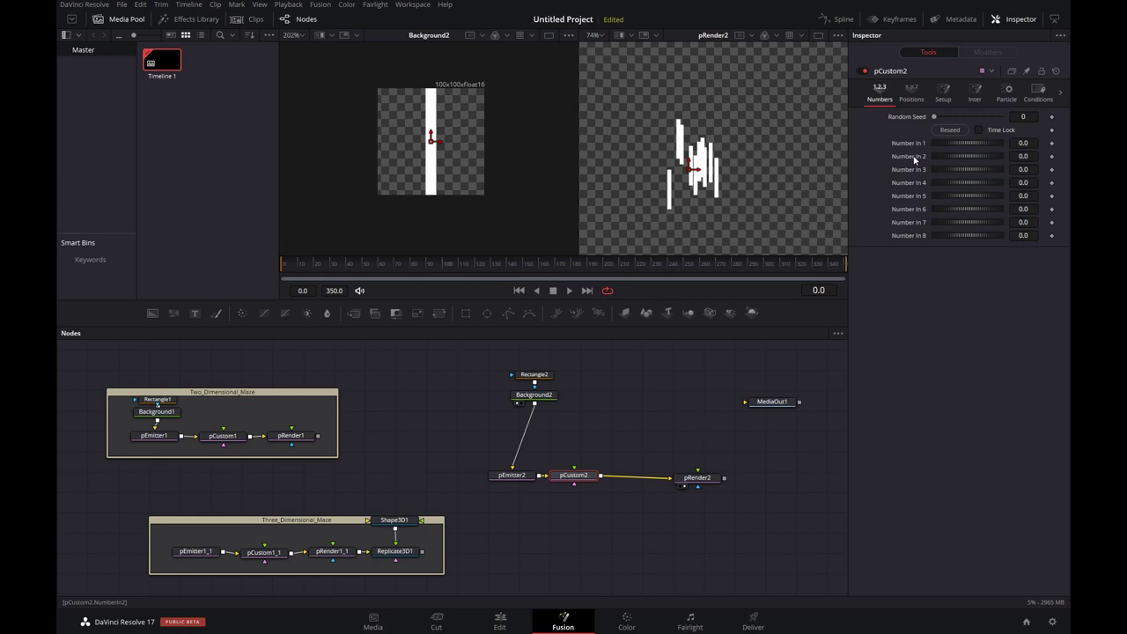
right_click(894, 73)
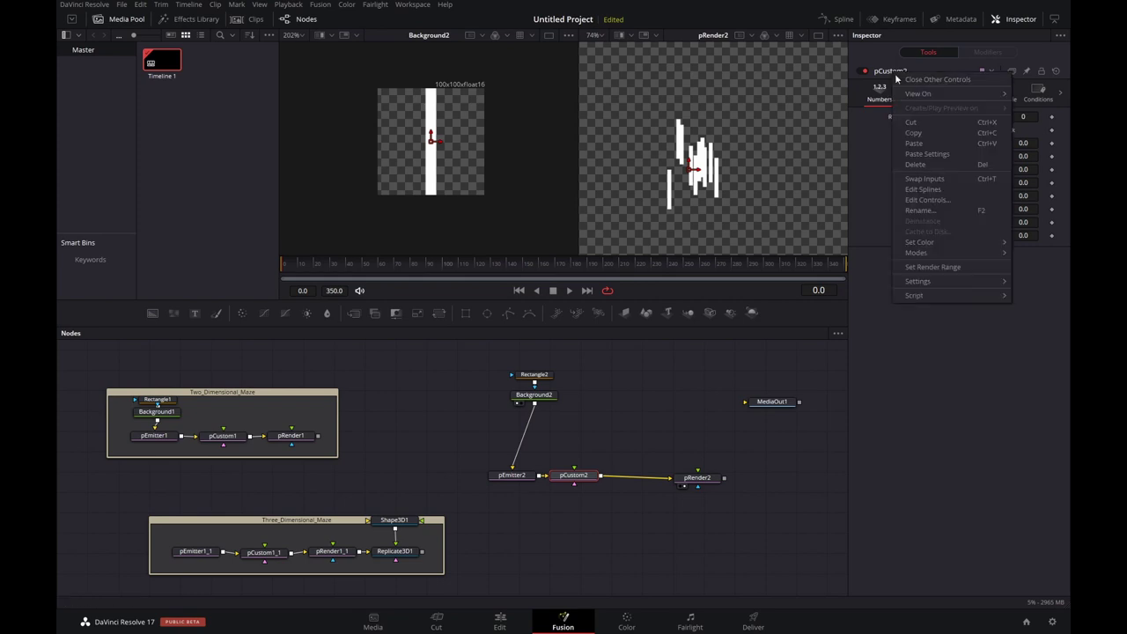
left_click(951, 200)
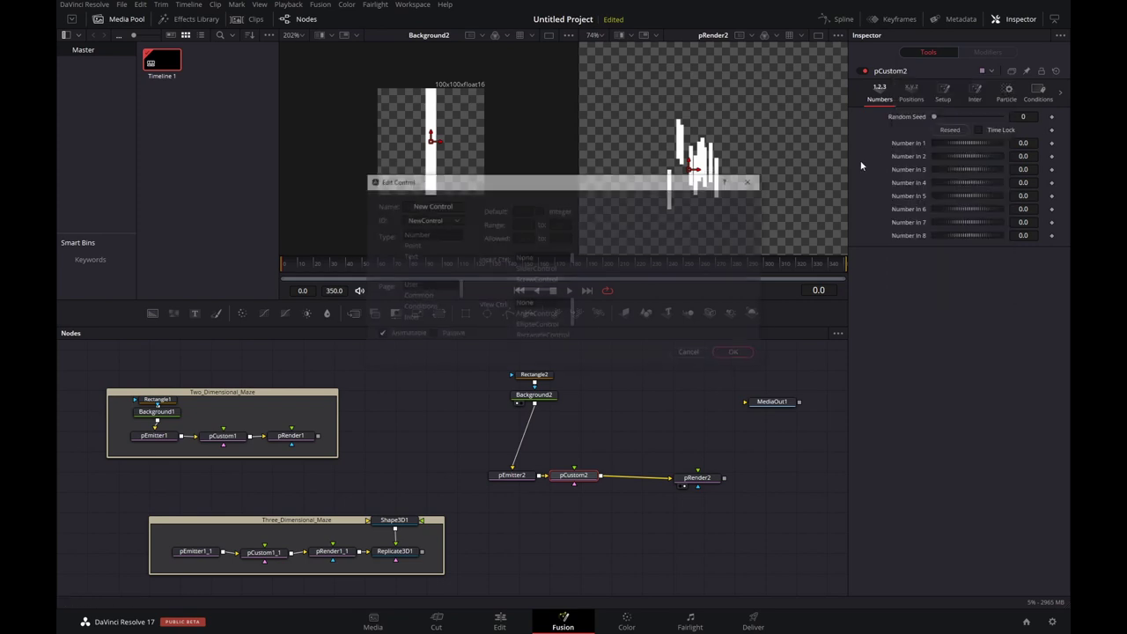
left_click(456, 221)
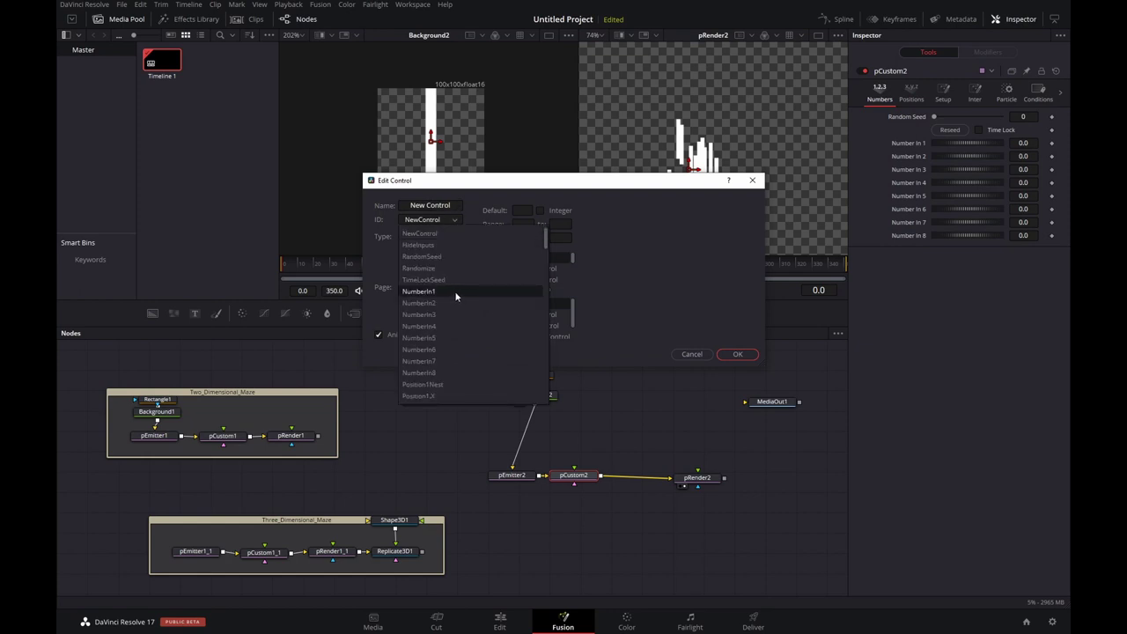
left_click(456, 292)
left_click(449, 205)
left_click_drag(450, 205, 411, 205)
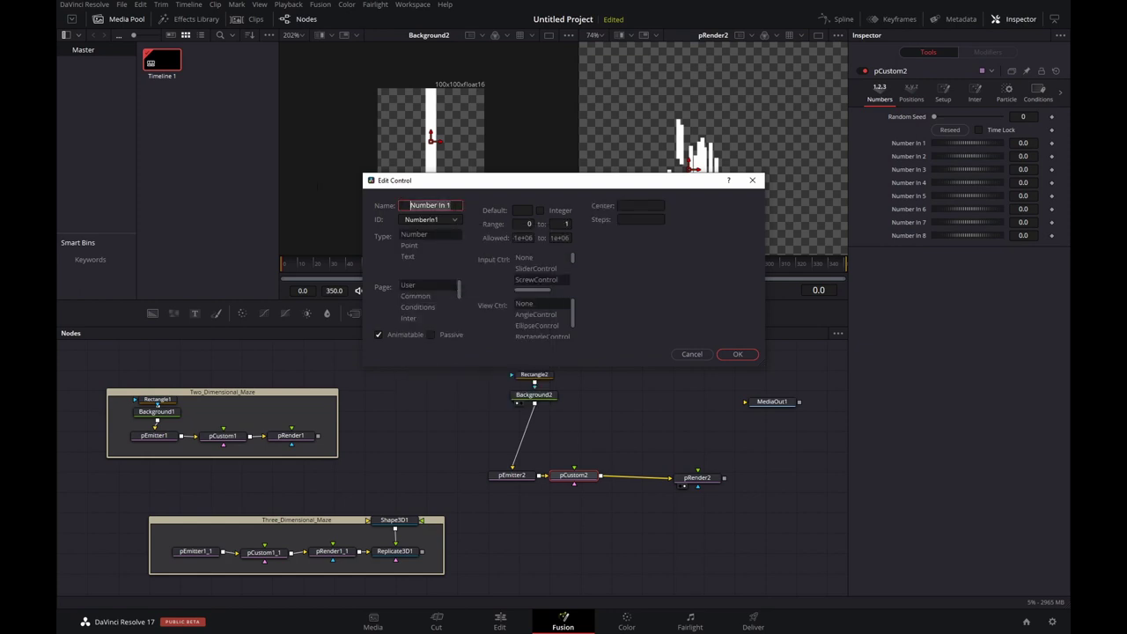
type("Columns")
scroll(425, 310, "down", 2)
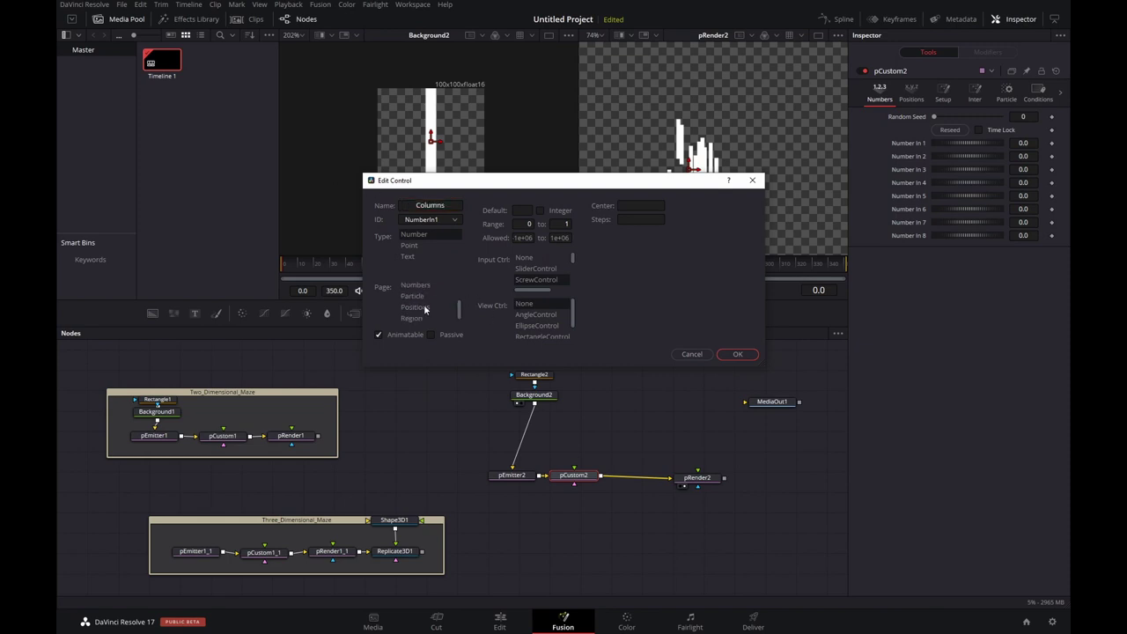
left_click(423, 287)
left_click(541, 212)
left_click(546, 269)
left_click(738, 355)
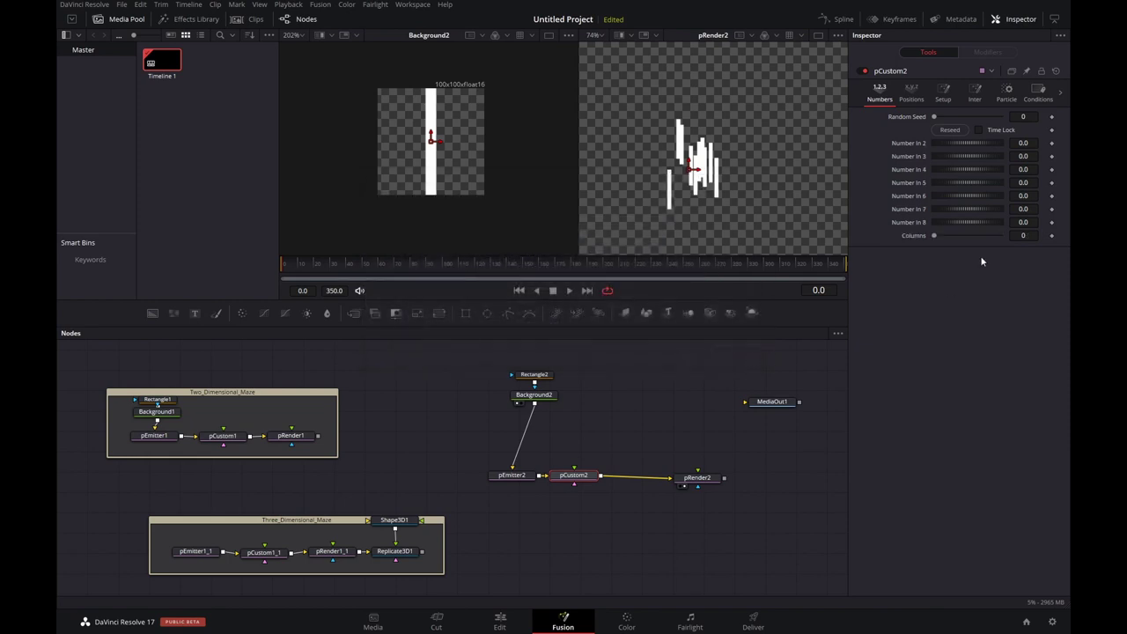
Rename Number In 4 to 'Randomizer' as a slider control
right_click(899, 72)
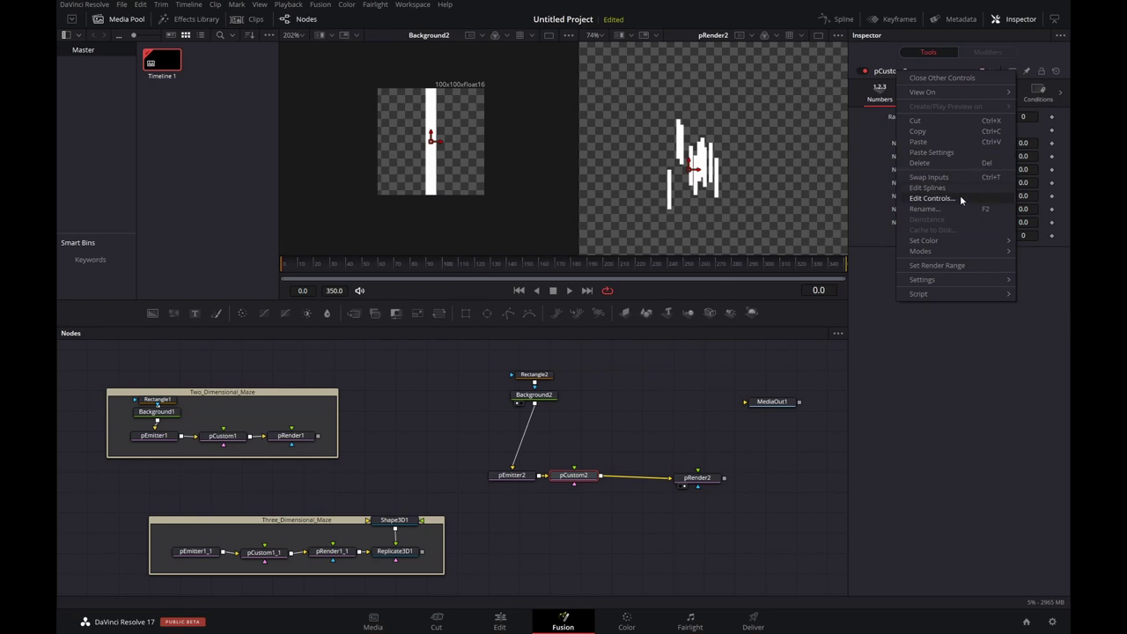
left_click(960, 195)
right_click(899, 106)
left_click(968, 194)
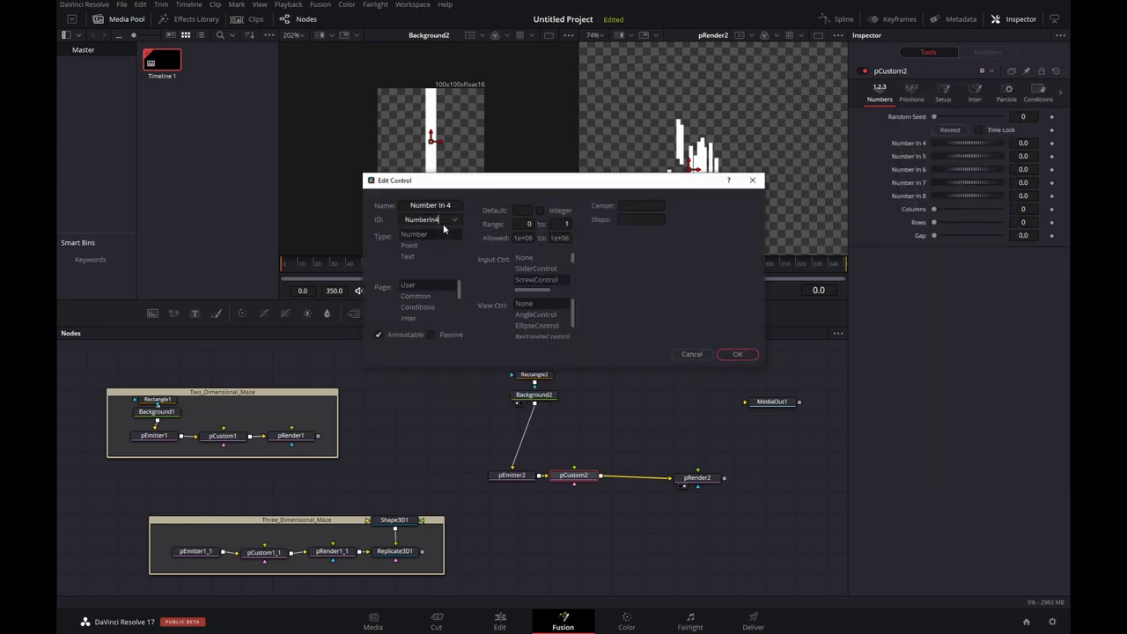
triple_click(429, 205)
type("Randomizer")
left_click(535, 269)
left_click(738, 354)
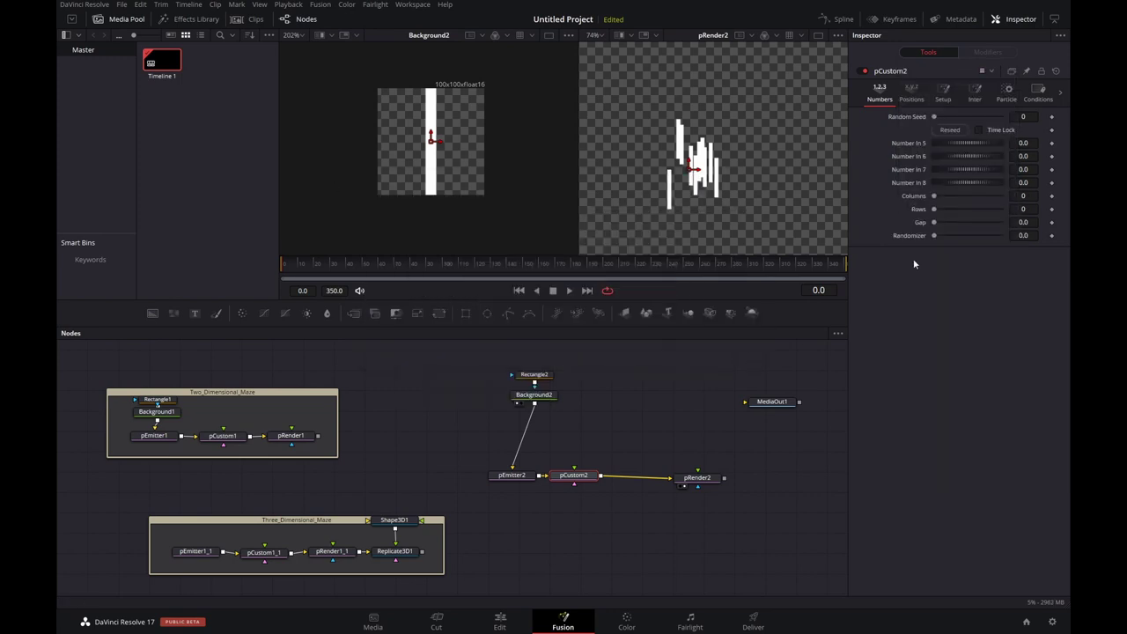
Rename NumberIn5 to 'Wall Size' as a slider control
right_click(899, 72)
left_click(968, 192)
left_click(430, 220)
left_click(467, 270)
type("Wall 5")
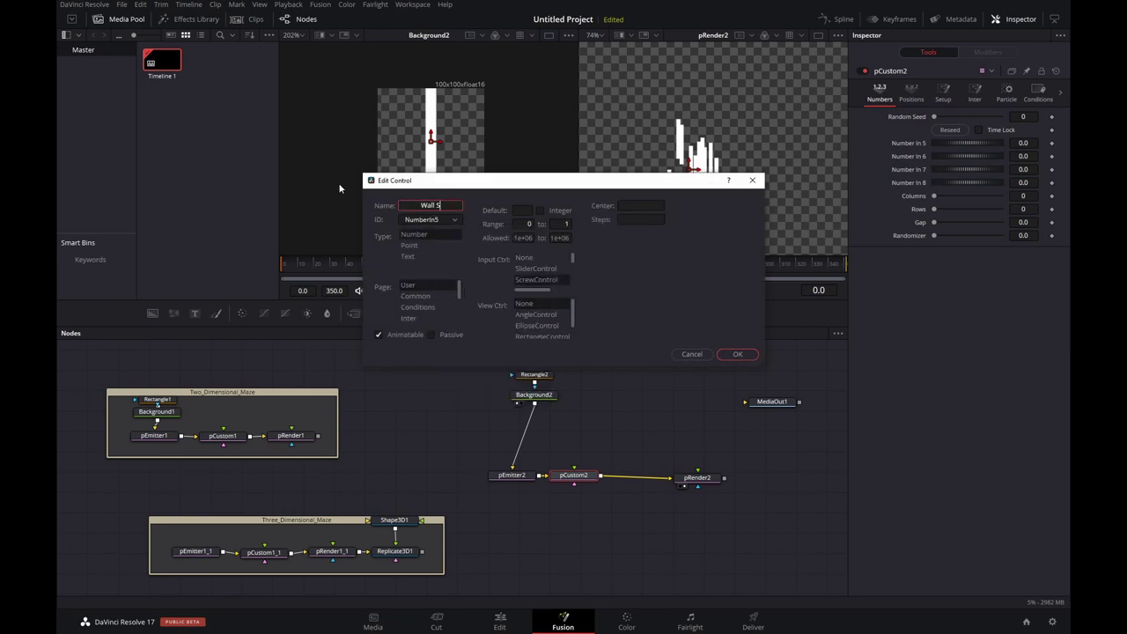
type("ize")
left_click(535, 269)
left_click(738, 354)
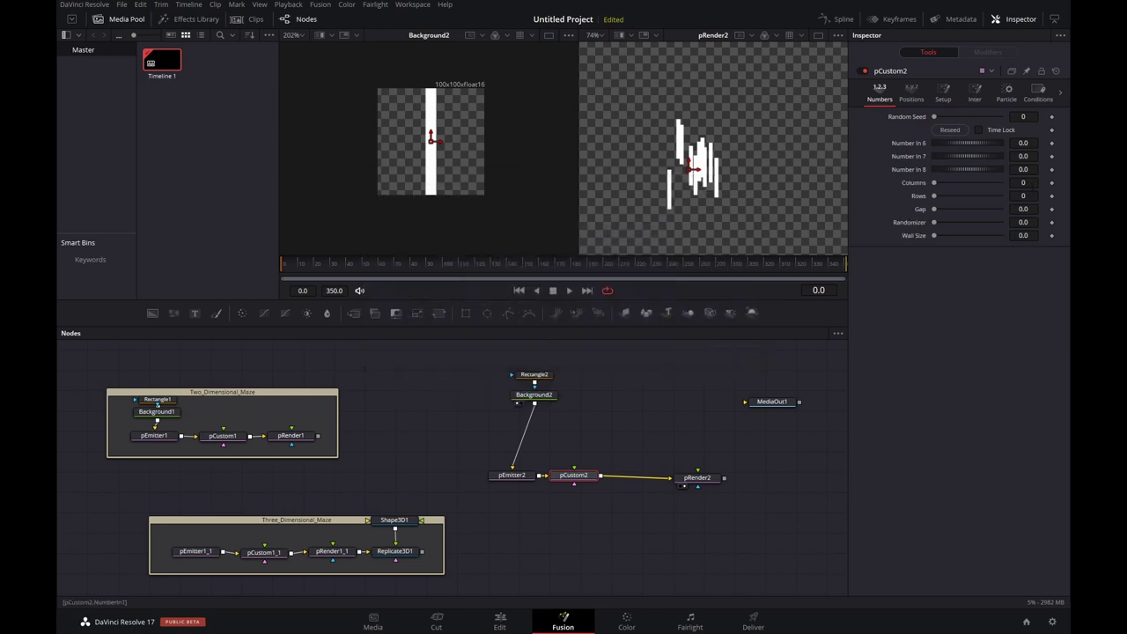
Enter 30 Columns, 22 Rows, 0.035 Gap and 1.0 Wall Size in pCustom2's Numbers tab
left_click(1023, 182)
type("30")
key("Tab")
key("Tab")
type("0.035")
key("Tab")
type("1")
key("Return")
Enter id-1 as pCustom2's Intermediate 1 expression
left_click(975, 93)
left_click(963, 124)
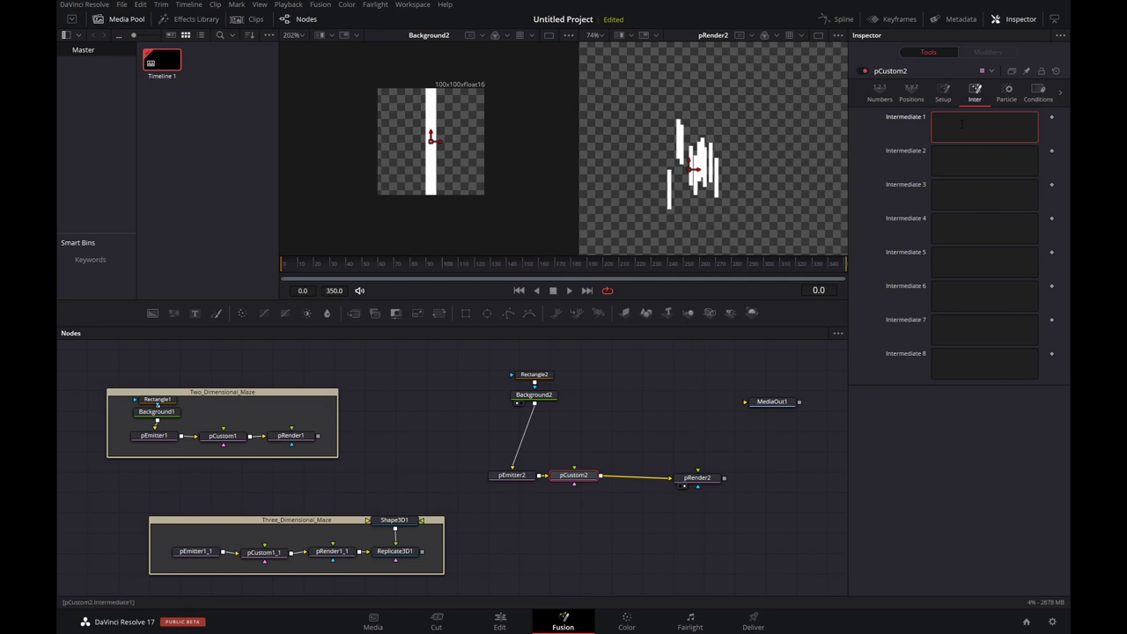
type("id 1")
left_click(960, 389)
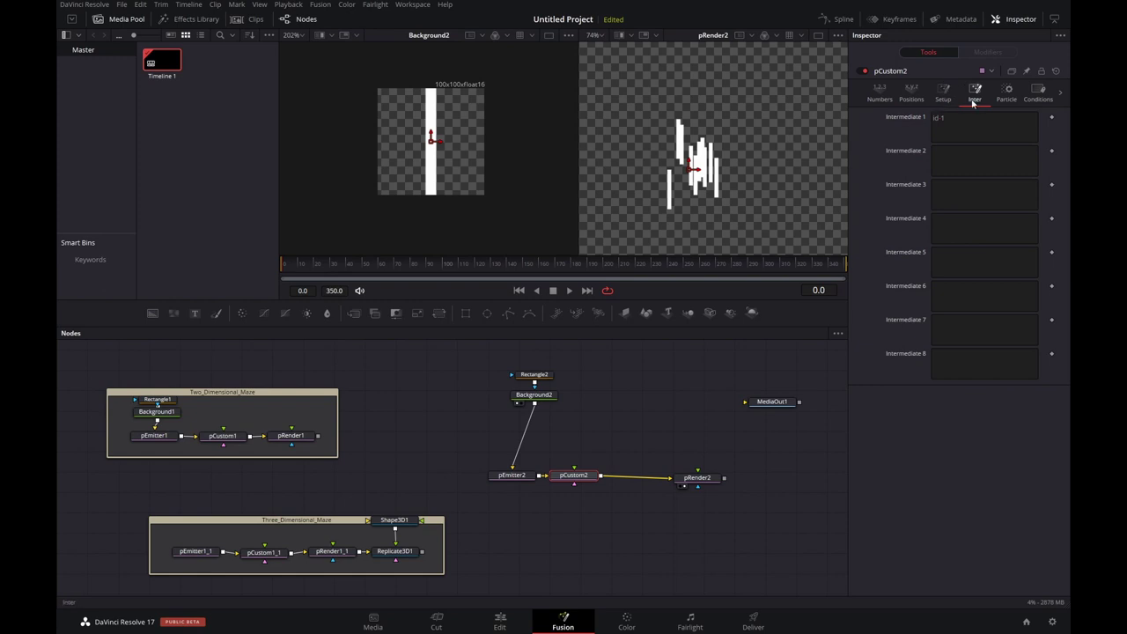
Enter the random expression rands(0,1,1+n4) in Intermediate 2
left_click(953, 157)
type("rand")
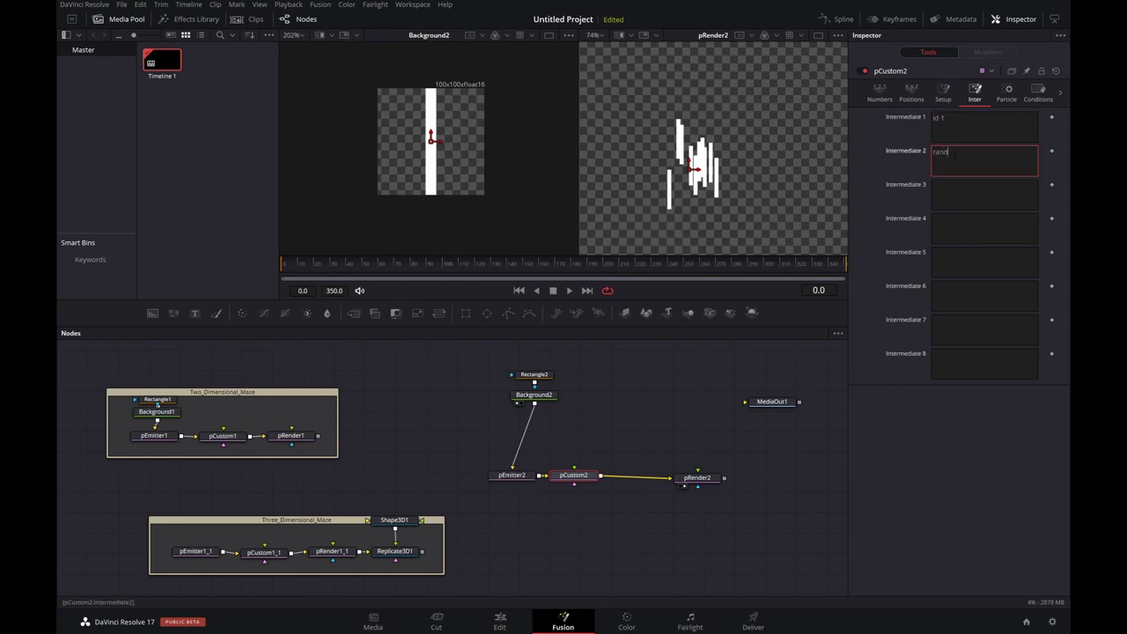
type("si")
type("0,1,")
type("i)")
left_click(880, 91)
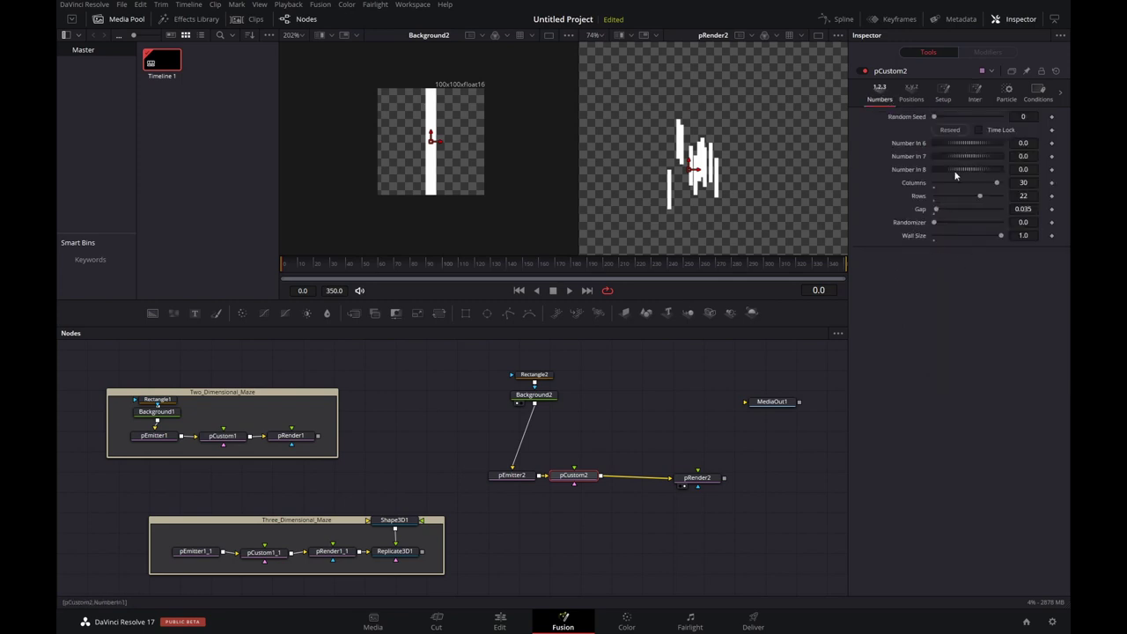
left_click(1007, 96)
left_click(975, 93)
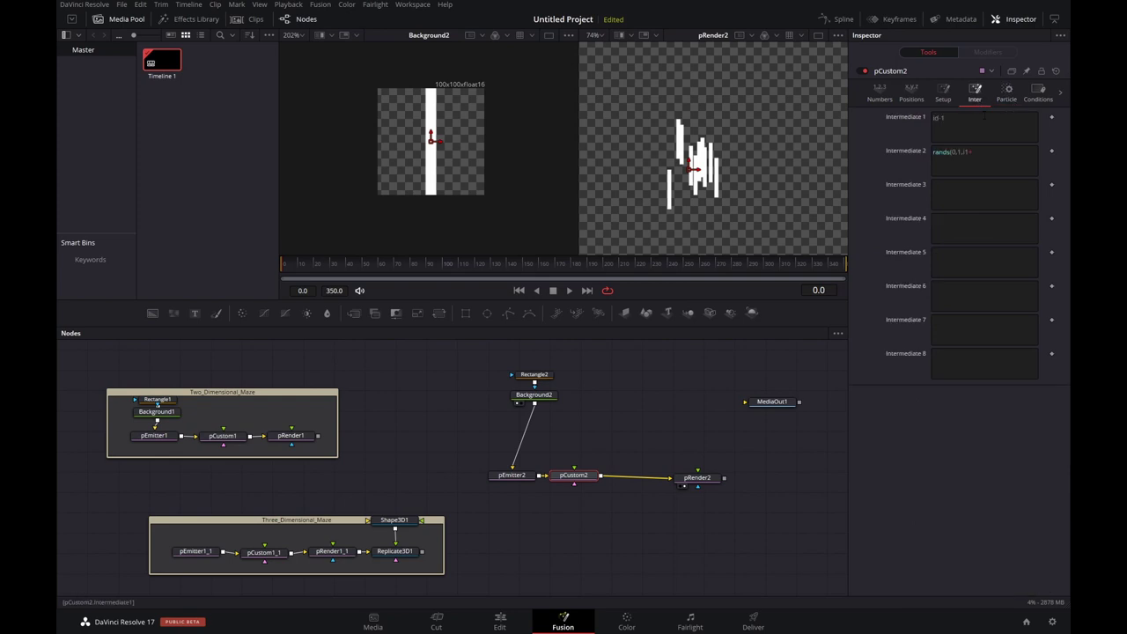
left_click(984, 151)
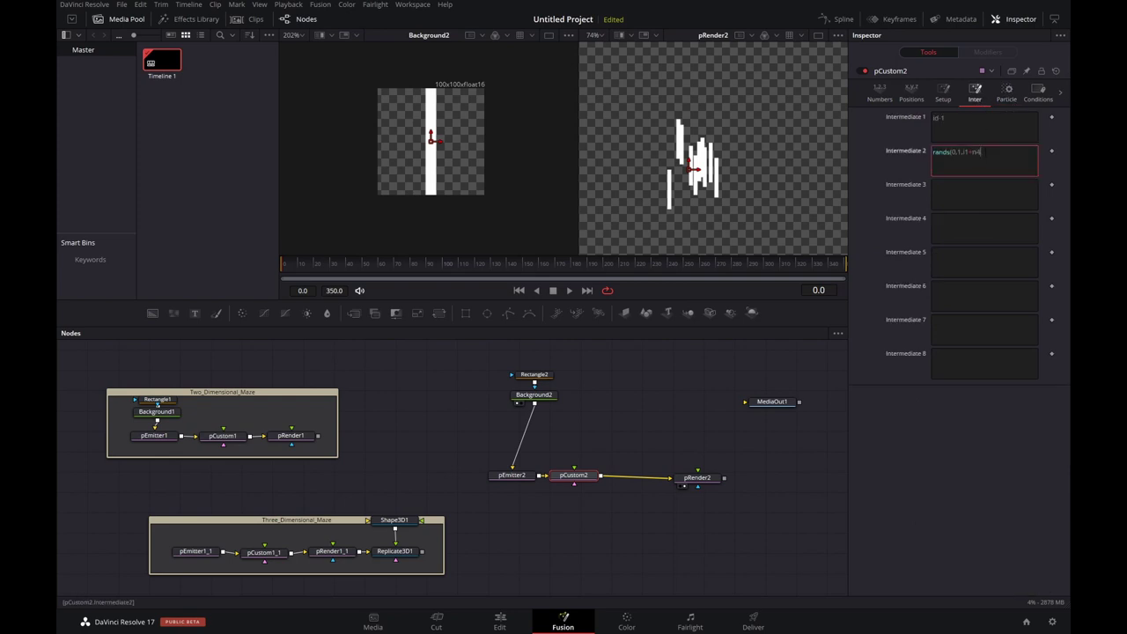
left_click(943, 415)
left_click(880, 92)
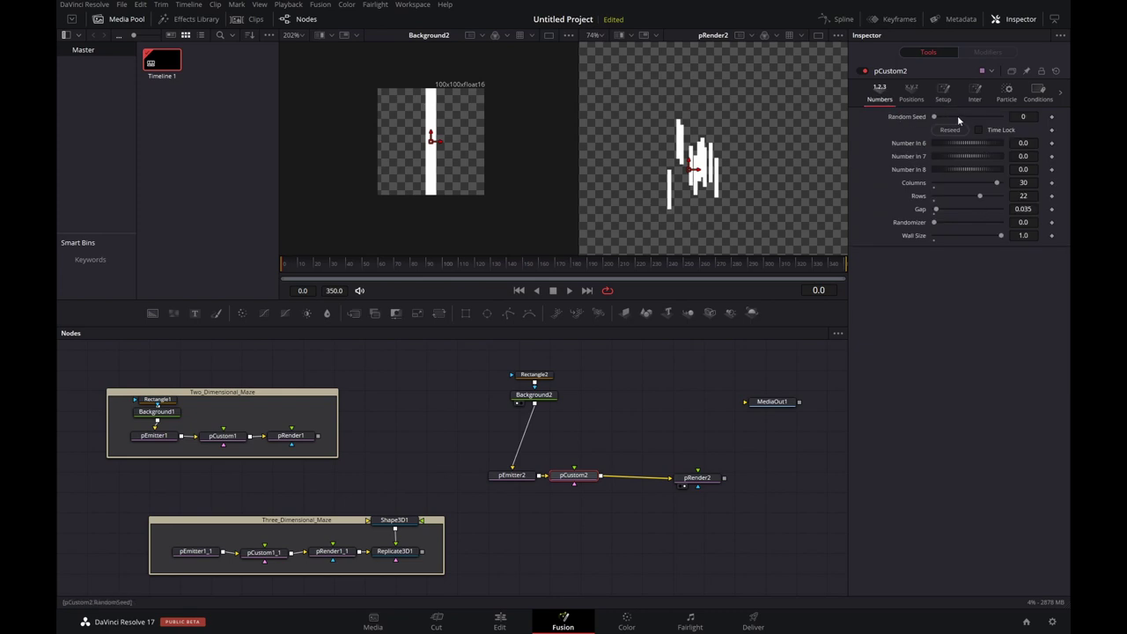
Replace pCustom2's Rotation Z rz with an i2 conditional choosing 45 or -45 degrees
left_click(1012, 102)
scroll(1007, 312, "down", 5)
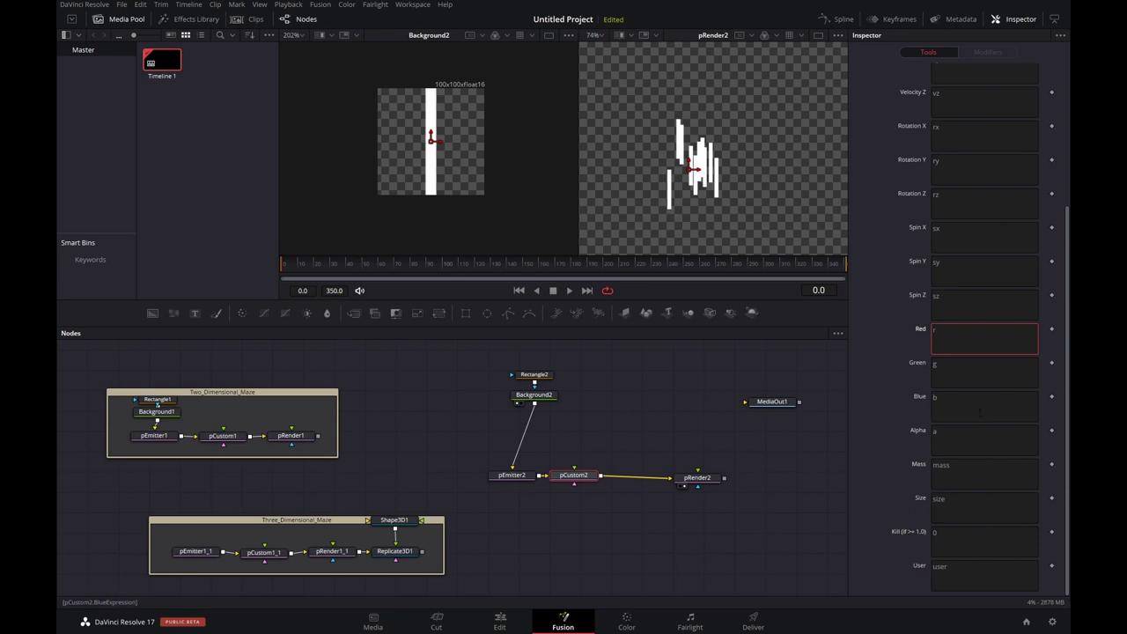
left_click(952, 200)
key("ctrl+a")
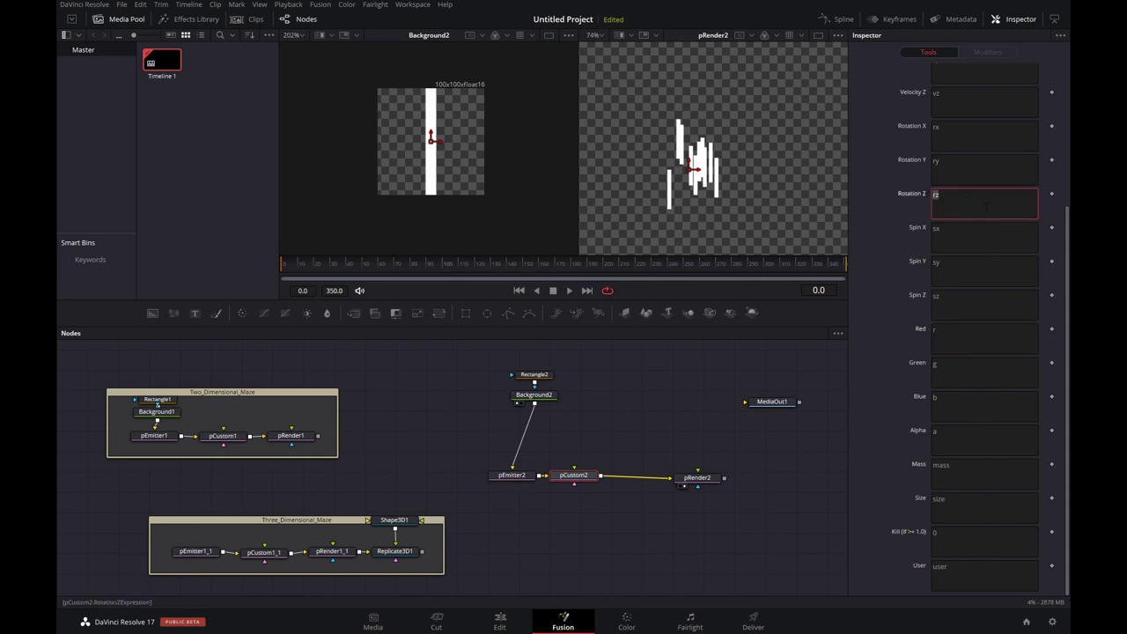
type("45")
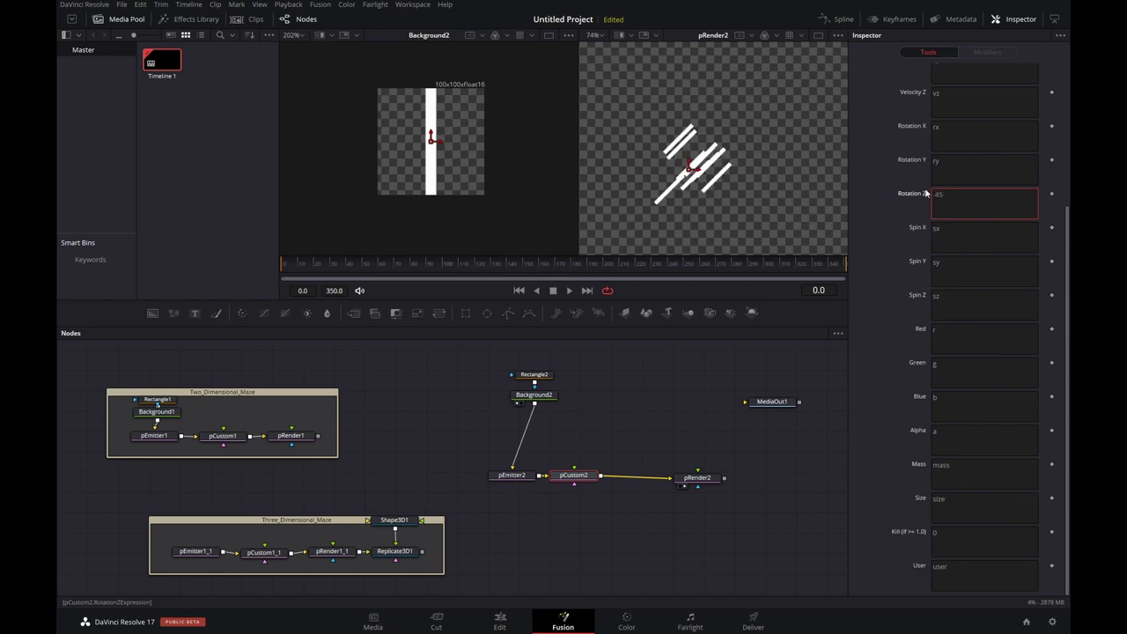
key("BackSpace")
key("BackSpace")
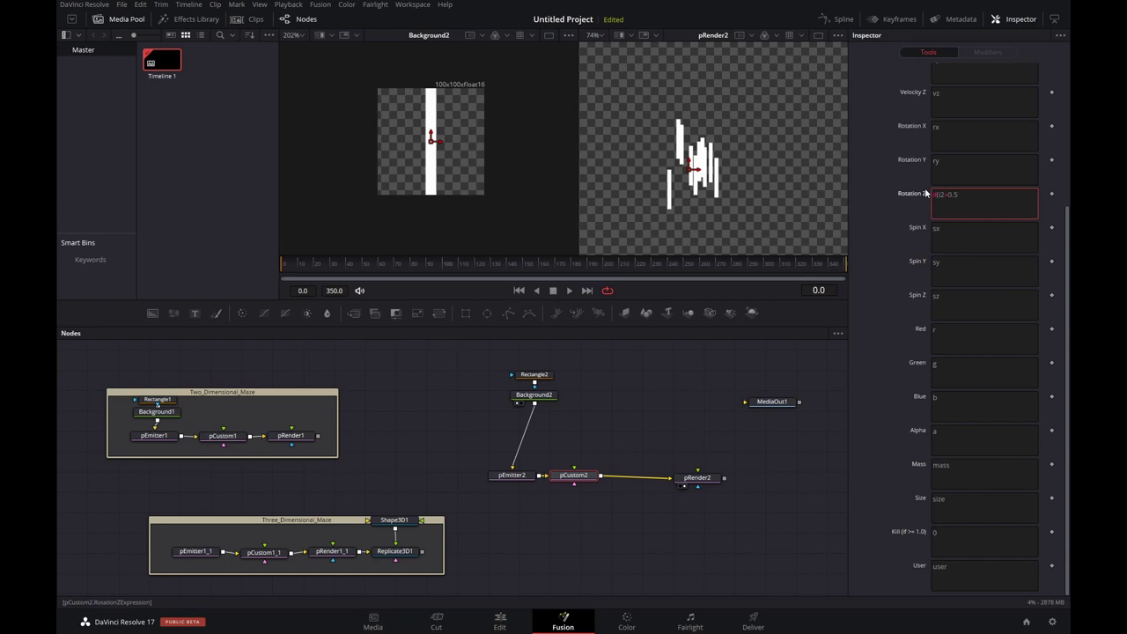
type("-45)")
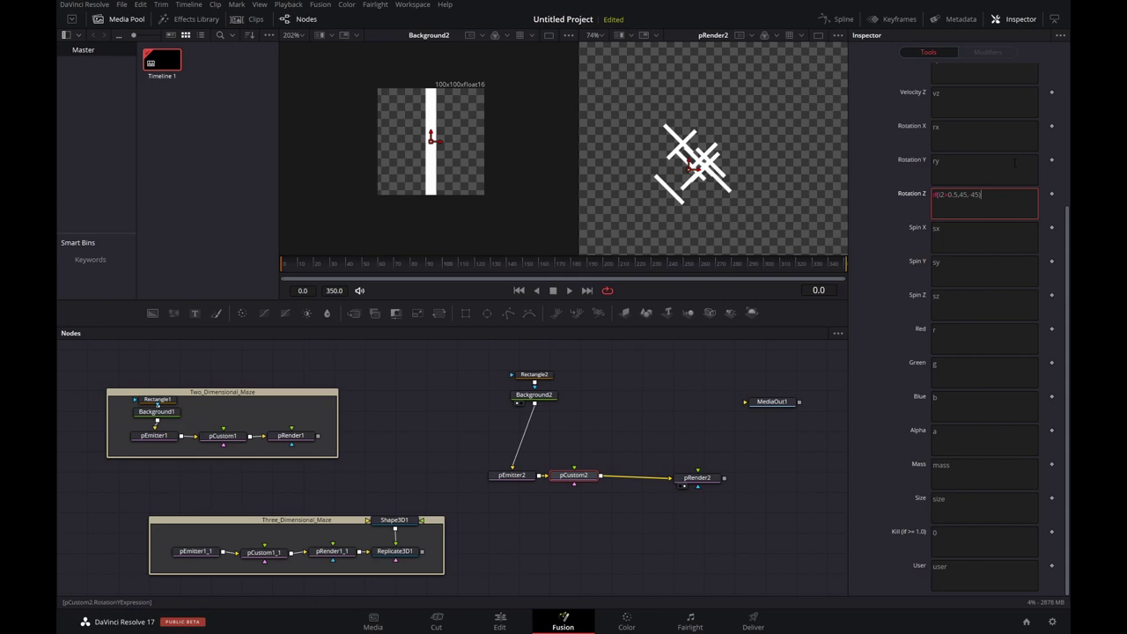
Set pCustom2's Position X expression to i1*n3
scroll(1069, 225, "up", 5)
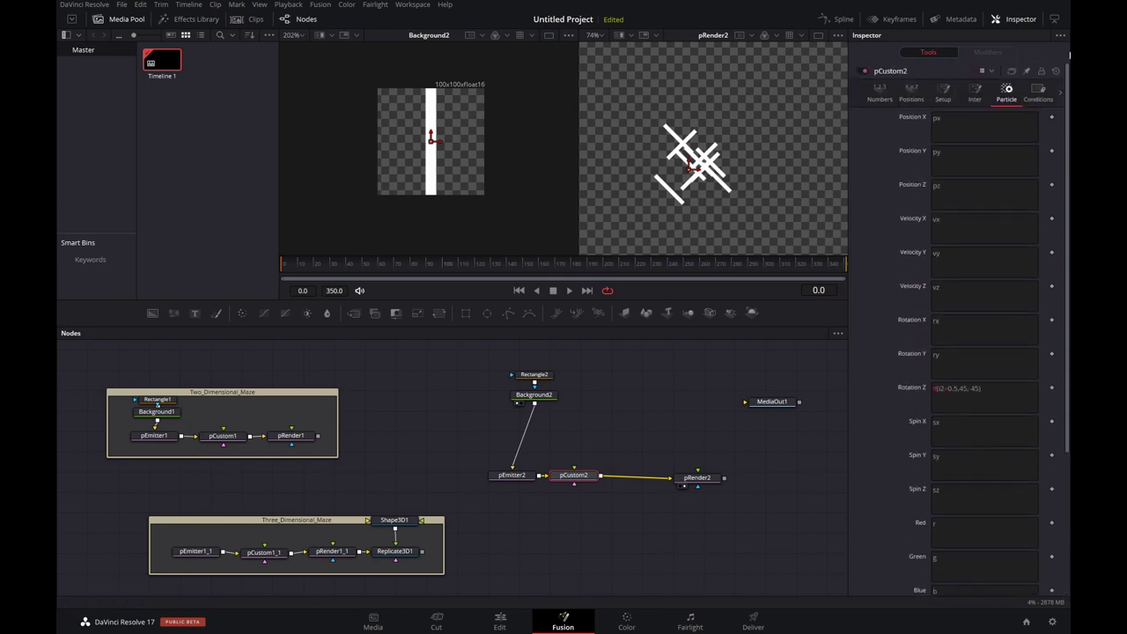
left_click(984, 128)
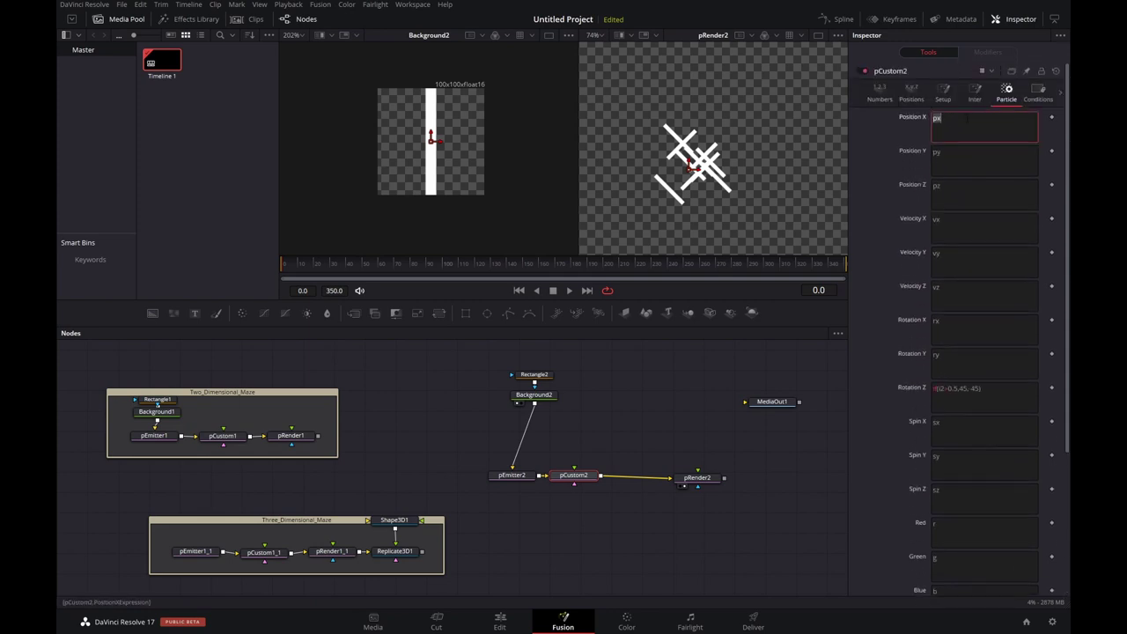
type("r")
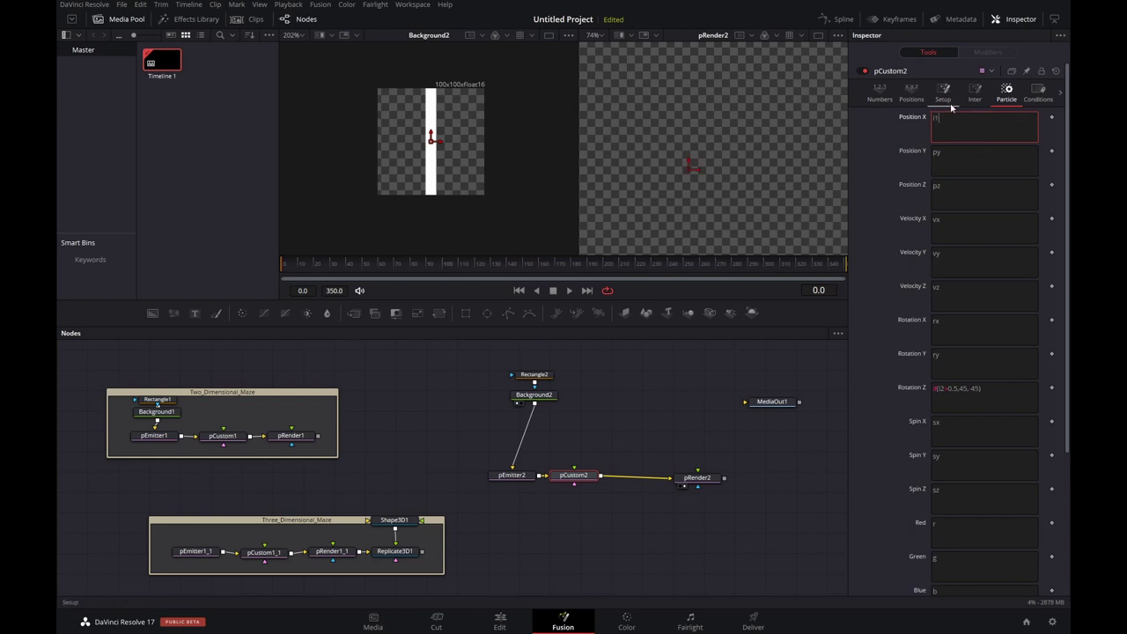
left_click(880, 93)
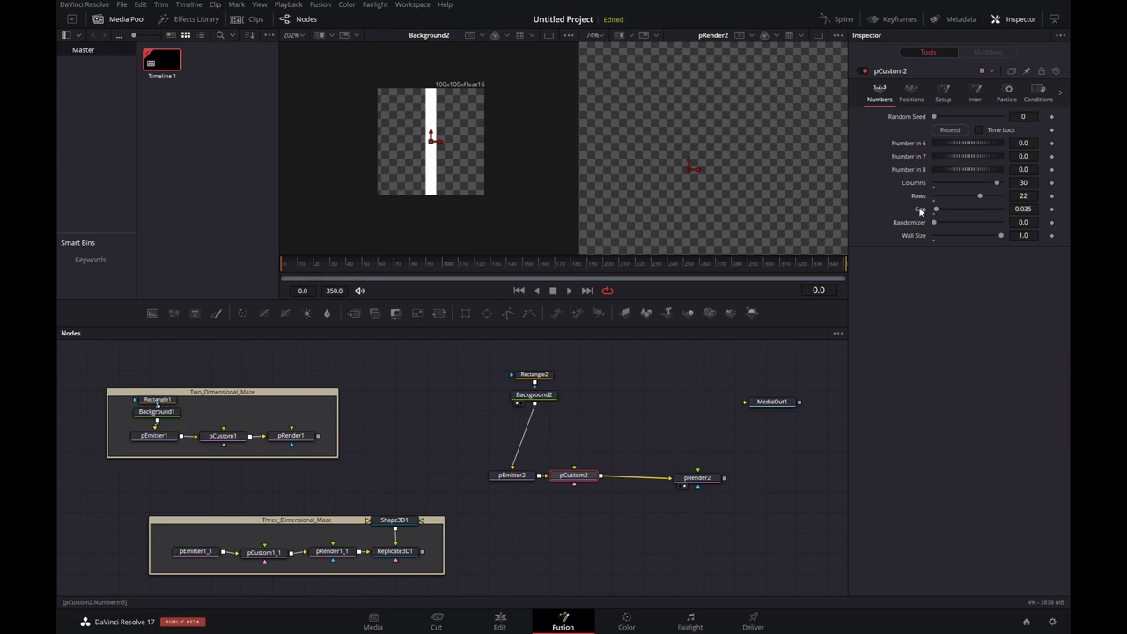
left_click(1005, 93)
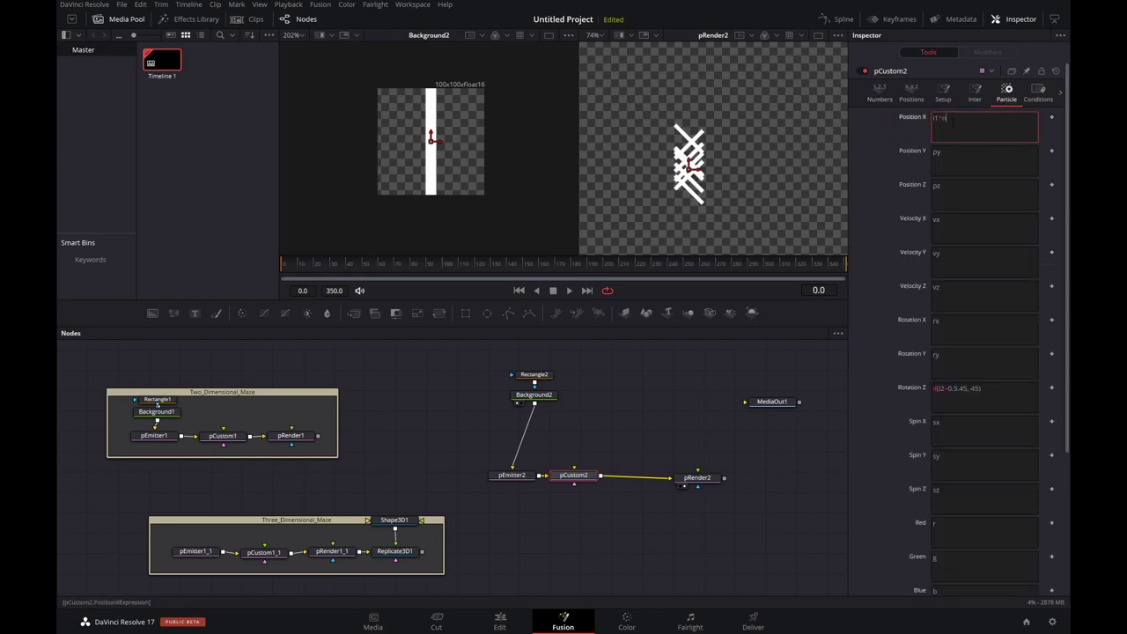
type("3")
scroll(793, 196, "down", 2)
left_click(753, 196)
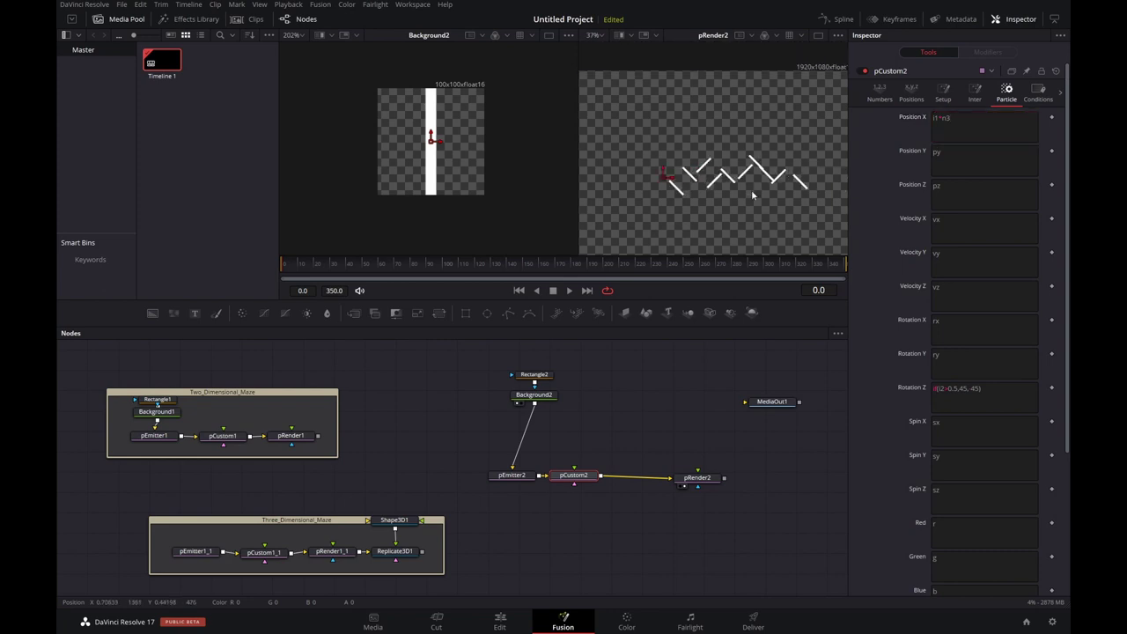
Set the Position Z expression to 0
double_click(961, 189)
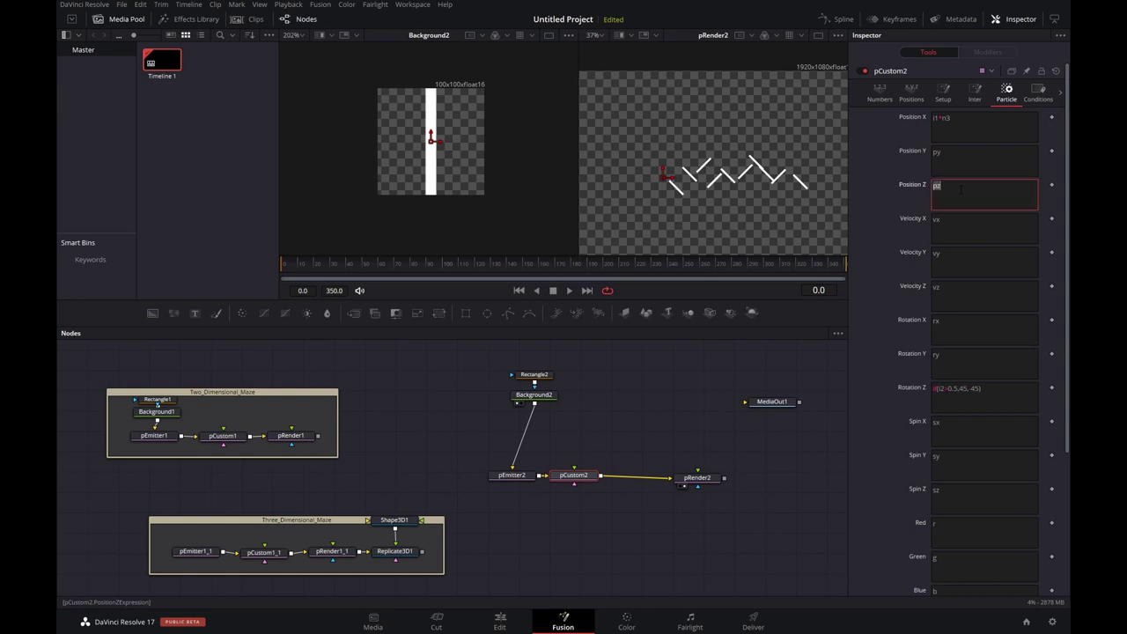
type("0")
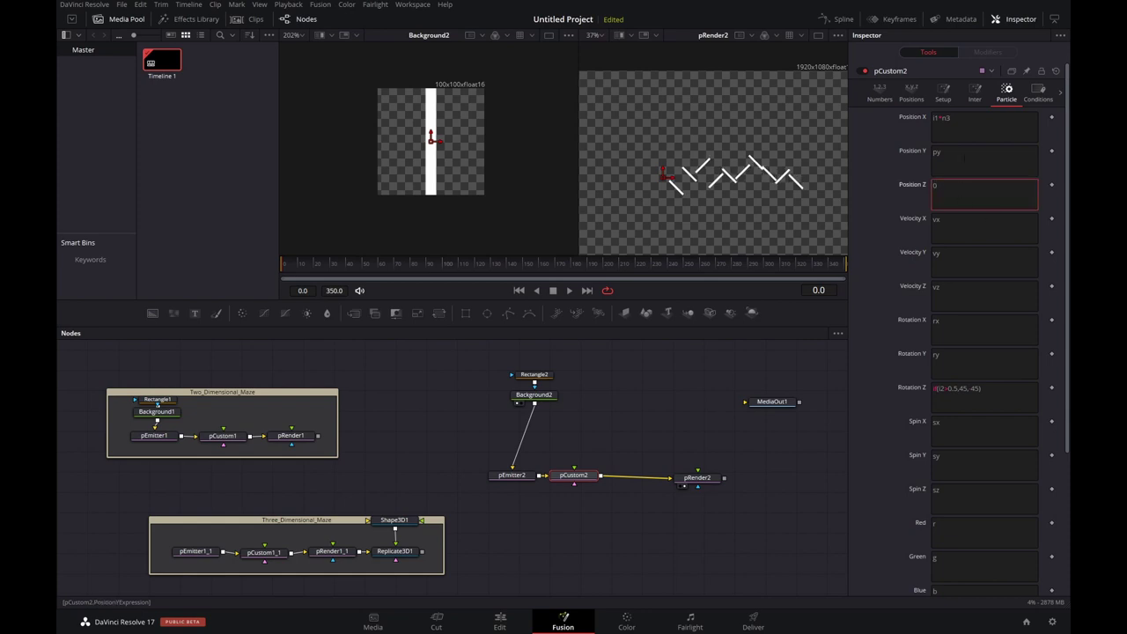
left_click(984, 122)
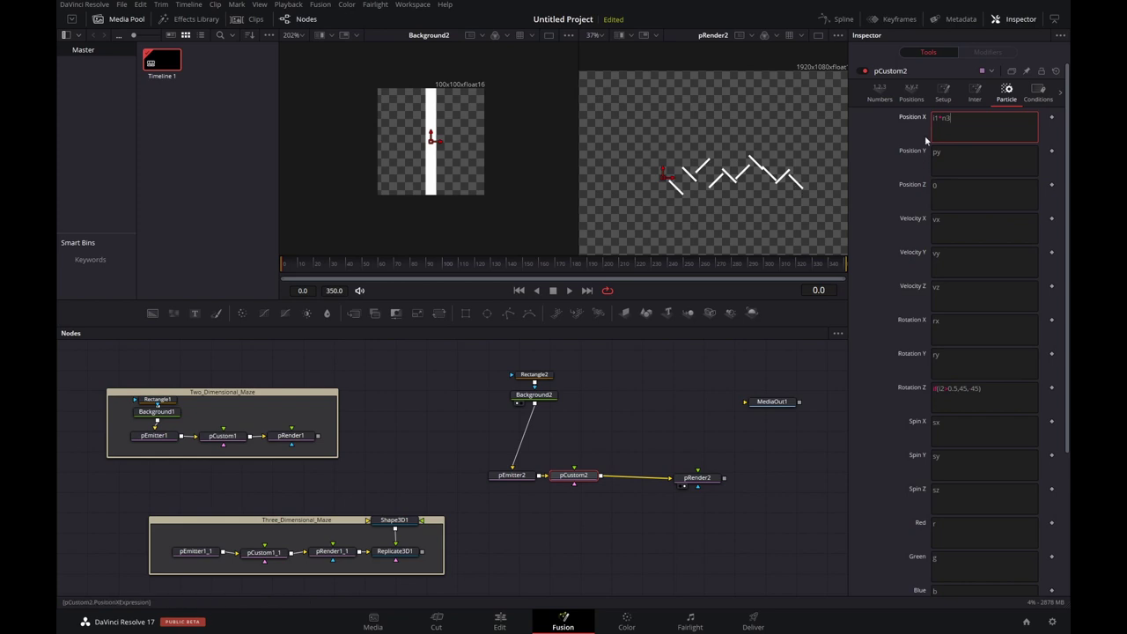
left_click(879, 93)
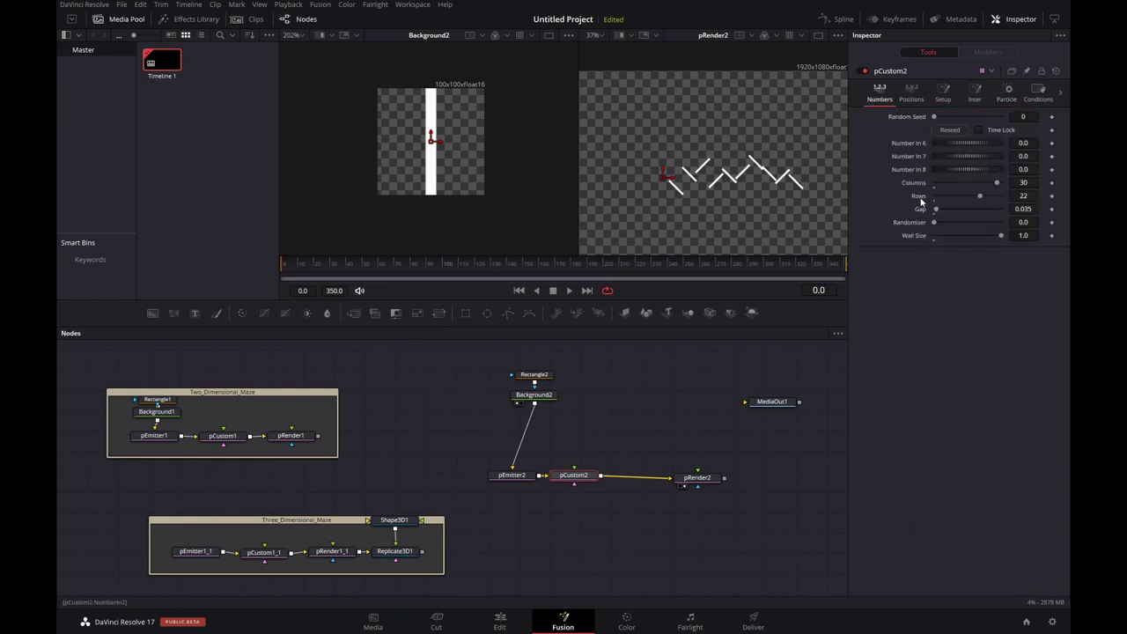
Drive pEmitter2's Number with iif(time==0, Columns*Rows, 0), linked to pCustom2's values
left_click(1027, 70)
left_click(513, 476)
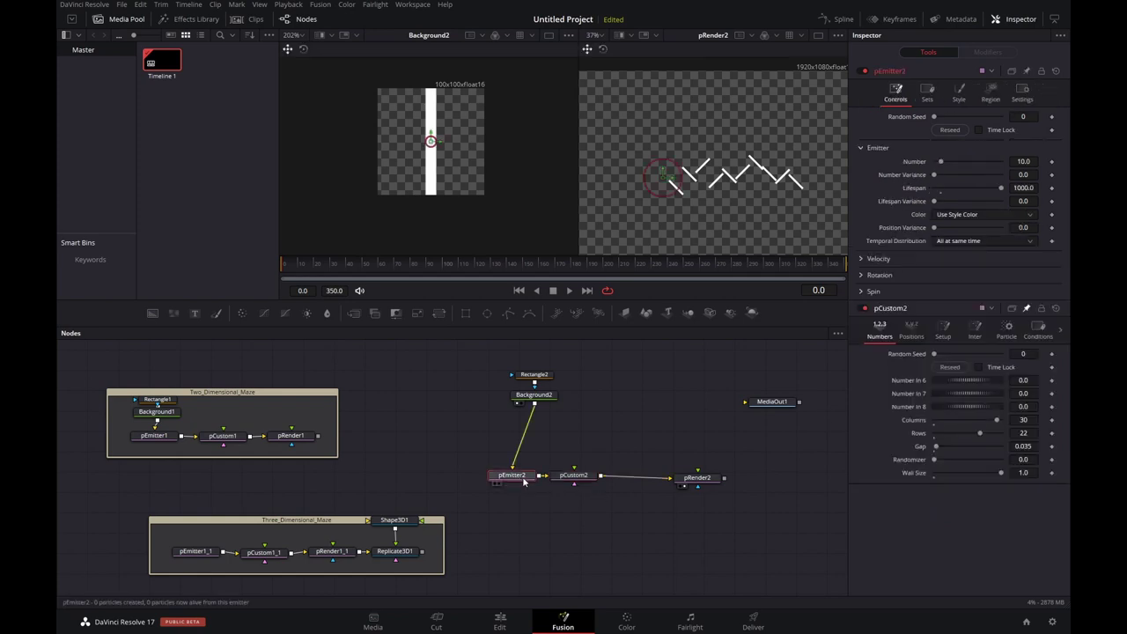
right_click(917, 162)
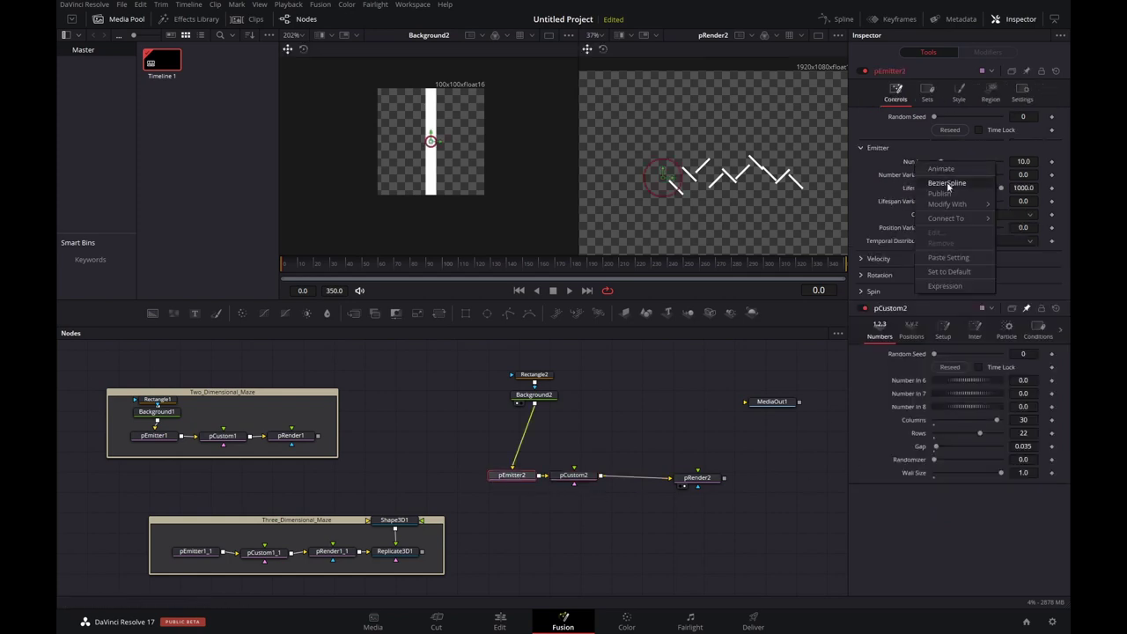
left_click(964, 285)
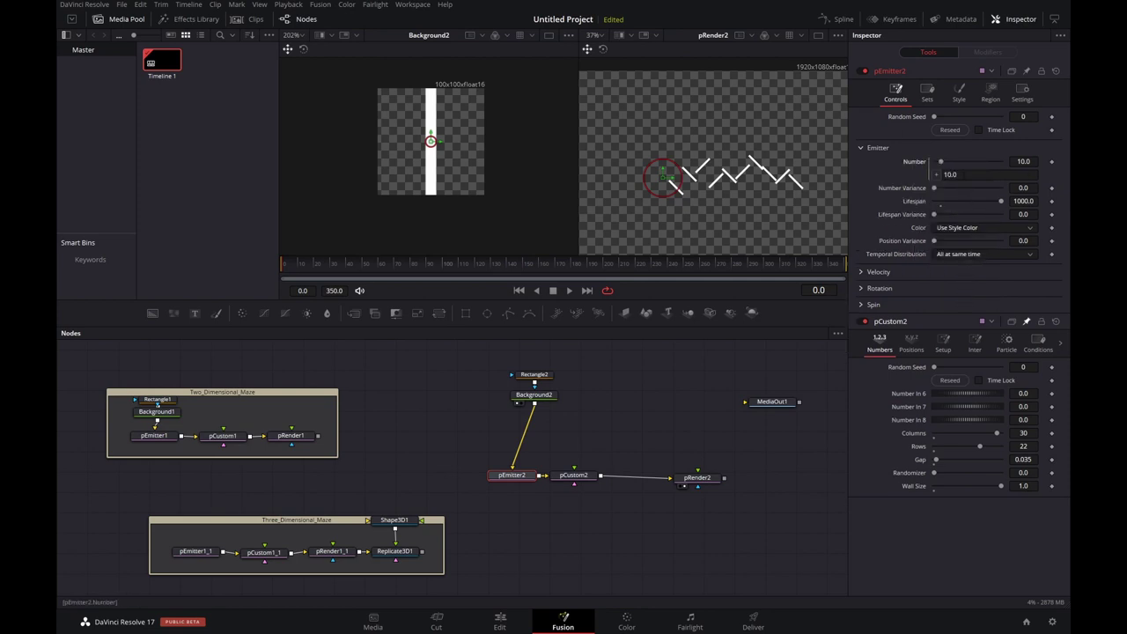
key("BackSpace")
type("iif(time==0,")
left_click_drag(938, 175, 920, 435)
type("*")
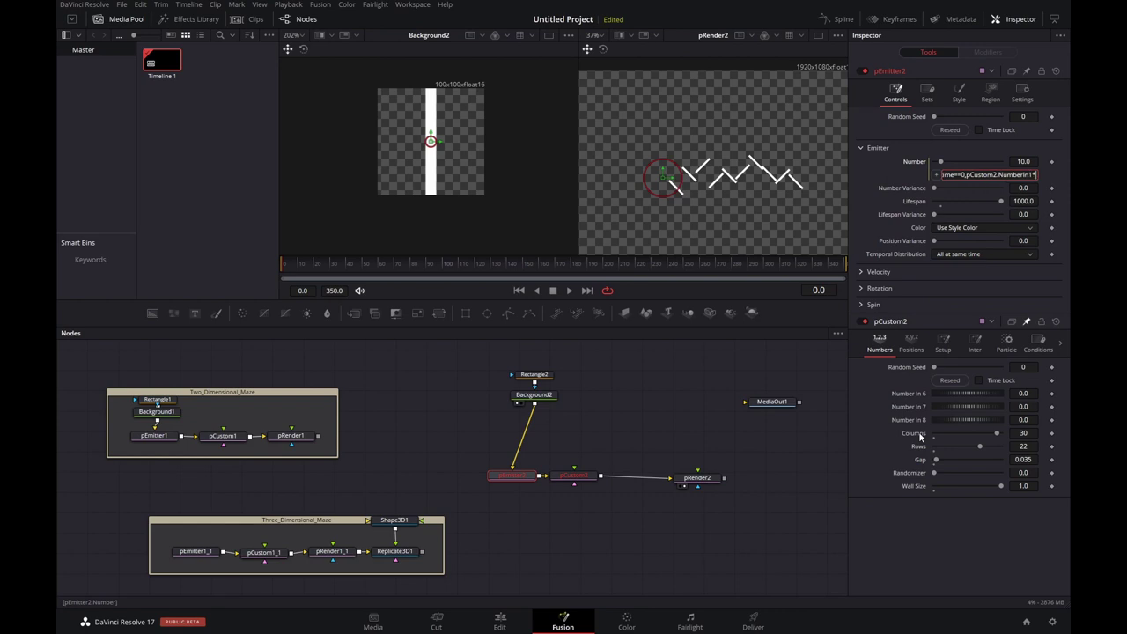
left_click_drag(938, 175, 923, 439)
type(",0)")
key("Return")
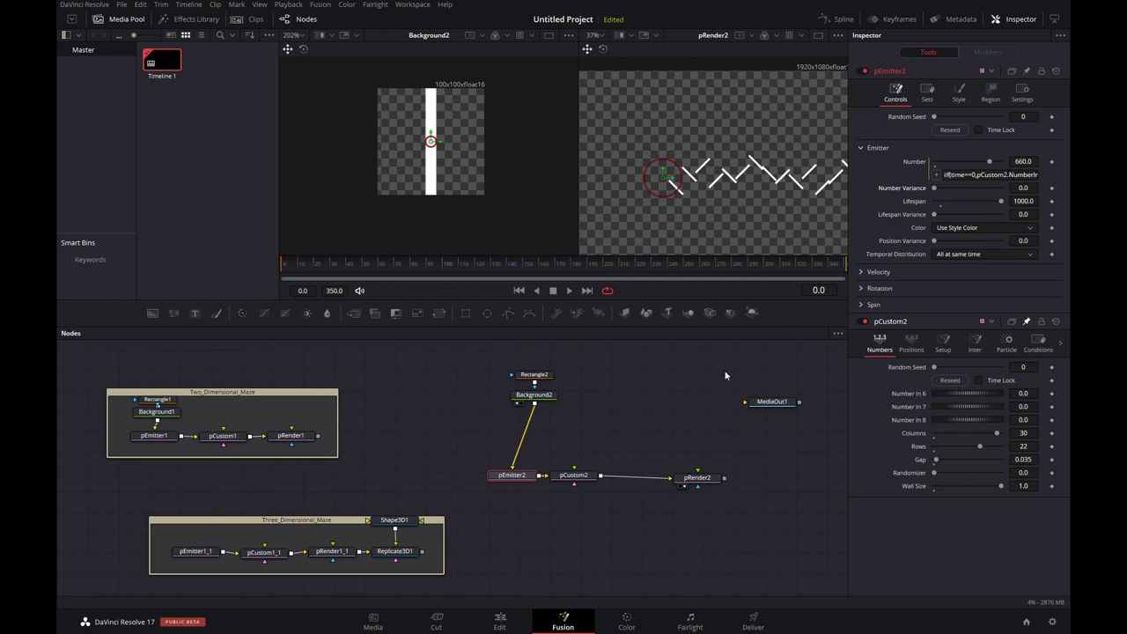
left_click(573, 476)
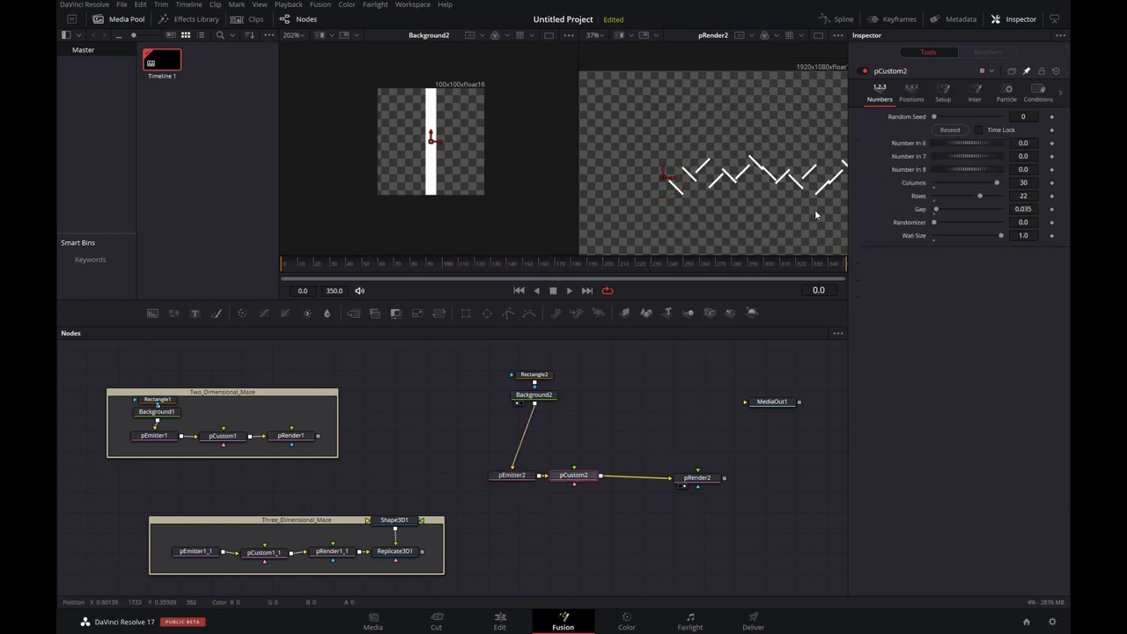
Set pCustom2's Position X expression to (i1%n1)*n3-0.5
left_click(1004, 93)
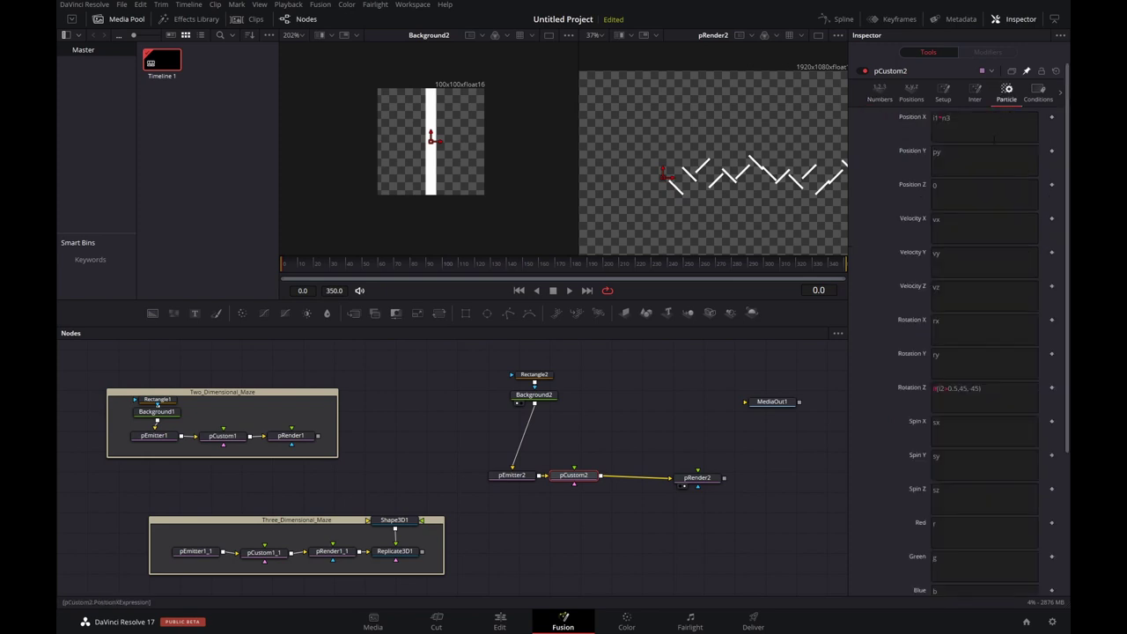
scroll(708, 125, "down", 2)
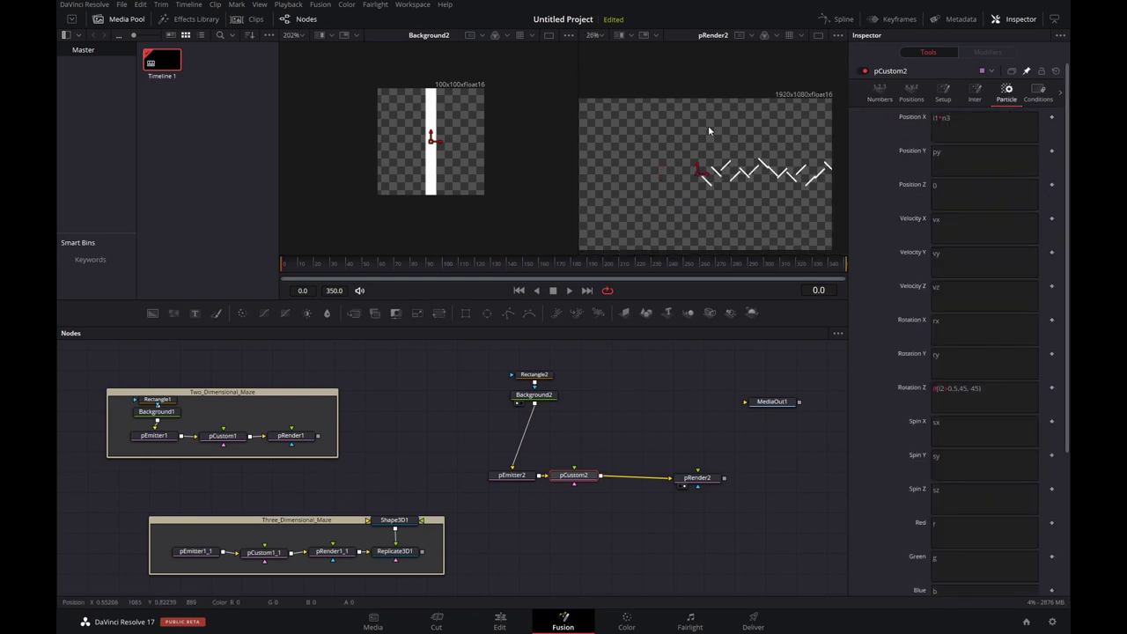
scroll(724, 138, "up", 1)
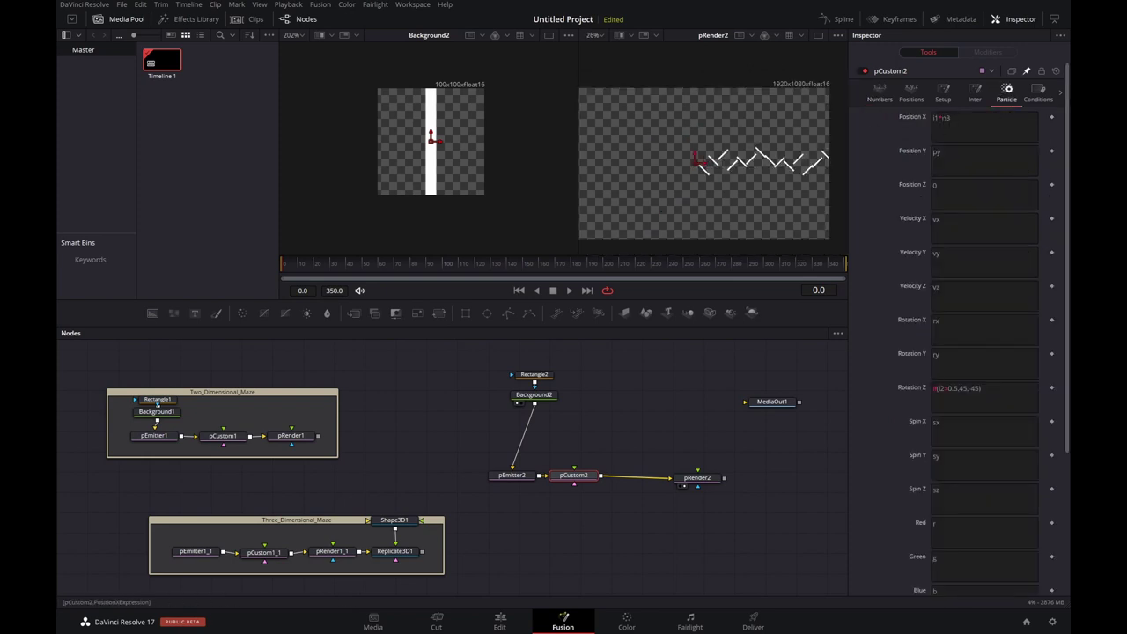
left_click(989, 116)
type("-0.5")
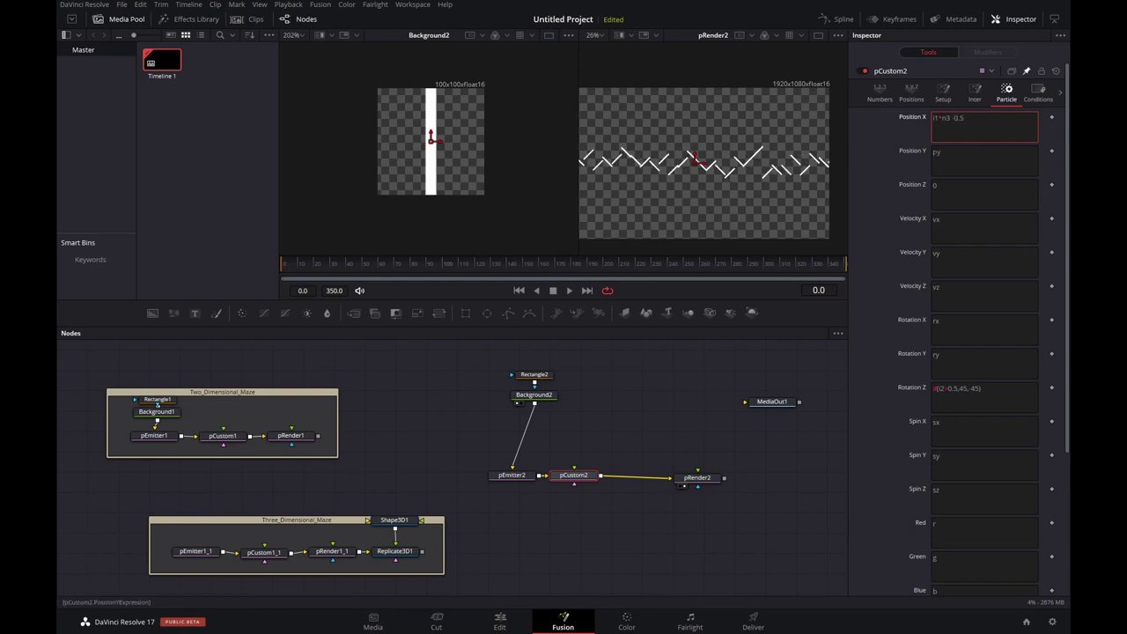
type("(")
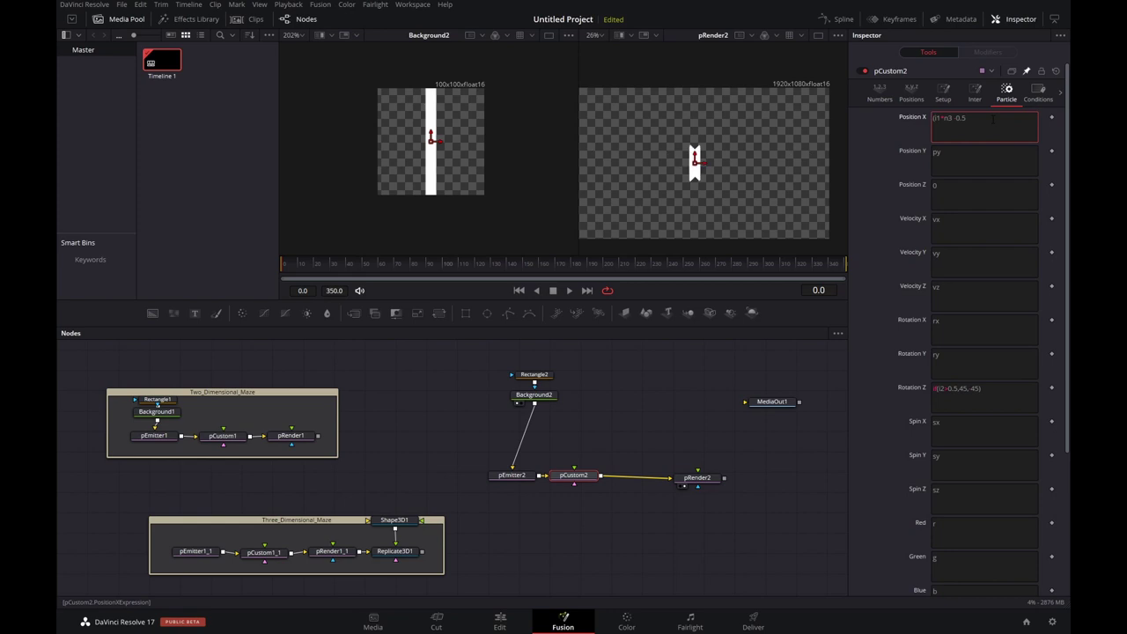
type("%n1)")
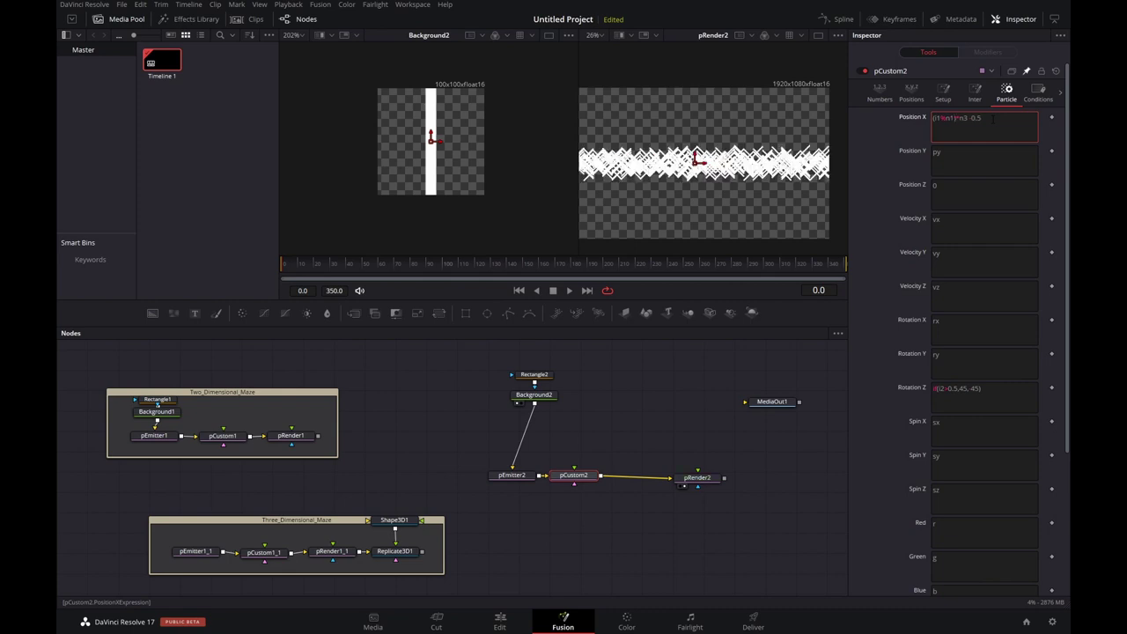
Set the Position Y expression to ceil(i1/n1)*n3-0.5
scroll(730, 169, "up", 2)
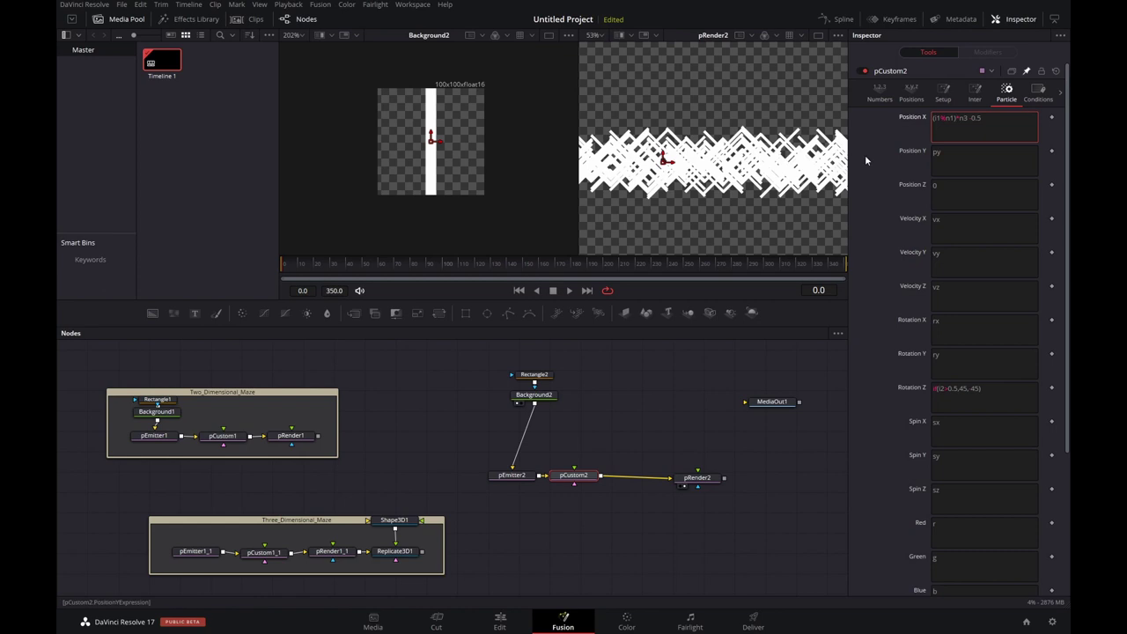
double_click(960, 154)
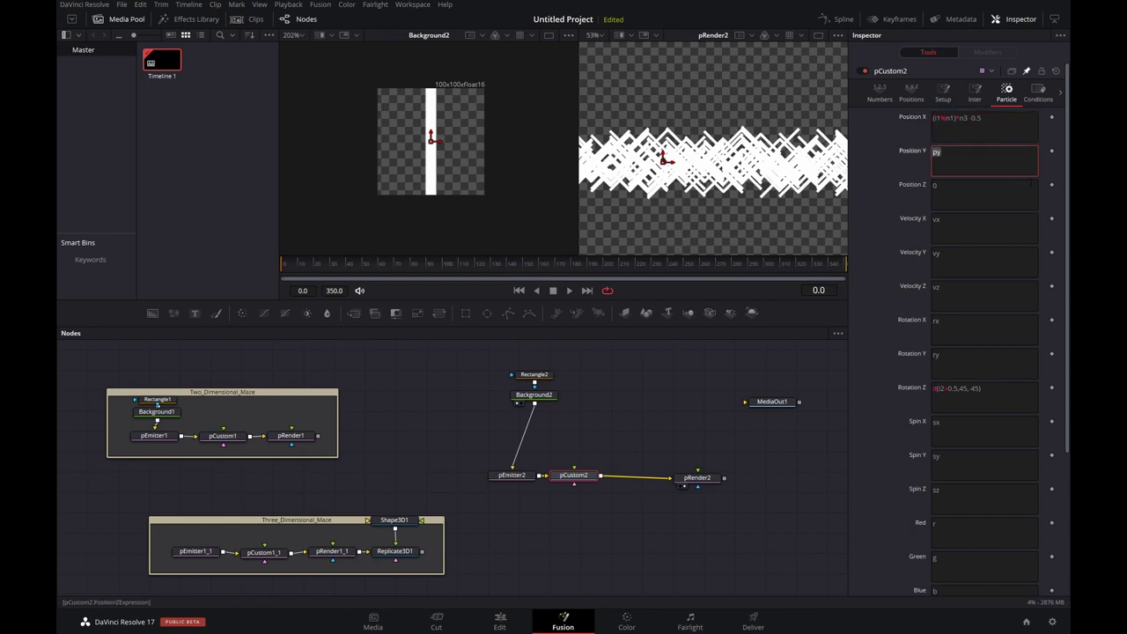
type("cel")
type("l")
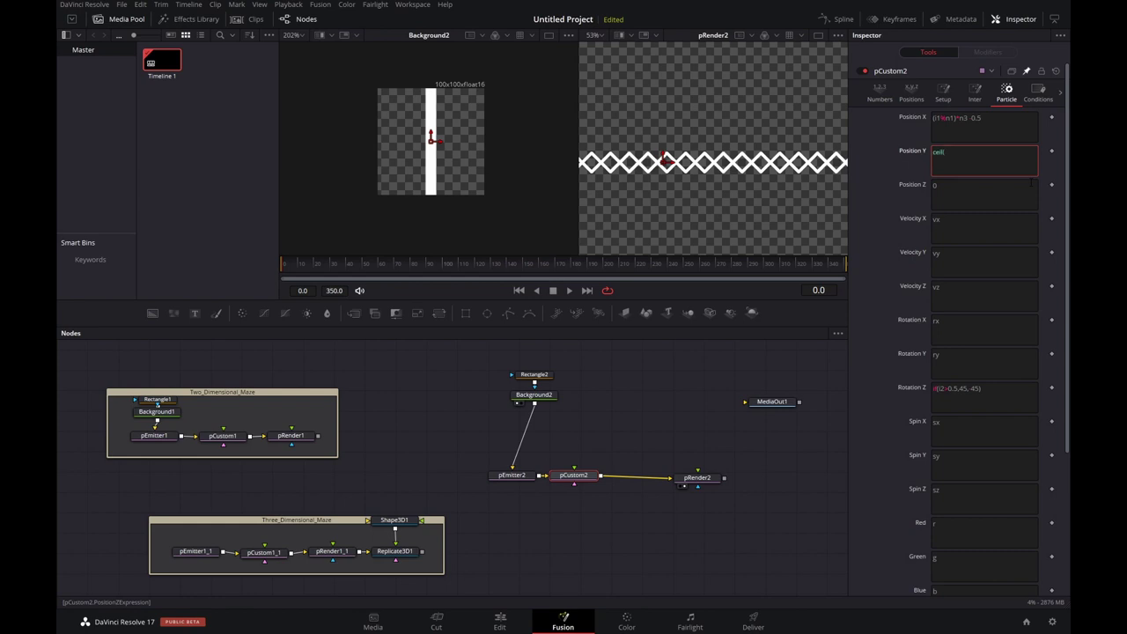
type("(1/n1)")
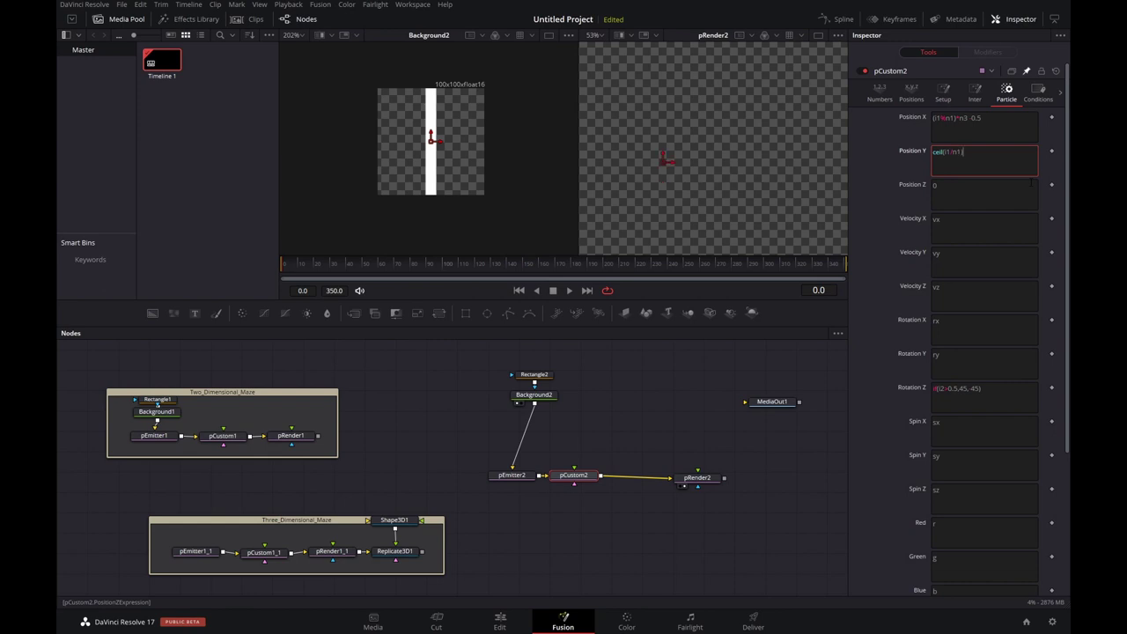
type("*n3")
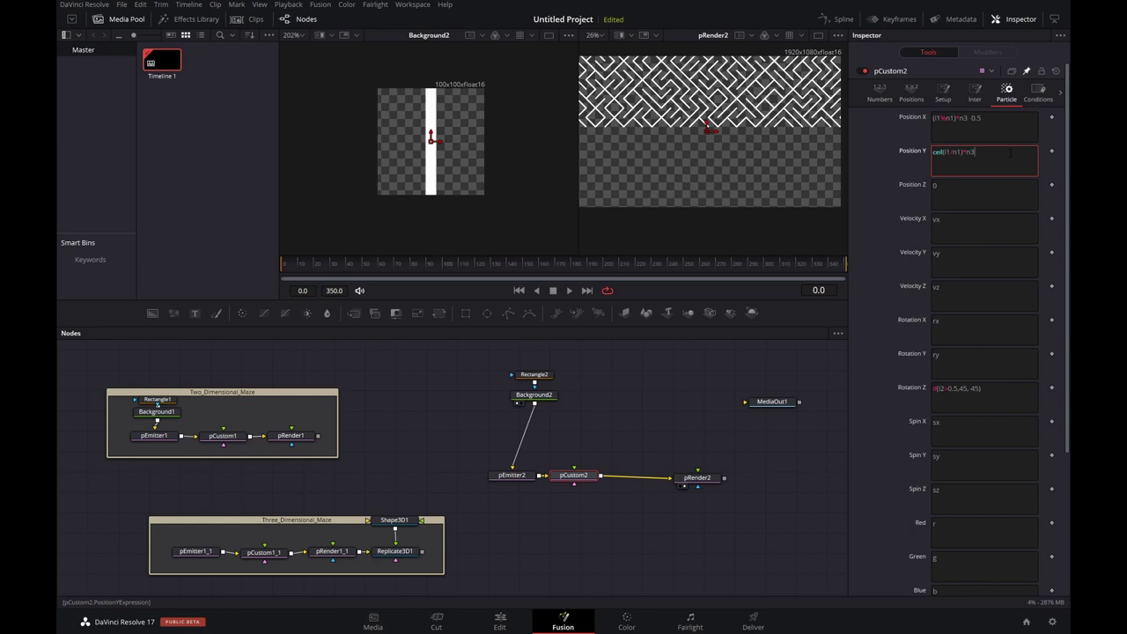
type("-0.5")
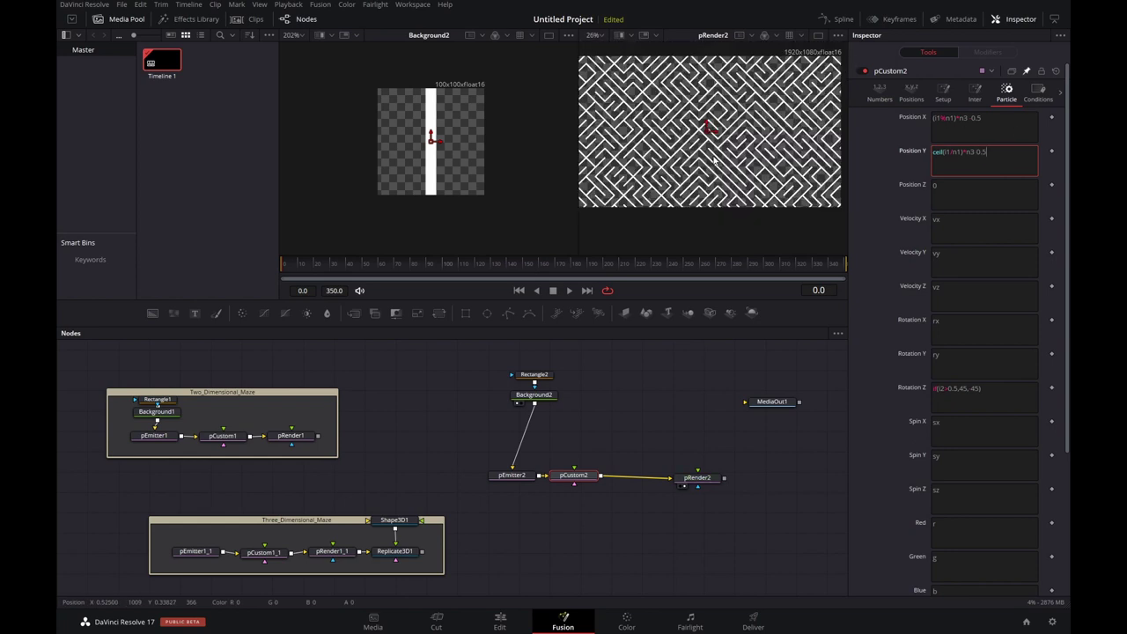
Drag pCustom2's Randomizer to about 0.457 and try adjusting the Wall Size
left_click(889, 103)
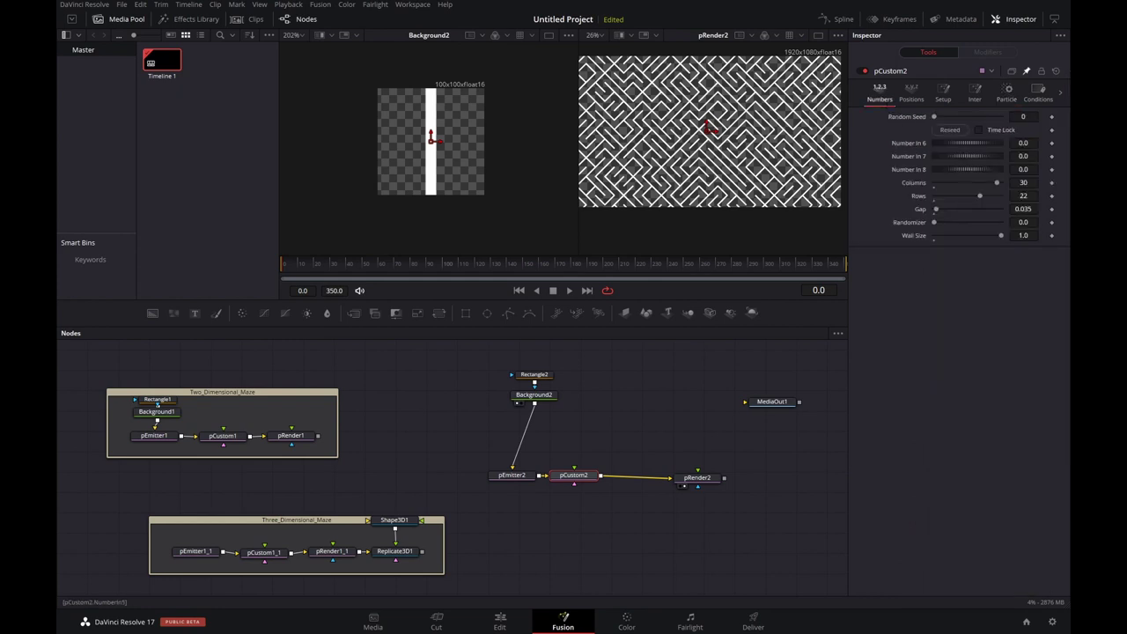
left_click_drag(938, 227, 966, 226)
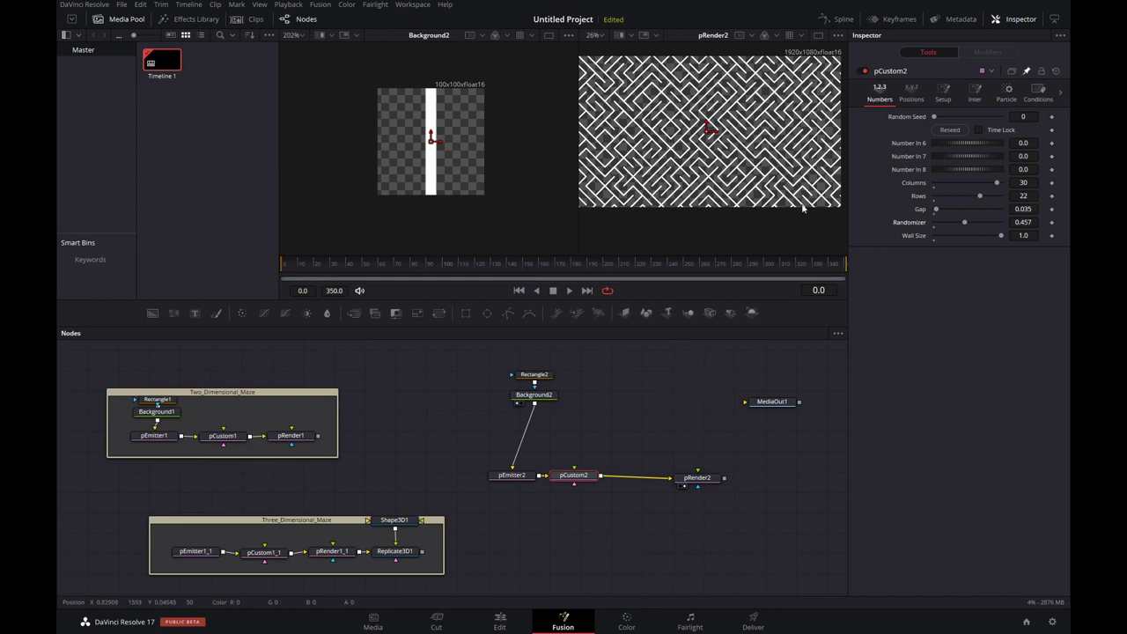
left_click_drag(1002, 236, 962, 239)
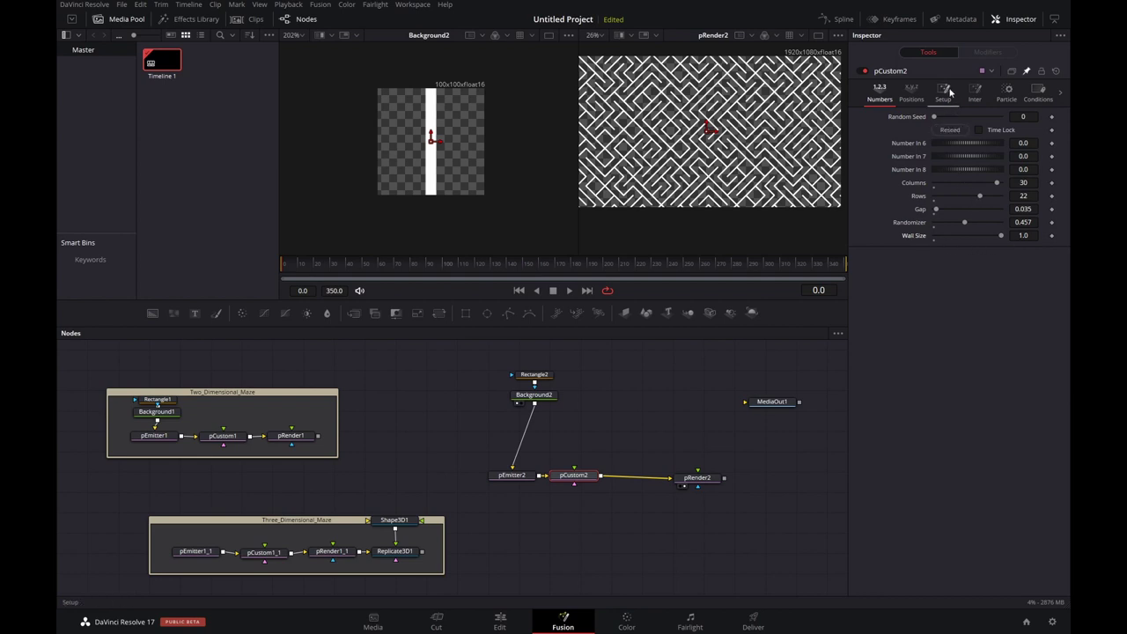
Set pCustom2's particle Size expression to n5, with Wall Size left at 1.0
left_click(1007, 92)
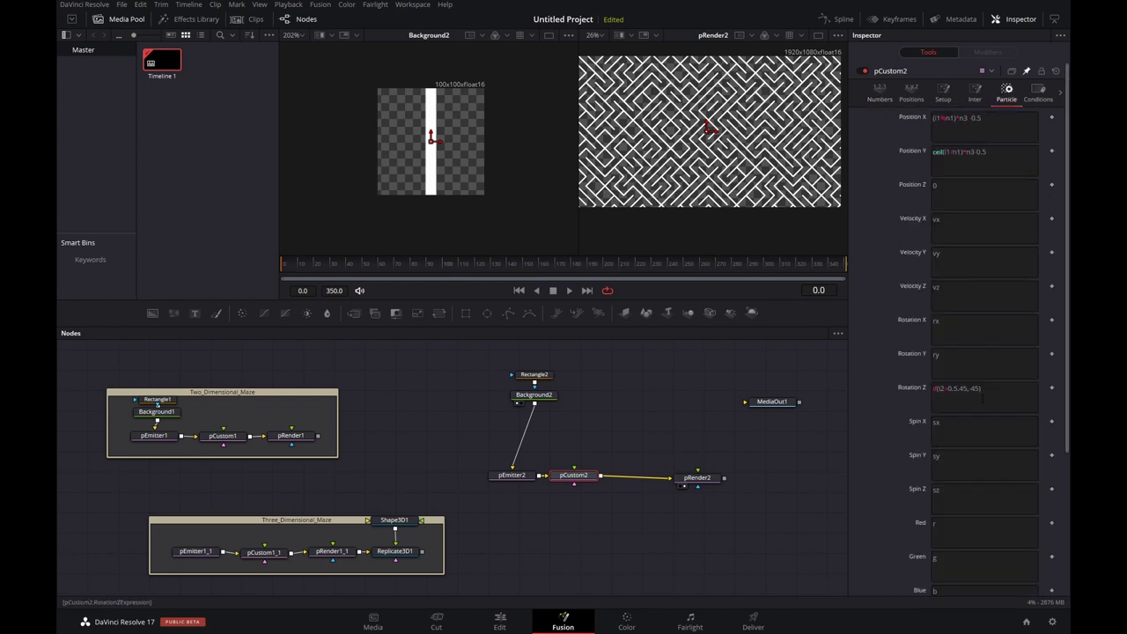
scroll(961, 499, "down", 10)
left_click(963, 502)
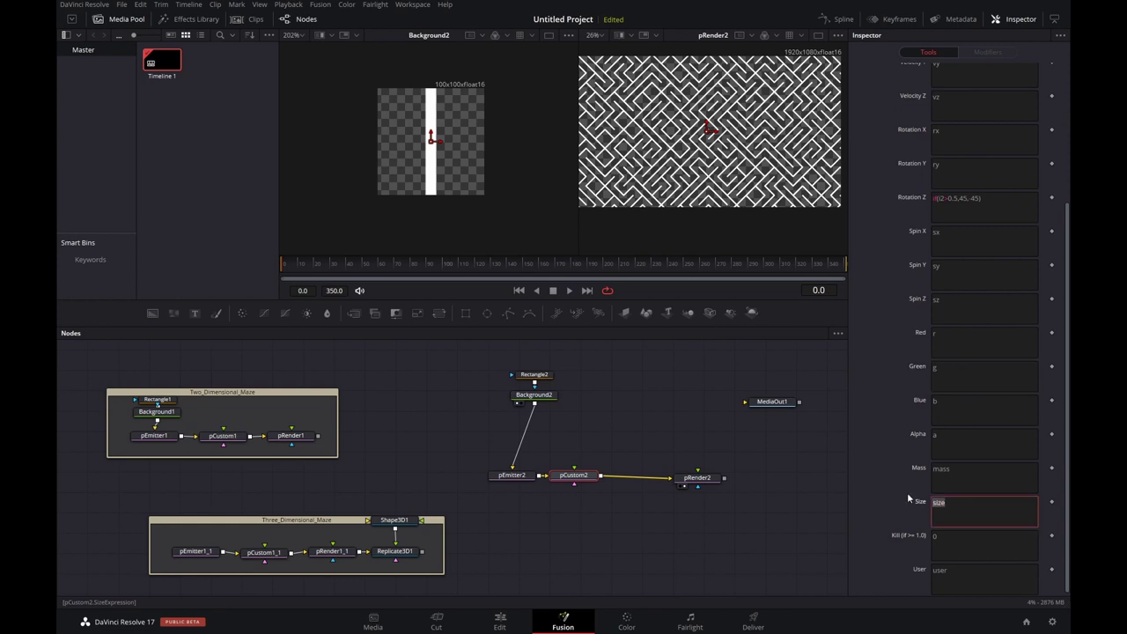
type("n5")
scroll(1031, 227, "up", 10)
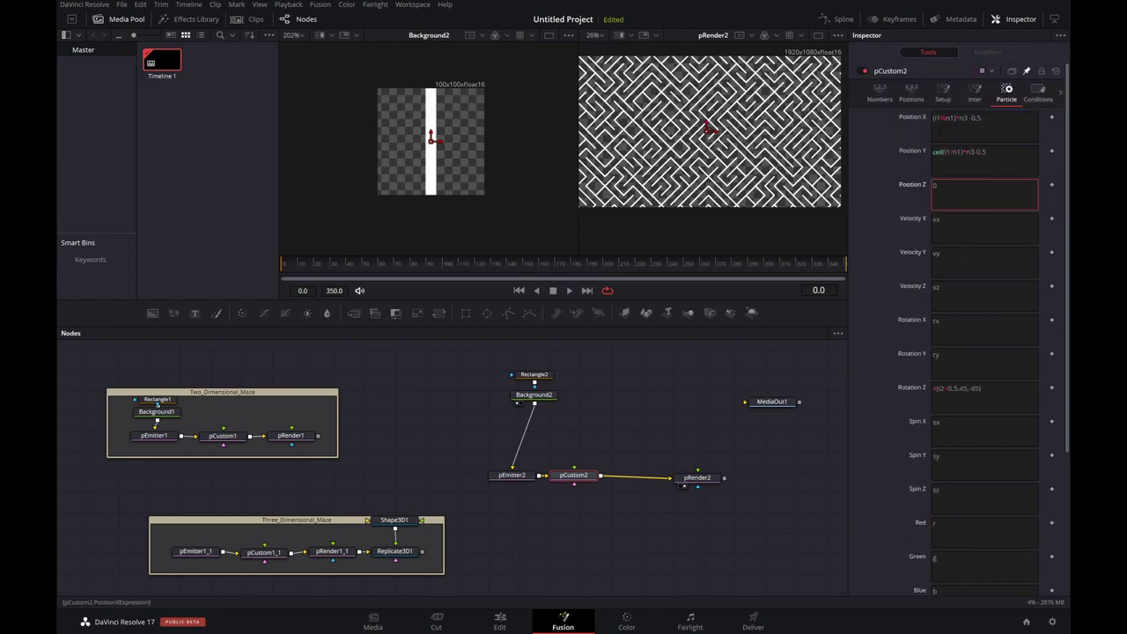
left_click(880, 93)
mouse_move(1000, 238)
left_mouse_down()
mouse_move(958, 234)
mouse_move(1010, 238)
left_mouse_up()
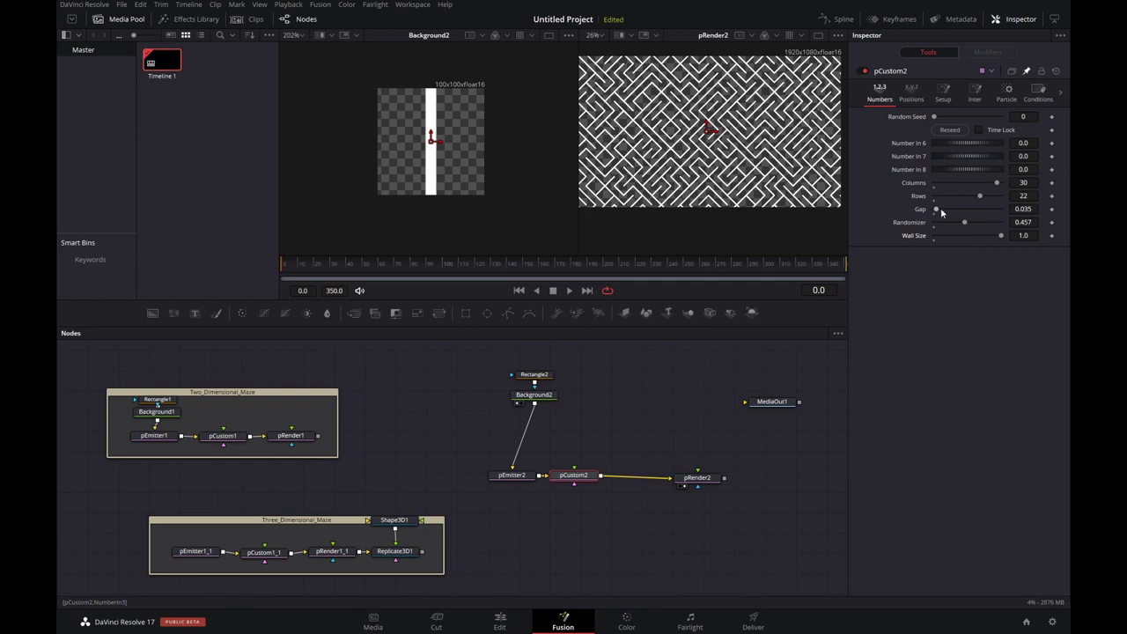
Experiment with pCustom2's Gap and Columns, ending at Gap 0.035 and 32 columns
mouse_move(940, 211)
left_mouse_down()
mouse_move(951, 212)
mouse_move(936, 211)
left_mouse_up()
mouse_move(998, 183)
left_mouse_down()
mouse_move(976, 185)
mouse_move(1009, 182)
mouse_move(974, 193)
mouse_move(1002, 195)
left_mouse_up()
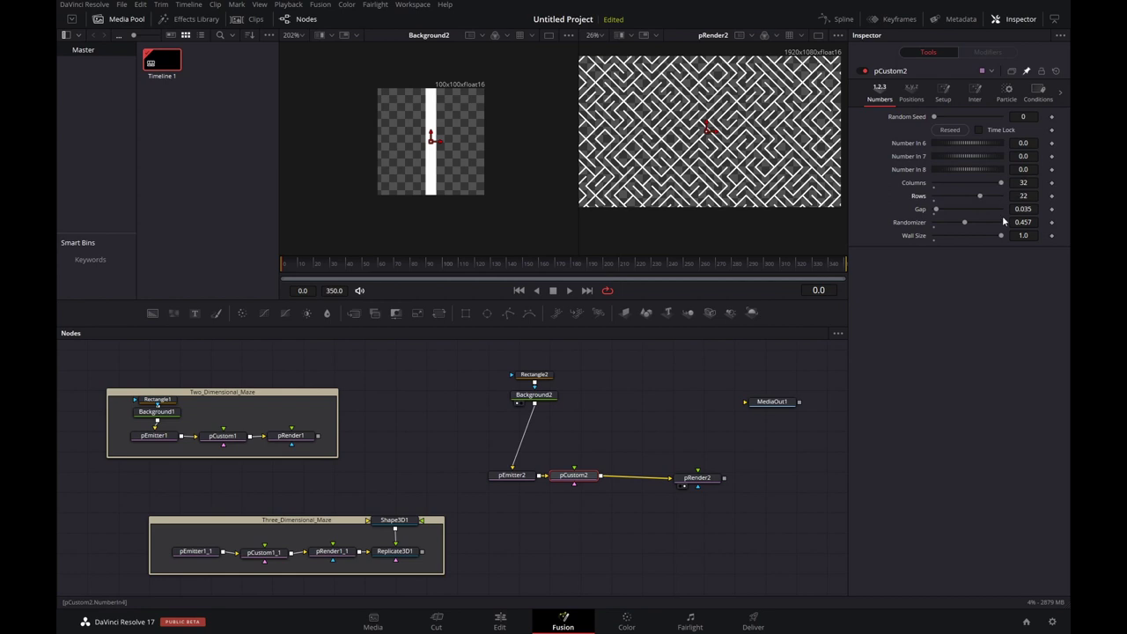
scroll(718, 132, "down", 2, "ctrl")
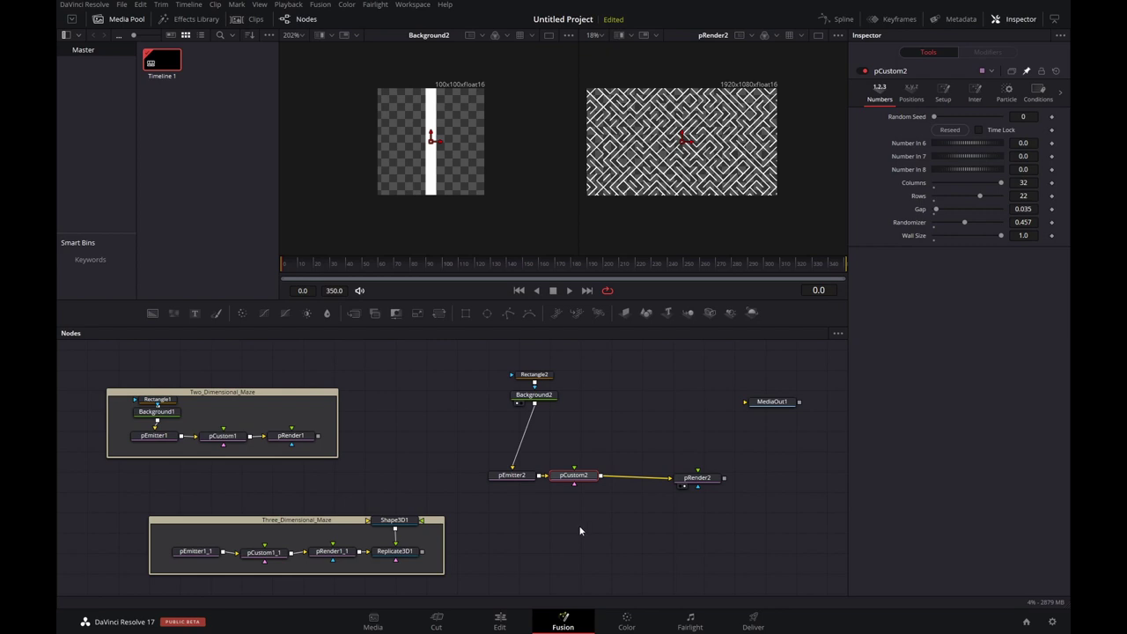
Show Replicate3D1 in the right viewer with a perspective camera, orbiting closer over the maze
left_click(402, 555)
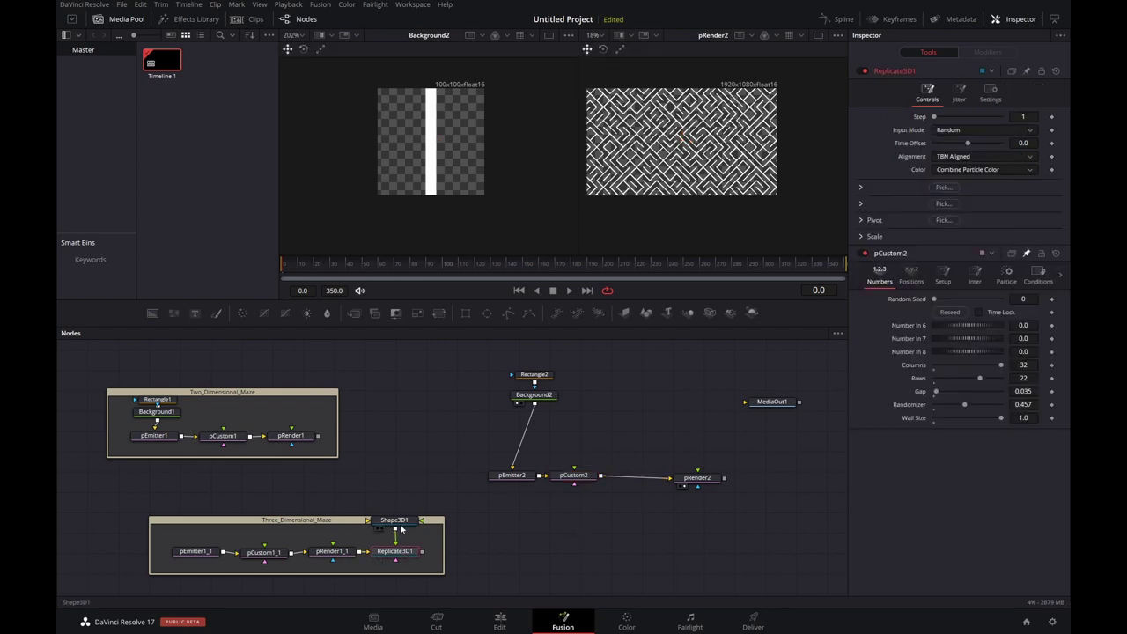
left_click_drag(400, 523, 401, 538)
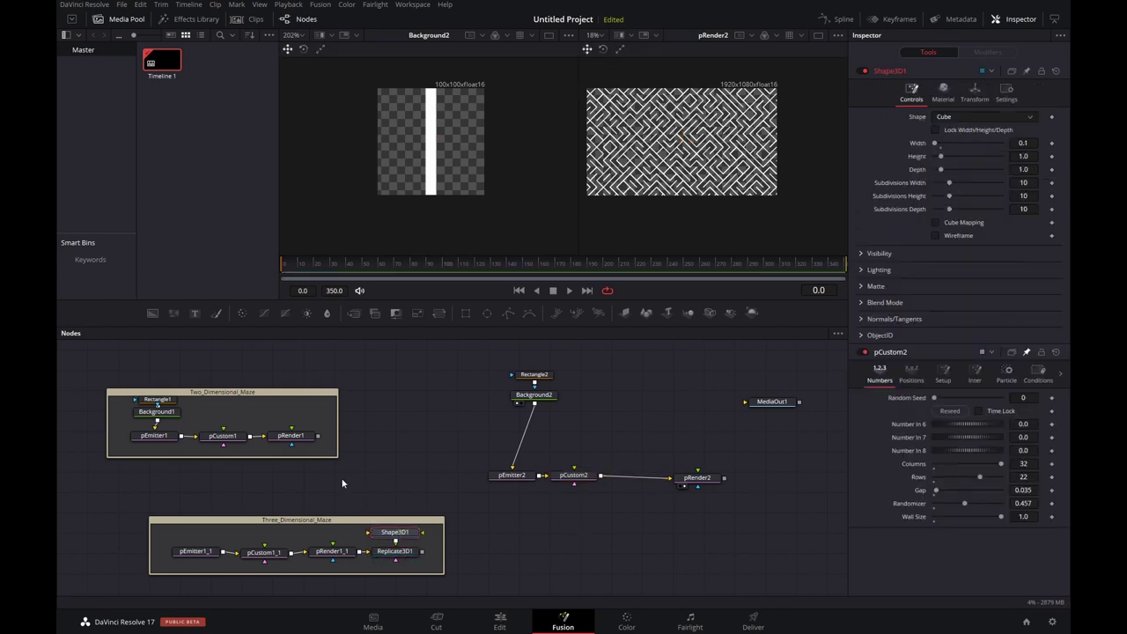
left_click(207, 552)
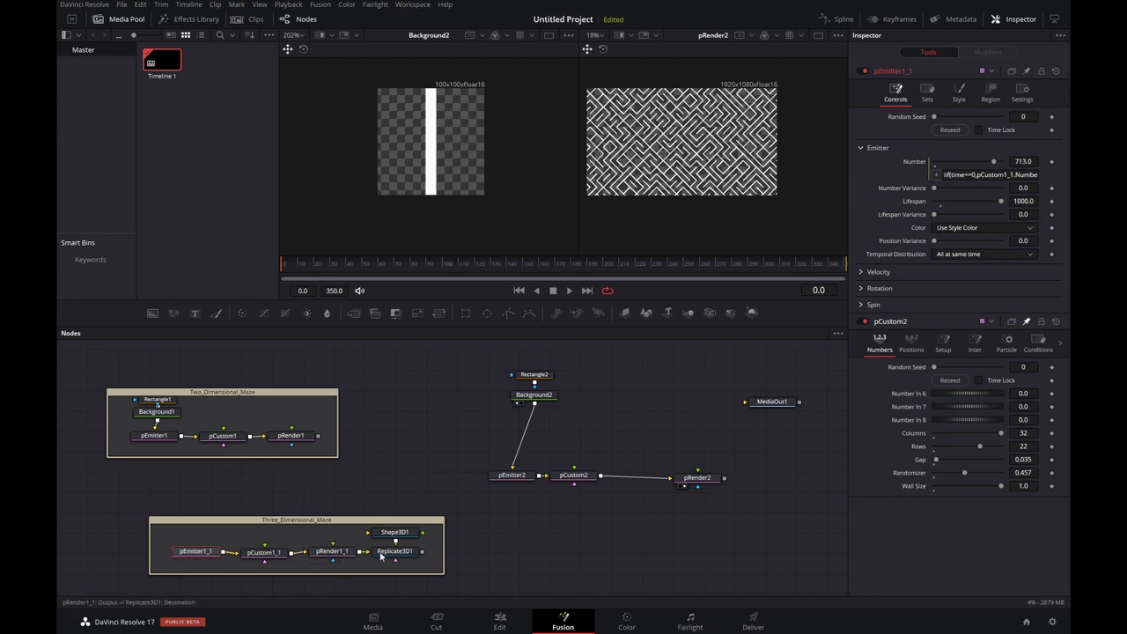
left_click_drag(381, 555, 695, 164)
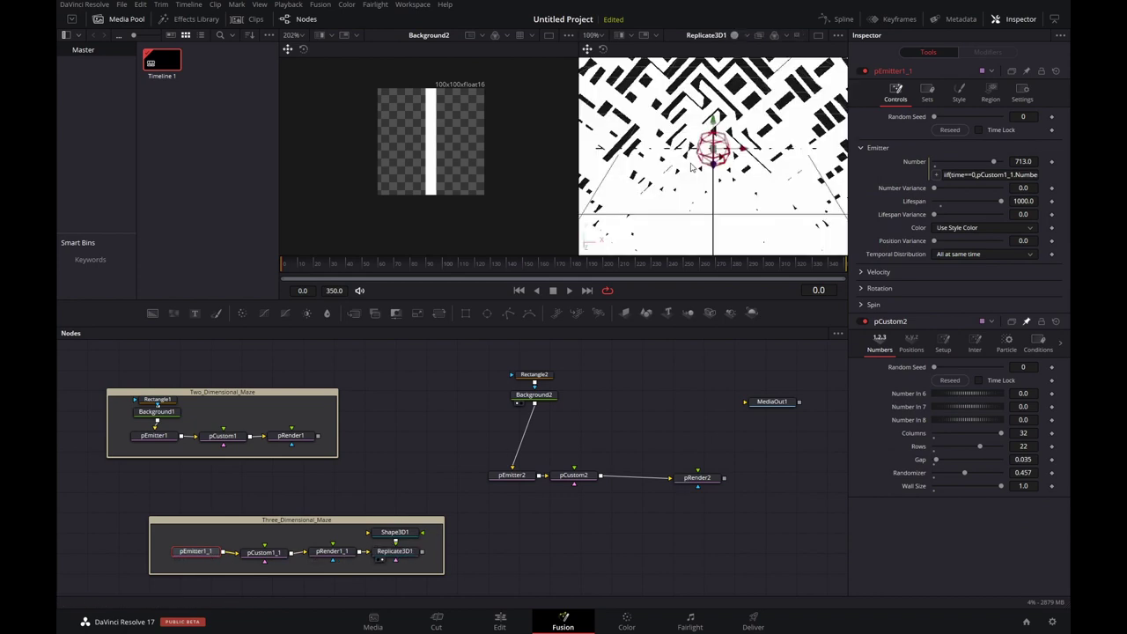
left_click(747, 39)
left_click(765, 74)
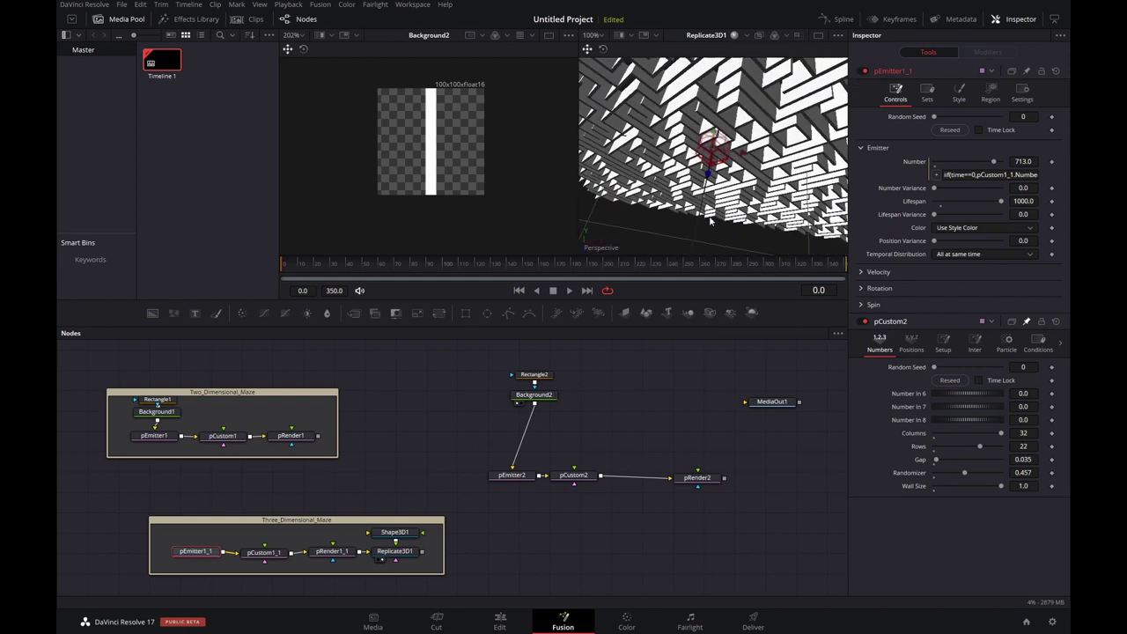
left_click_drag(710, 222, 727, 276)
scroll(695, 176, "down", 5)
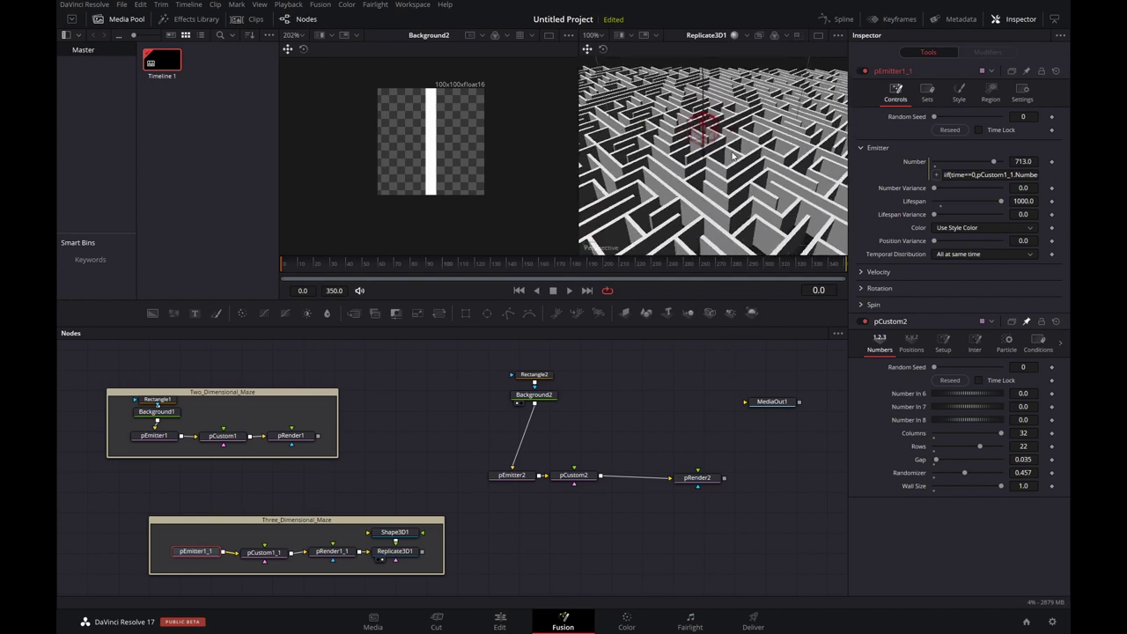
scroll(705, 178, "up", 5)
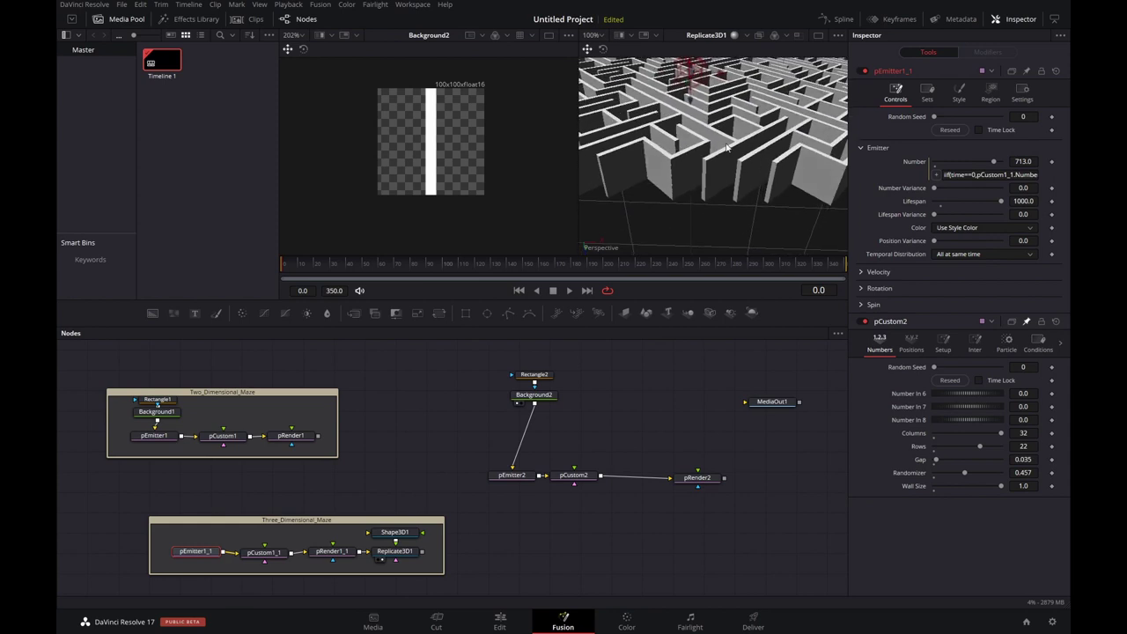
Open pEmitter1_1's Style settings, which read Blob
left_click(274, 557)
left_click(195, 555)
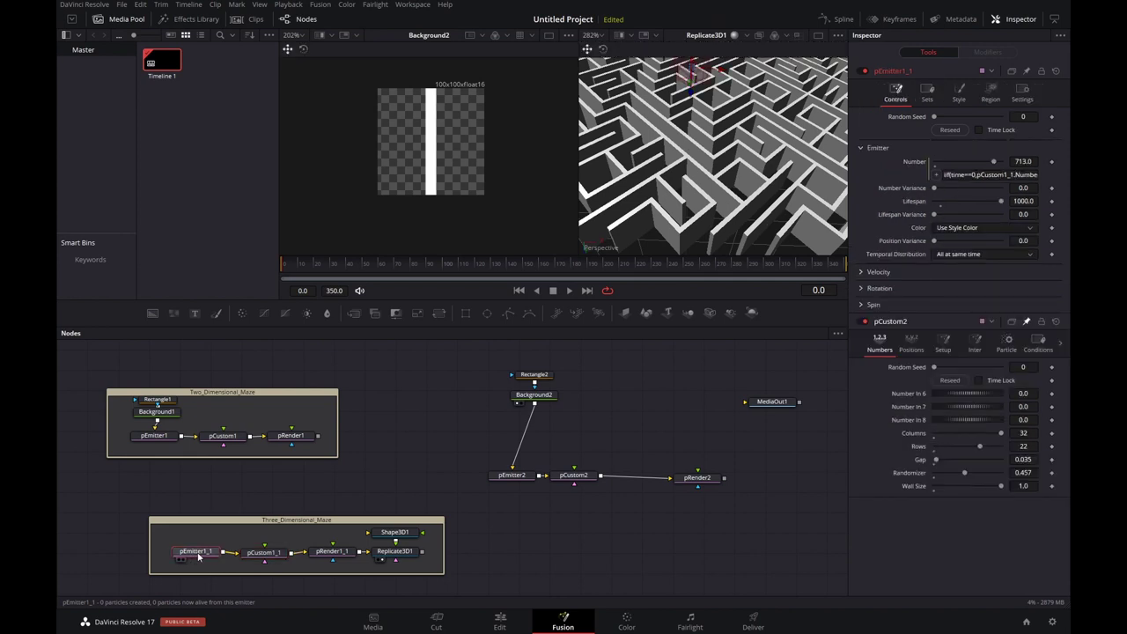
left_click(960, 93)
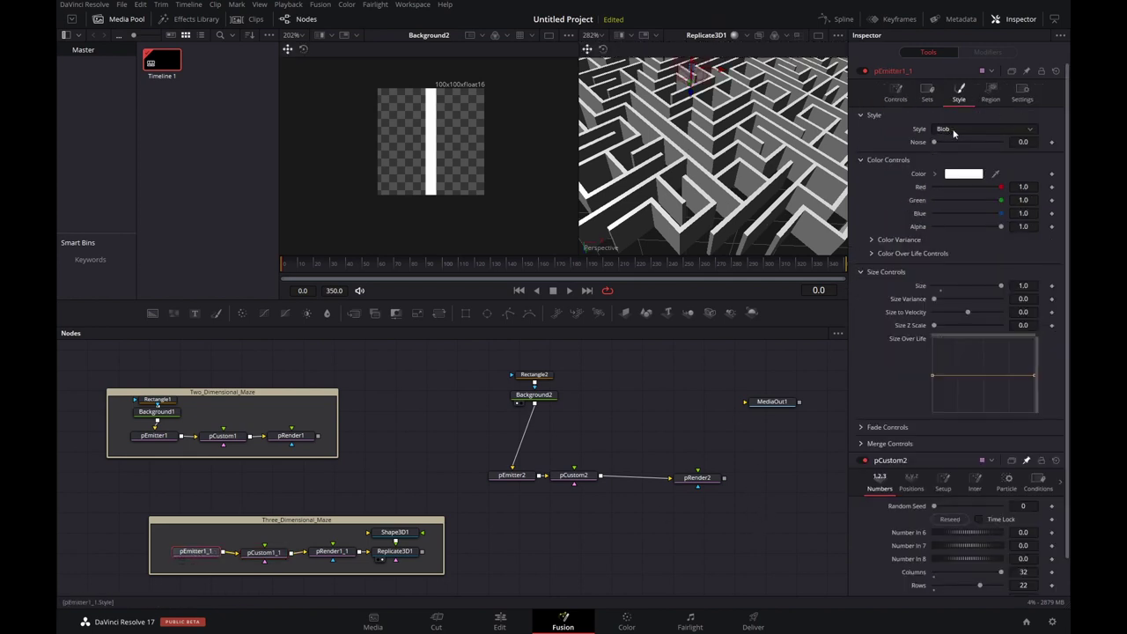
left_click(955, 129)
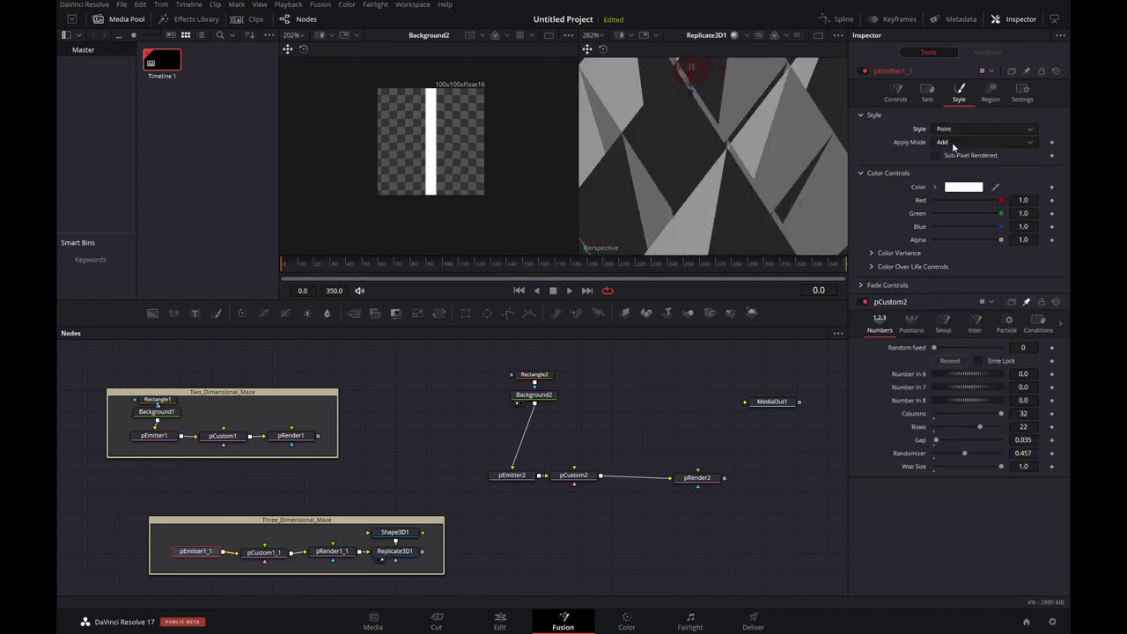
left_click(955, 150)
scroll(700, 150, "down", 5)
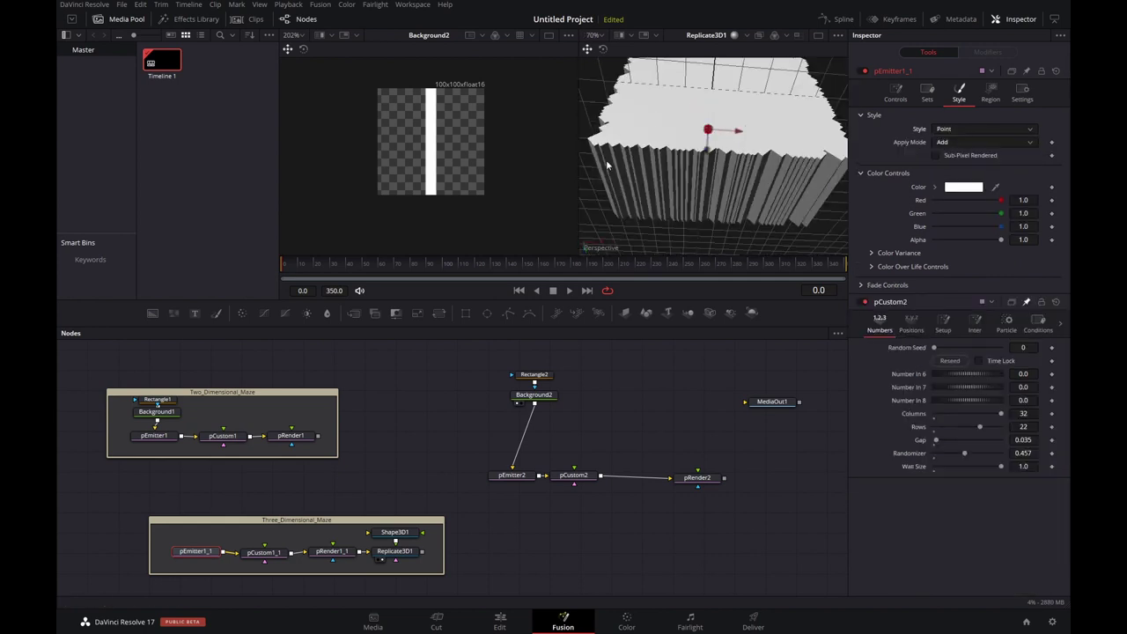
left_click(999, 130)
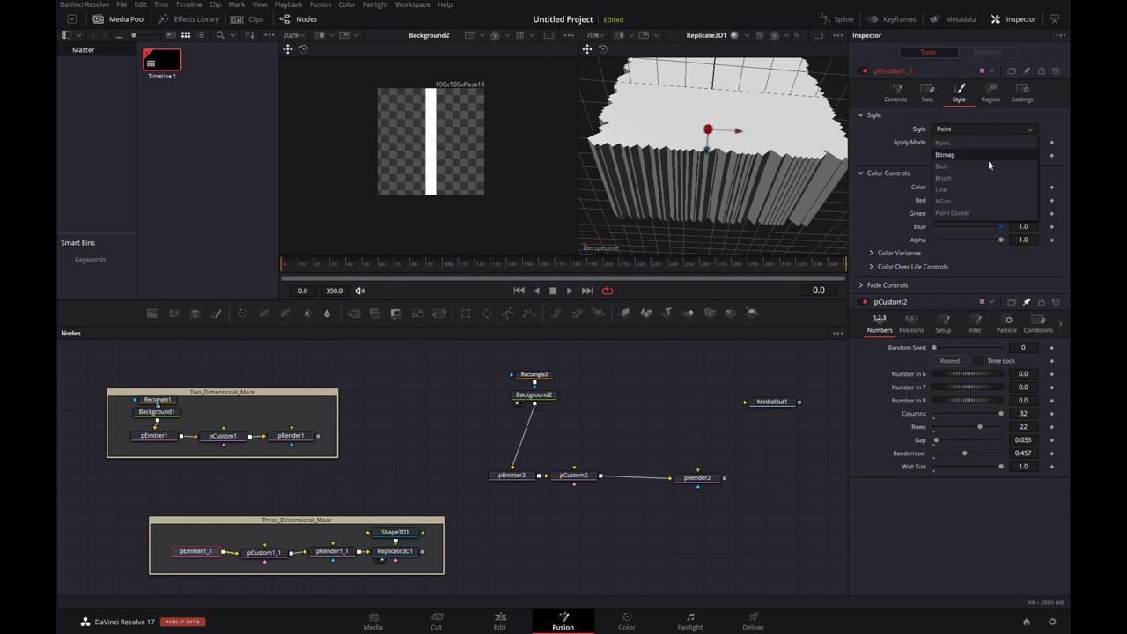
left_click(985, 167)
scroll(735, 167, "up", 5)
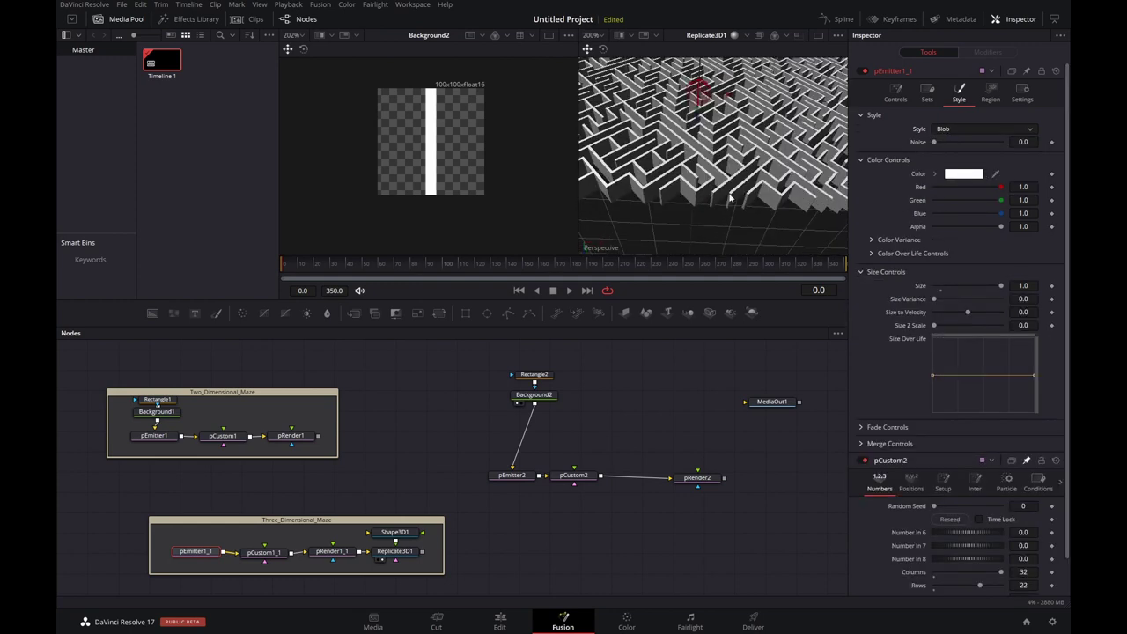
Make pCustom1_1's maze denser at 38 columns and about 25.94 rows, keeping gap 0.041
left_click(275, 557)
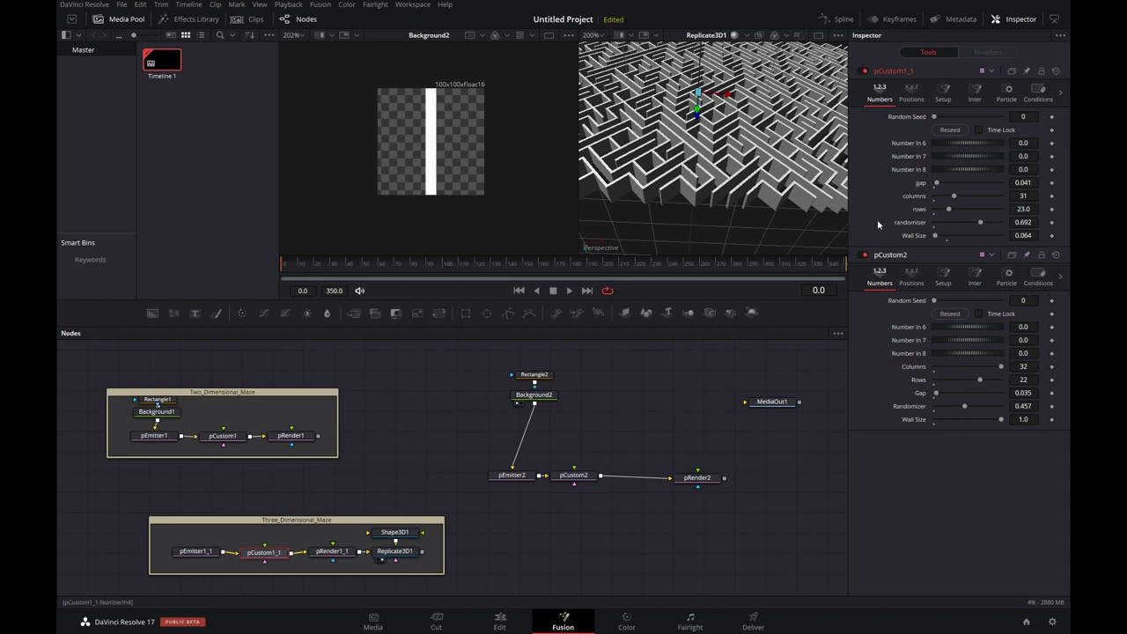
left_click_drag(953, 214, 958, 212)
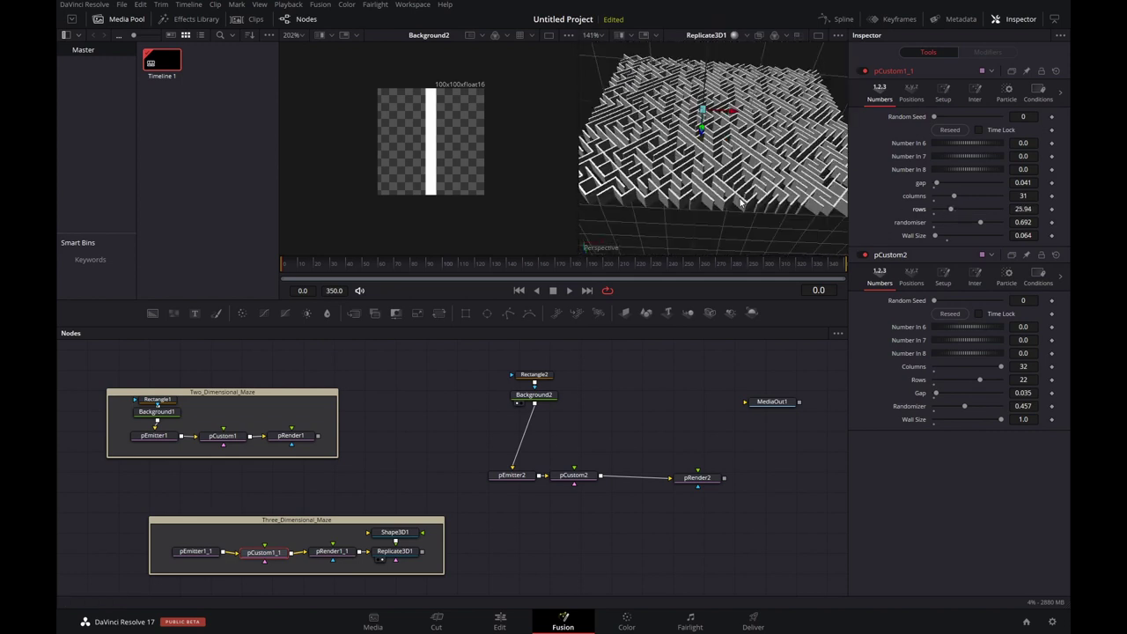
key("ctrl+z")
mouse_move(954, 197)
left_mouse_down()
mouse_move(963, 199)
mouse_move(944, 184)
left_mouse_up()
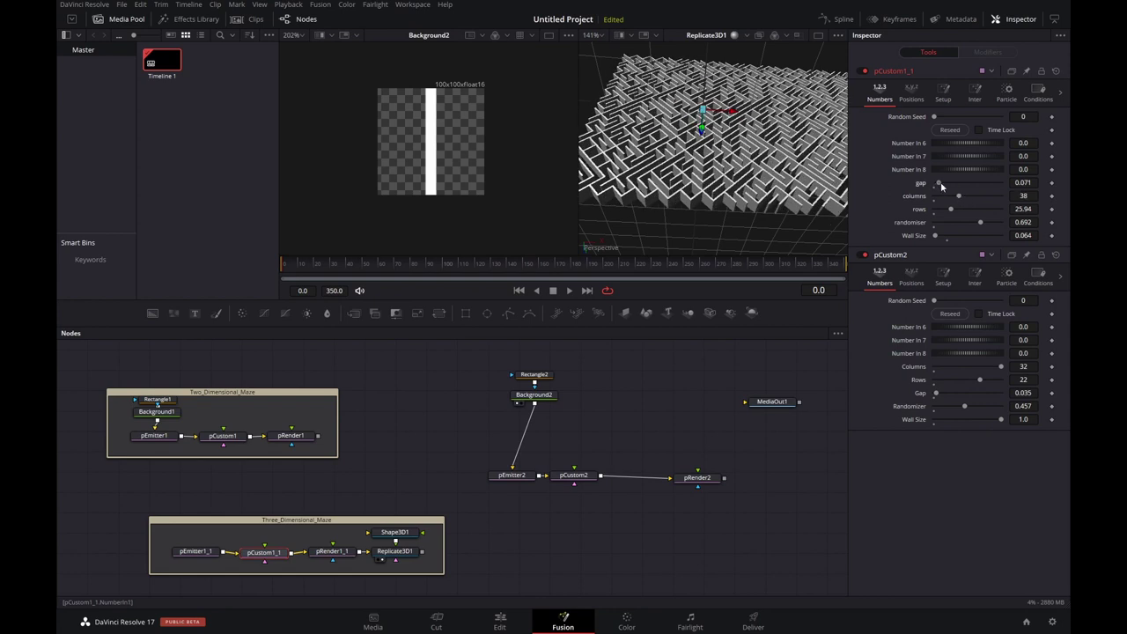
key("ctrl+z")
Try thicker maze walls, revert Wall Size to 0.064, and inspect the pRender1_1 node
left_click_drag(940, 233, 925, 236)
key("ctrl+z")
scroll(721, 156, "up", 1)
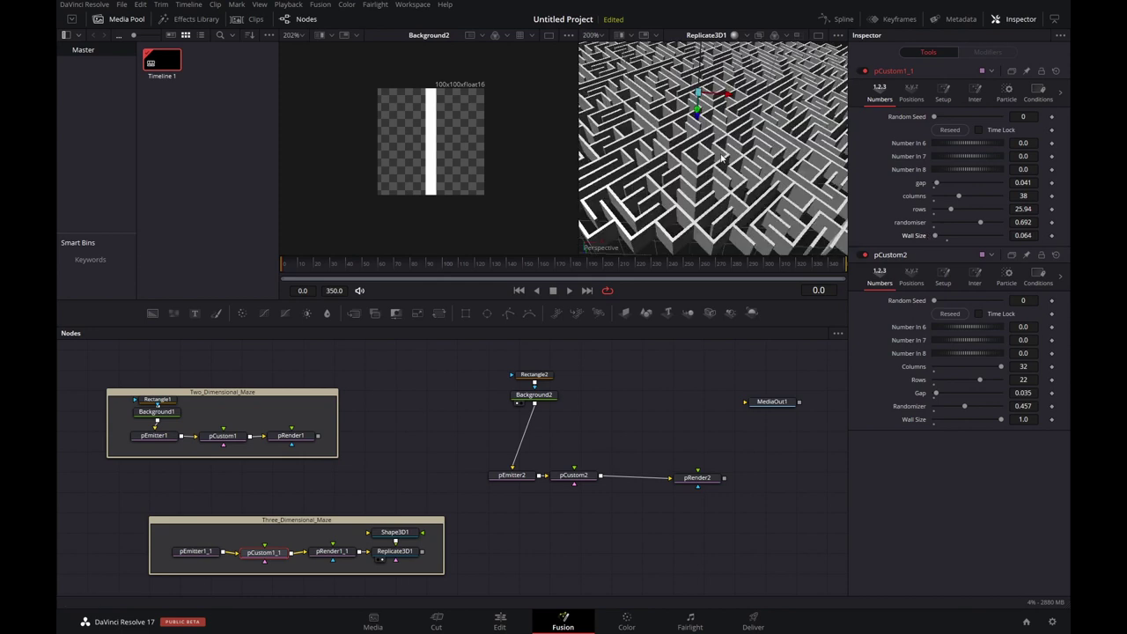
left_click(328, 557)
Show the single thin Shape3D1 cube wall in the left viewer and orbit around it
left_click(401, 553)
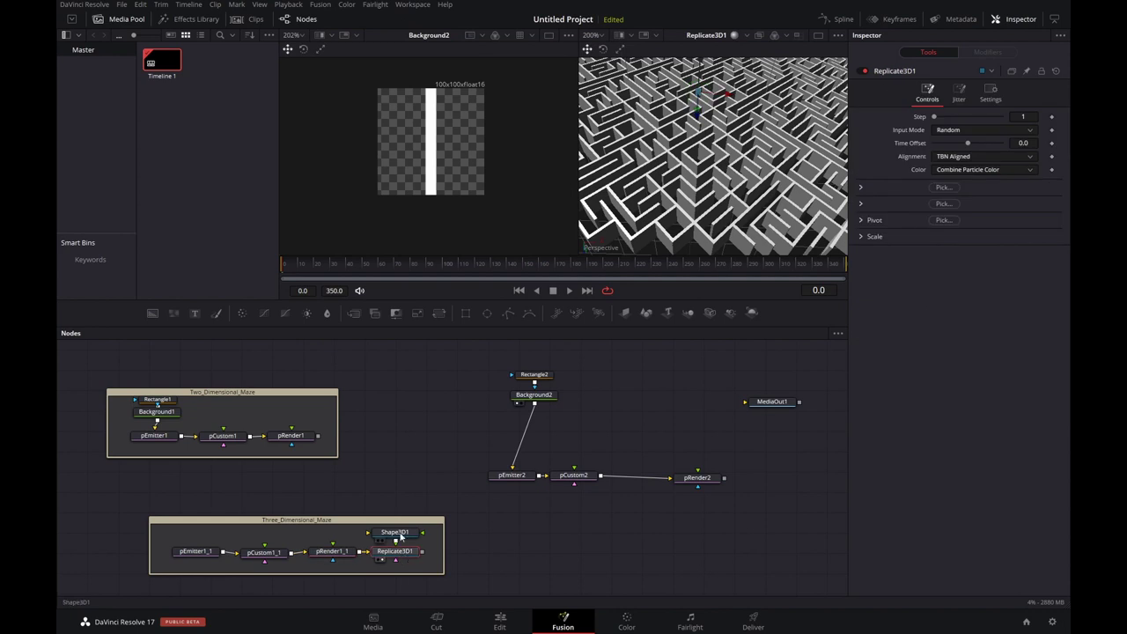
left_click(401, 535)
key("1")
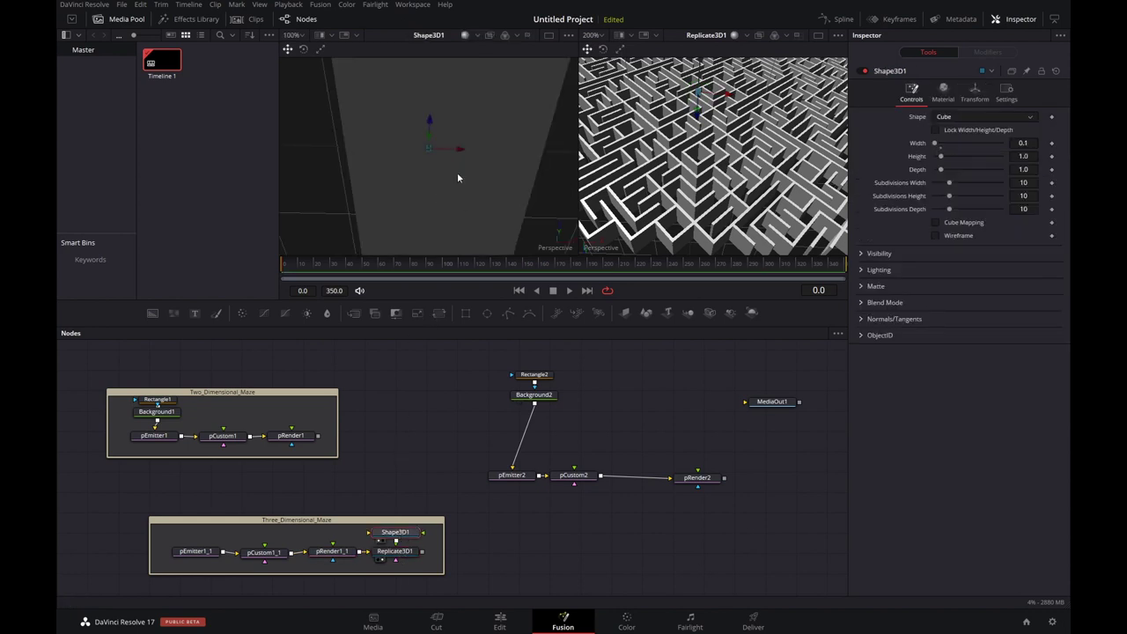
scroll(450, 180, "down", 5)
left_click_drag(448, 187, 556, 50)
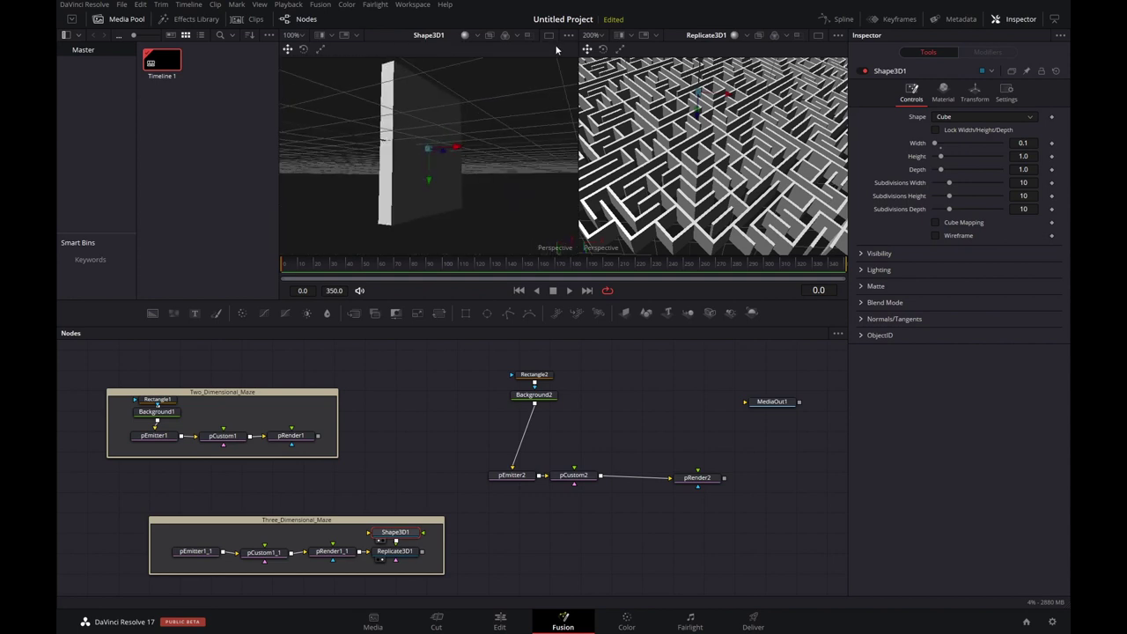
left_click_drag(405, 183, 461, 187)
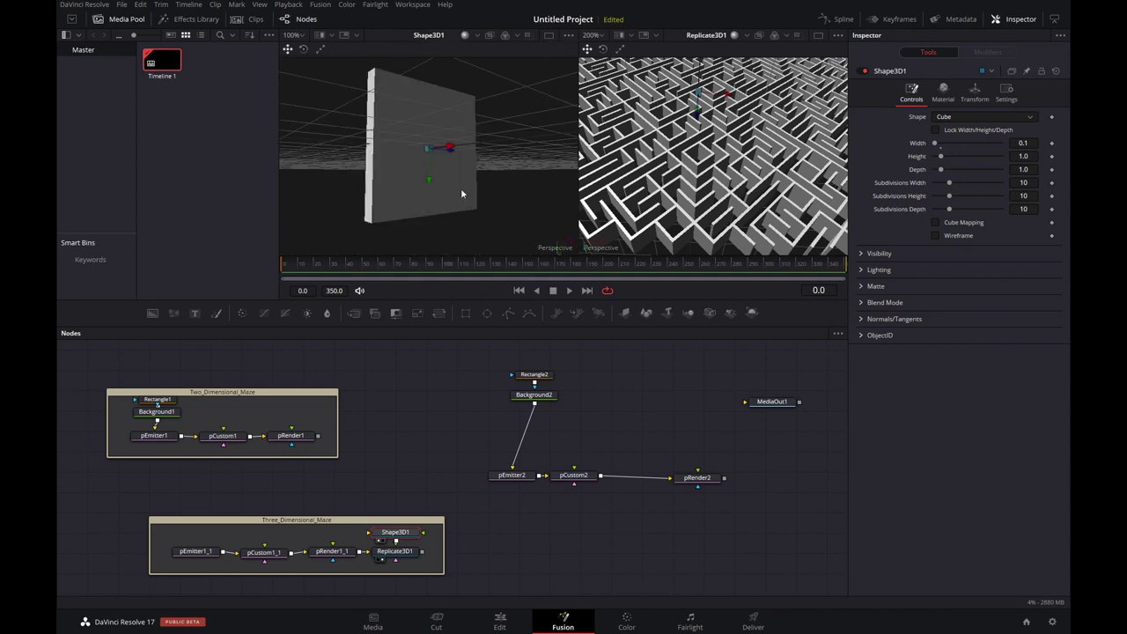
Review Replicate3D1's settings: Random input mode and TBN Aligned alignment, then deselect all nodes
left_click(394, 555)
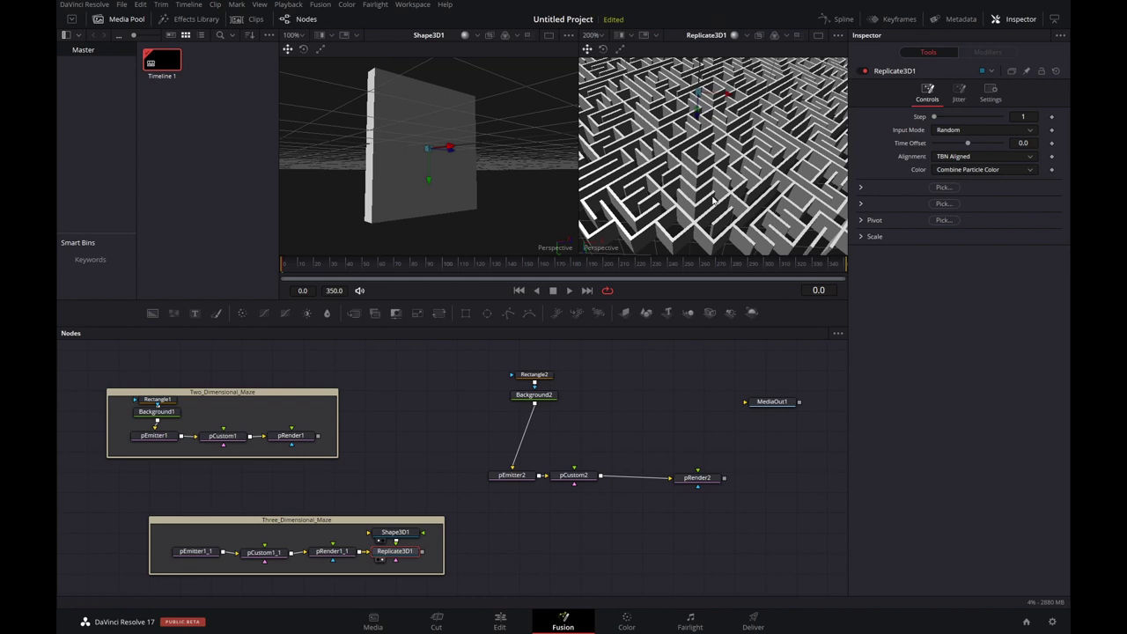
scroll(714, 201, "down", 1)
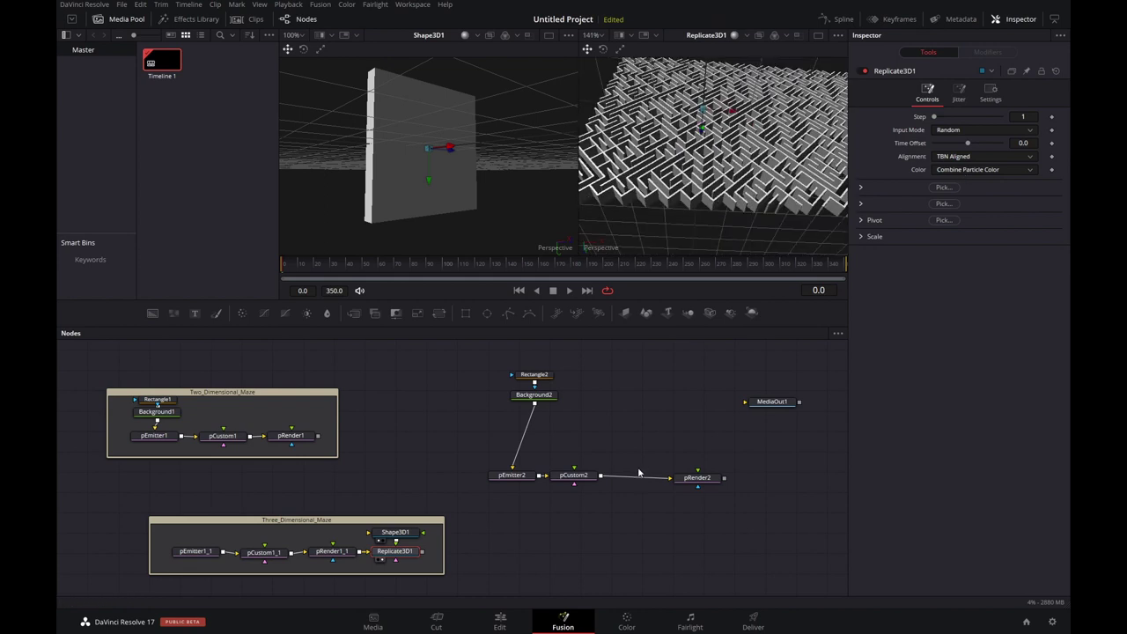
left_click(606, 546)
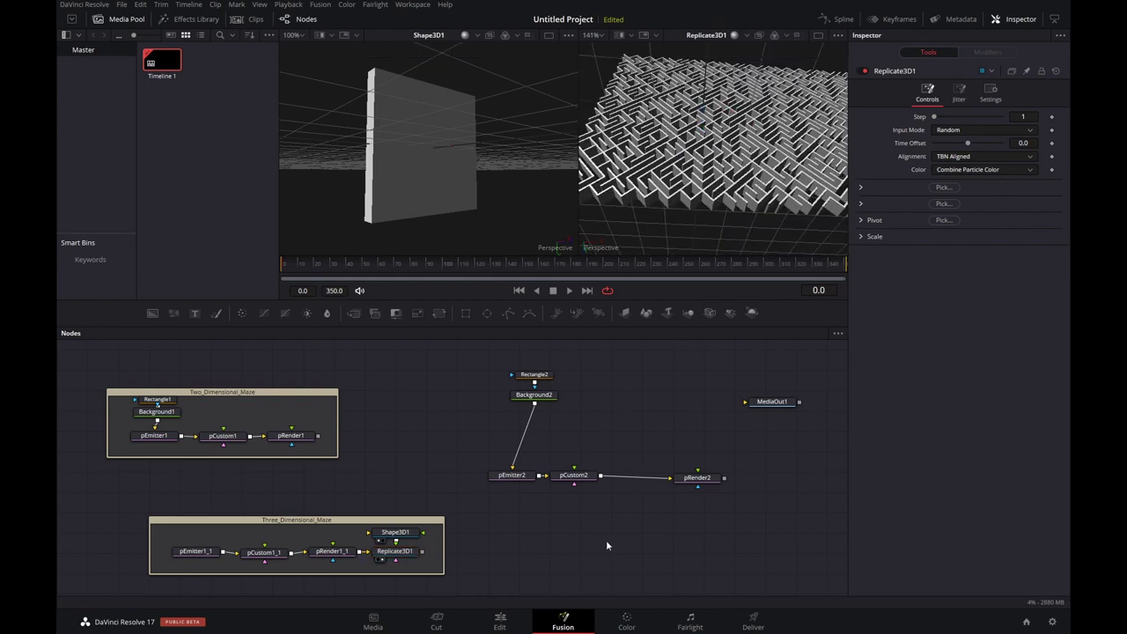